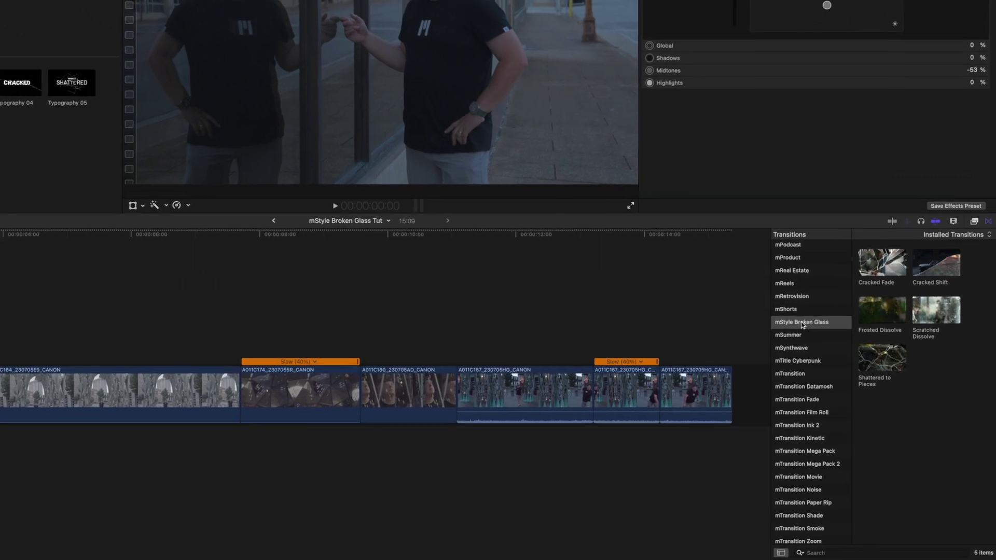
Add the Typography 04 title above the end of the first clip and shift it slightly earlier so the crack shows at 3:11.
{"action": "left_click", "coordinate": [844, 376]}
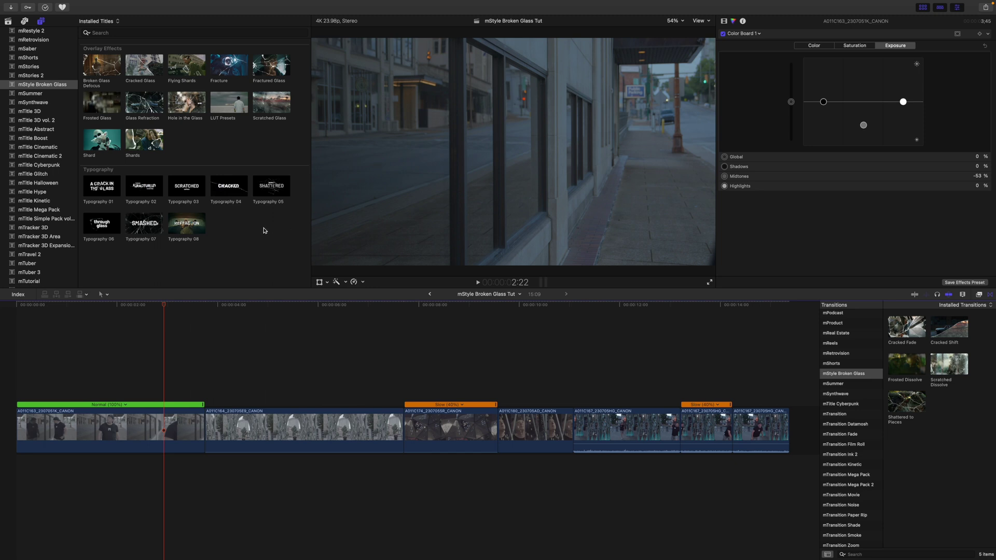
{"action": "left_click_drag", "start_coordinate": [231, 191], "coordinate": [150, 365]}
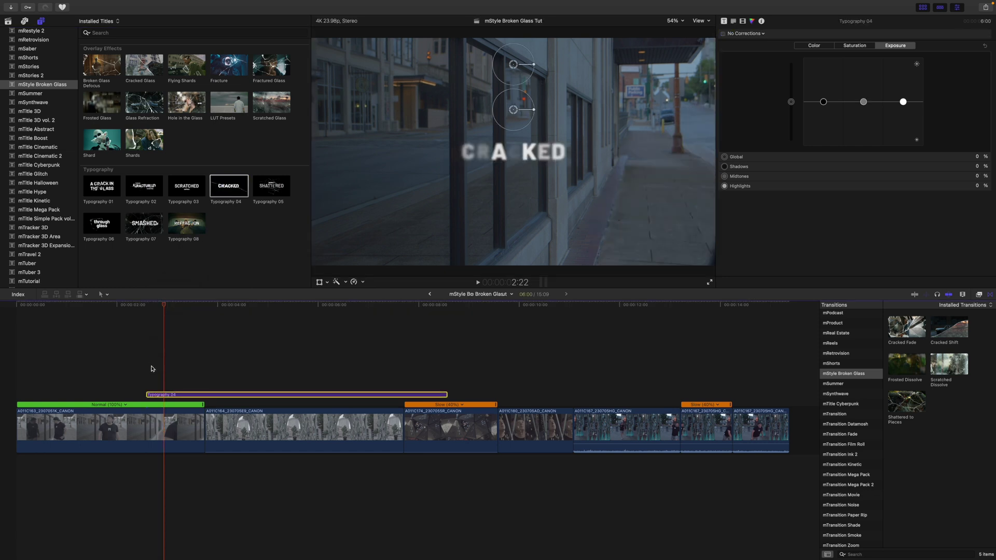
{"action": "left_click_drag", "start_coordinate": [165, 309], "coordinate": [192, 316]}
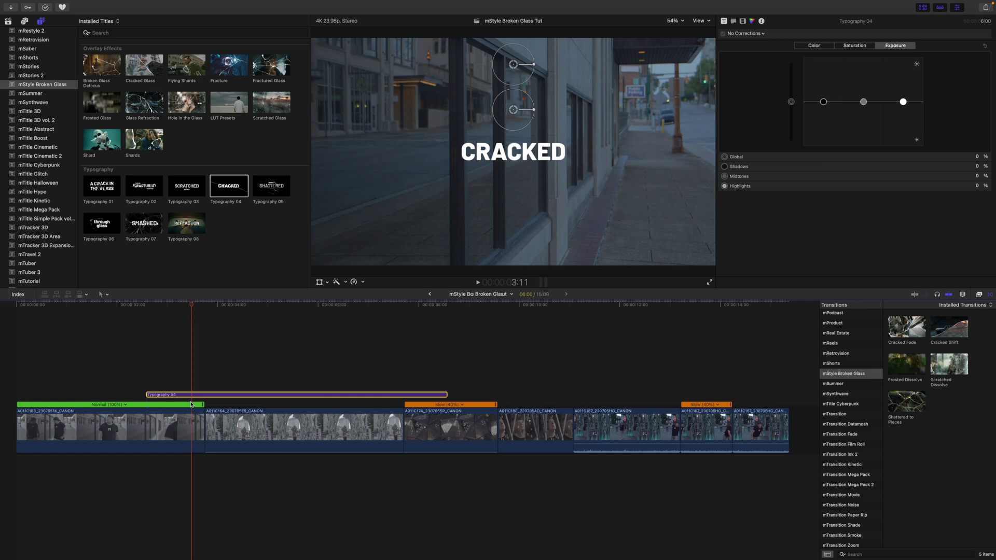
{"action": "left_click_drag", "start_coordinate": [200, 395], "coordinate": [191, 396]}
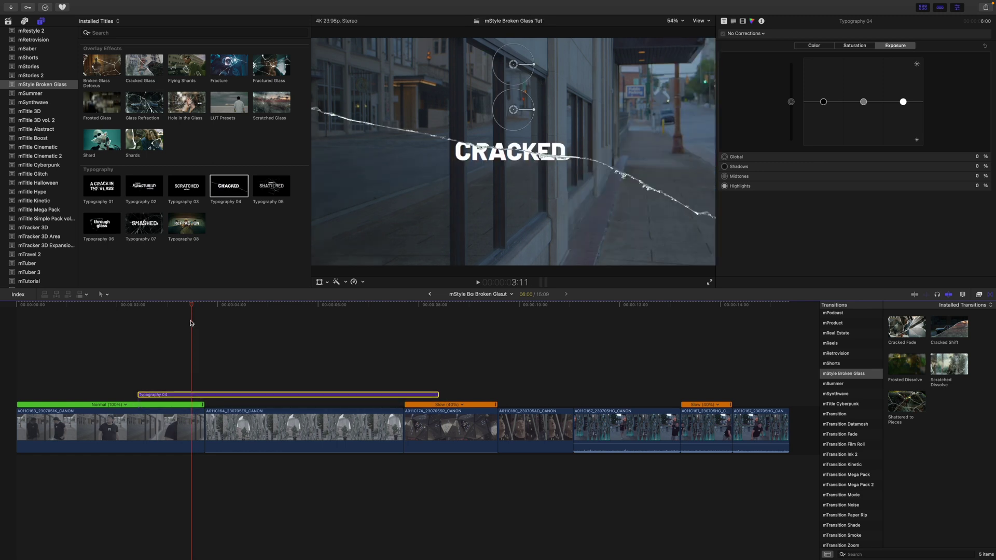
Trim the end of the Typography 04 title to the end of the first clip.
{"action": "left_click", "coordinate": [189, 309]}
{"action": "mouse_move", "coordinate": [189, 310]}
{"action": "left_mouse_down"}
{"action": "mouse_move", "coordinate": [201, 317]}
{"action": "mouse_move", "coordinate": [192, 317]}
{"action": "left_mouse_up"}
{"action": "left_click_drag", "start_coordinate": [436, 394], "coordinate": [204, 395]}
{"action": "left_click", "coordinate": [194, 396]}
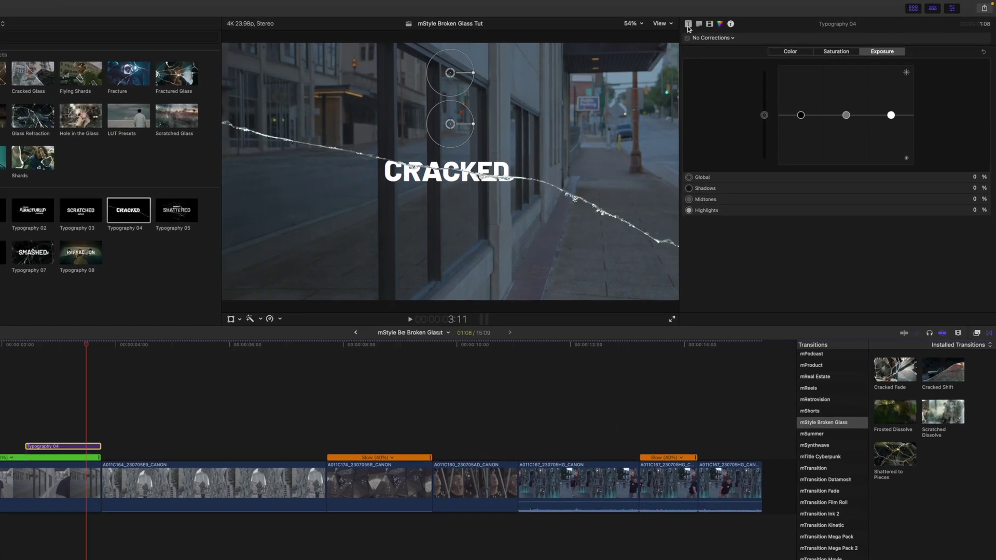
Turn off Animation Out for the Typography 04 title and play it back.
{"action": "left_click", "coordinate": [723, 21]}
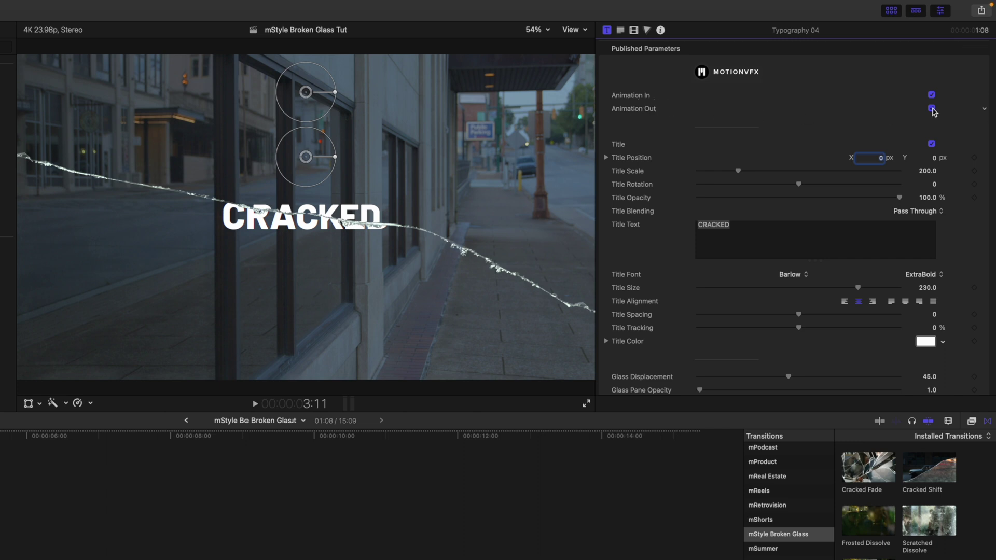
{"action": "key", "text": "j"}
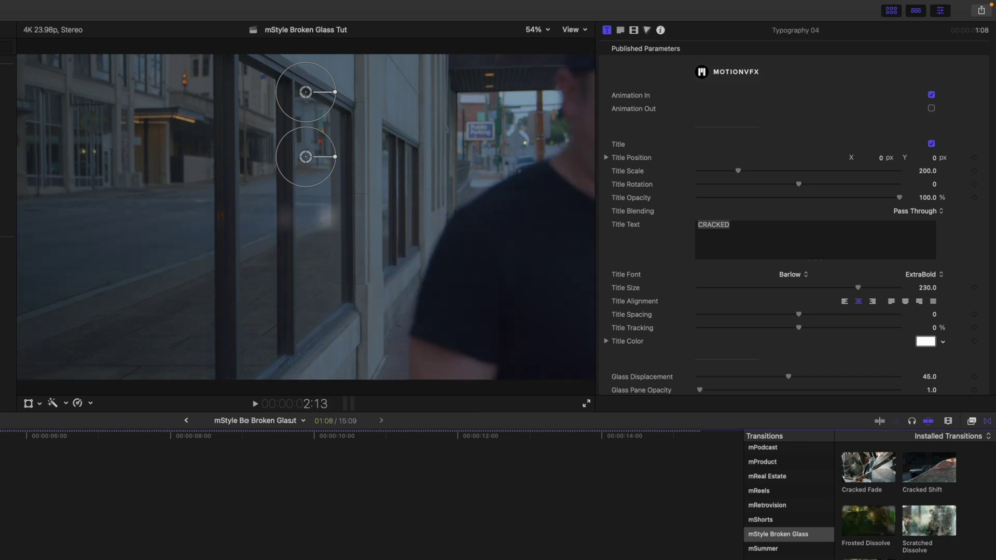
{"action": "key", "text": "space"}
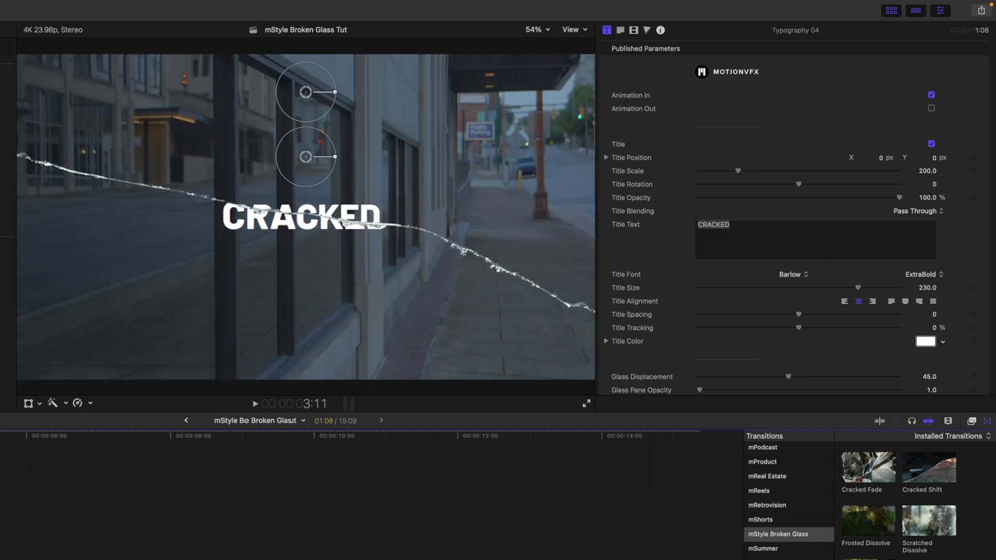
Move the title onto the window and scale it to about 157, then shrink, move and rotate the crack across it at about 88 scale.
{"action": "mouse_move", "coordinate": [306, 156]}
{"action": "left_mouse_down"}
{"action": "mouse_move", "coordinate": [318, 151]}
{"action": "mouse_move", "coordinate": [280, 142]}
{"action": "mouse_move", "coordinate": [294, 172]}
{"action": "mouse_move", "coordinate": [289, 154]}
{"action": "mouse_move", "coordinate": [325, 146]}
{"action": "mouse_move", "coordinate": [324, 157]}
{"action": "left_mouse_up"}
{"action": "left_click_drag", "start_coordinate": [307, 95], "coordinate": [139, 103]}
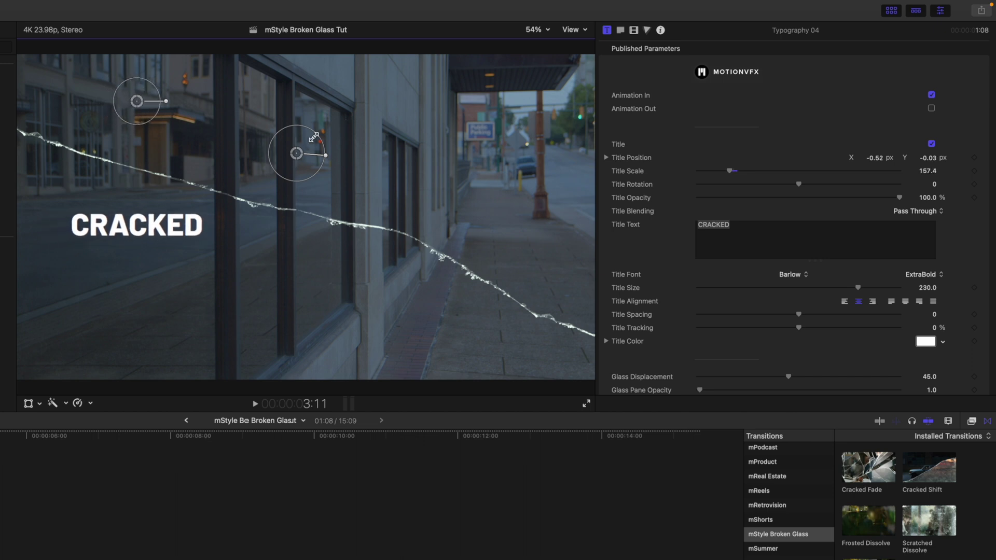
{"action": "left_click_drag", "start_coordinate": [315, 136], "coordinate": [95, 152]}
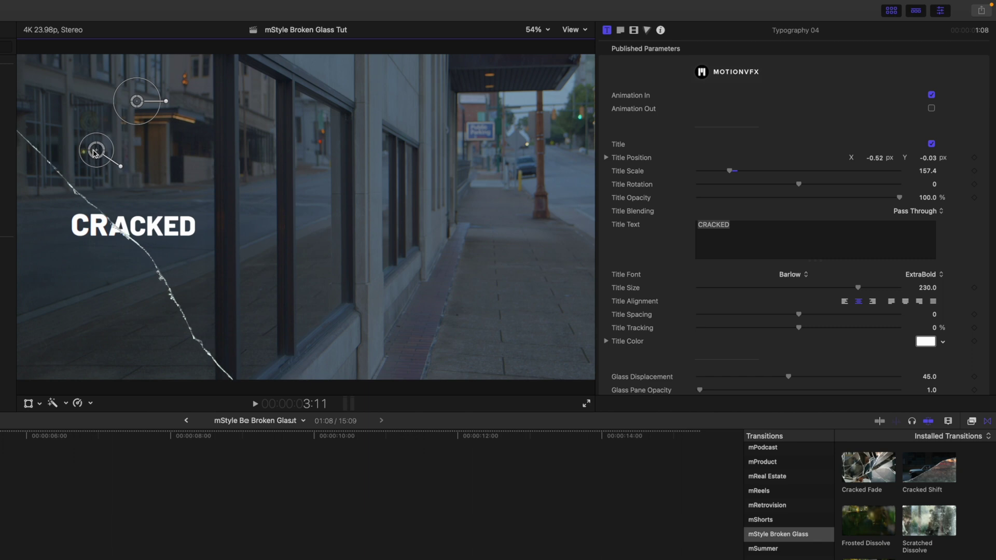
{"action": "left_click_drag", "start_coordinate": [119, 167], "coordinate": [117, 152]}
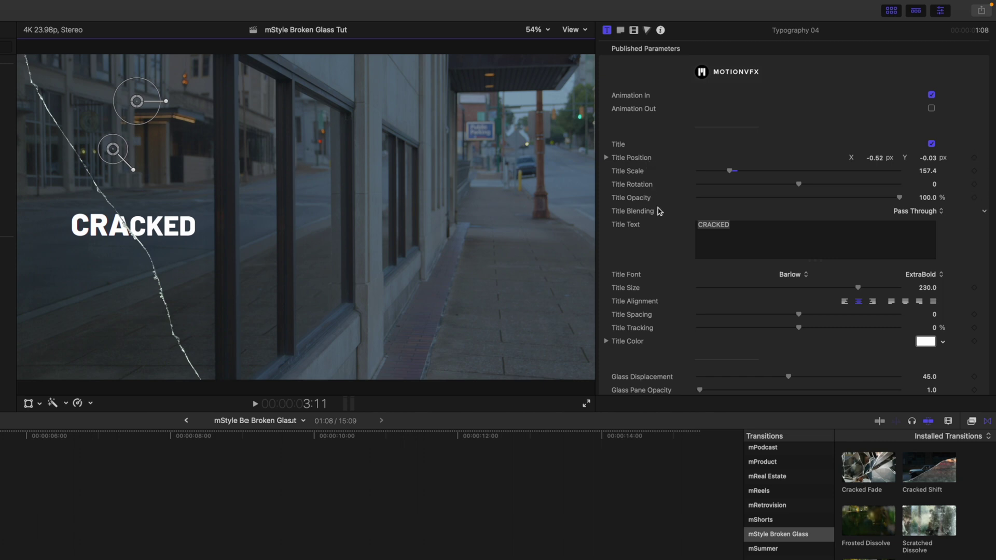
Set the title's Glass Displacement to about 69.58 and its Glass Pane Opacity to about 7.67.
{"action": "scroll", "coordinate": [679, 229], "scroll_direction": "down", "scroll_amount": 3}
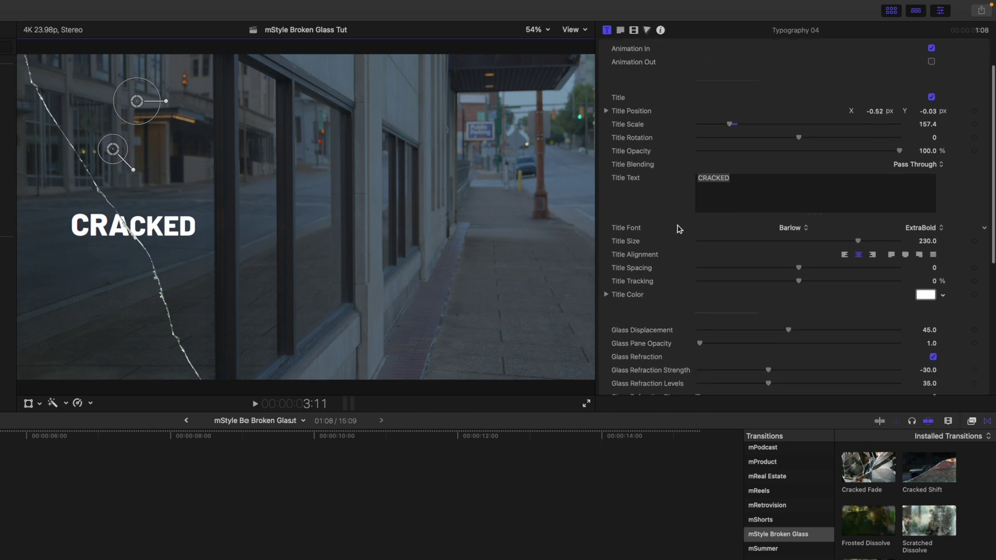
{"action": "scroll", "coordinate": [680, 248], "scroll_direction": "down", "scroll_amount": 3}
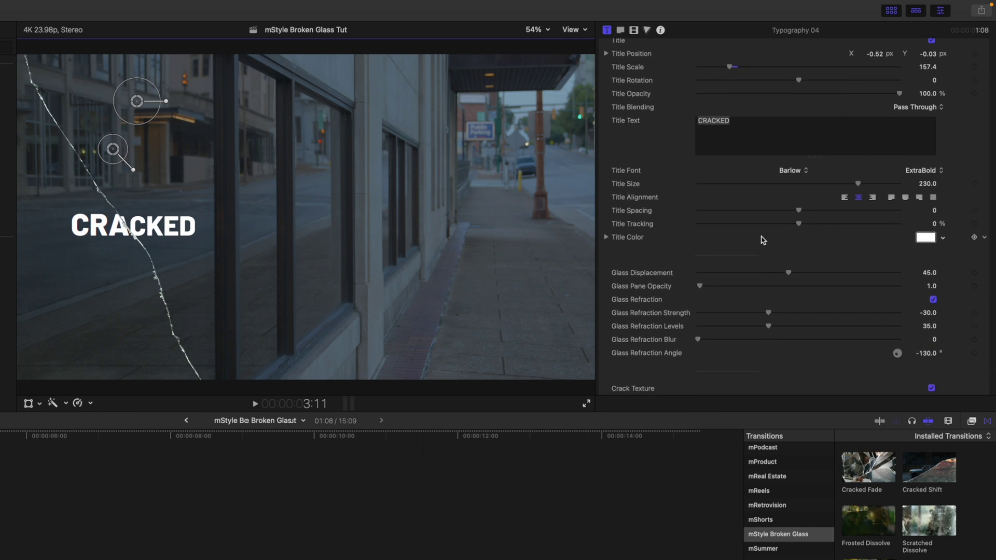
{"action": "scroll", "coordinate": [646, 244], "scroll_direction": "down", "scroll_amount": 2}
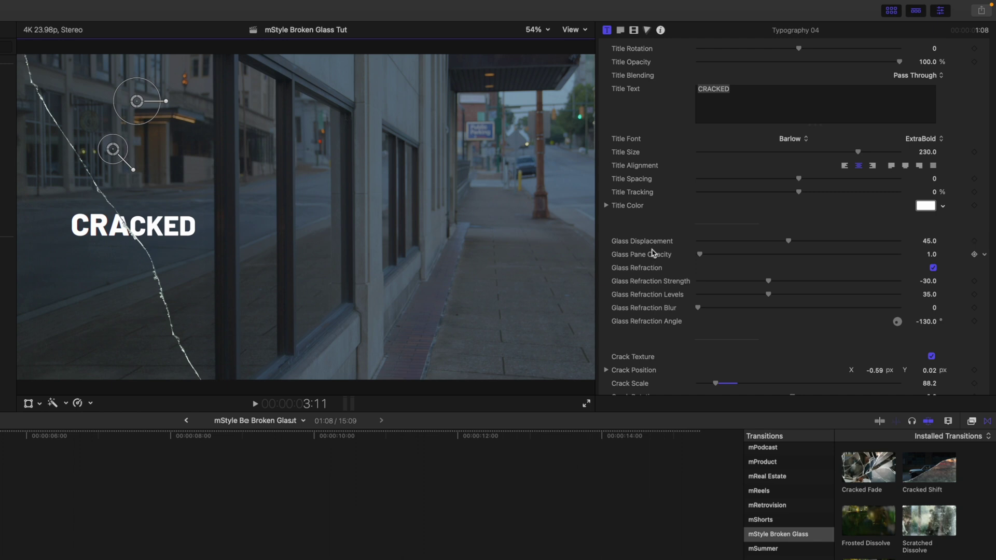
{"action": "left_click_drag", "start_coordinate": [795, 244], "coordinate": [873, 251]}
{"action": "mouse_move", "coordinate": [829, 250]}
{"action": "left_mouse_down"}
{"action": "mouse_move", "coordinate": [767, 249]}
{"action": "mouse_move", "coordinate": [869, 252]}
{"action": "mouse_move", "coordinate": [800, 254]}
{"action": "mouse_move", "coordinate": [840, 254]}
{"action": "left_mouse_up"}
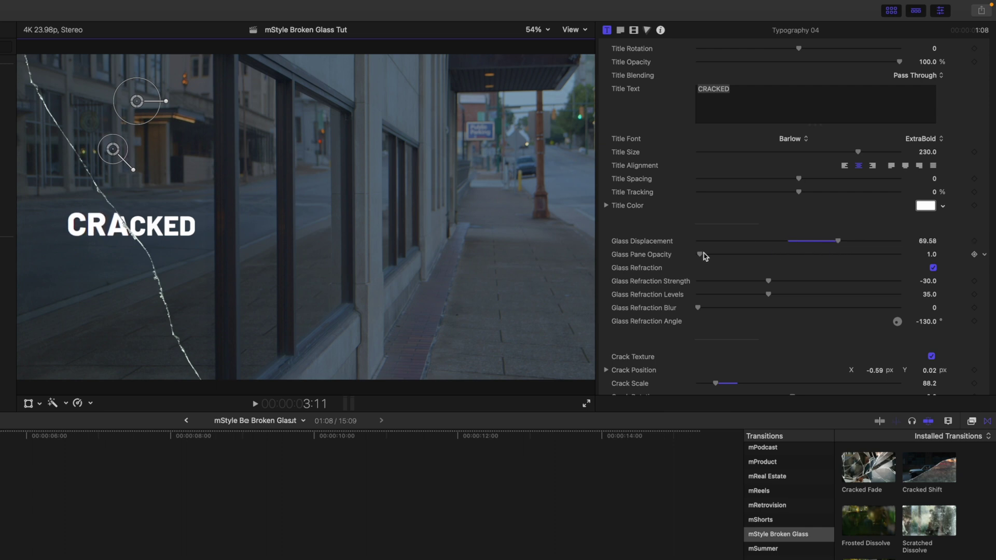
{"action": "mouse_move", "coordinate": [704, 256]}
{"action": "left_mouse_down"}
{"action": "mouse_move", "coordinate": [859, 260]}
{"action": "mouse_move", "coordinate": [709, 261]}
{"action": "left_mouse_up"}
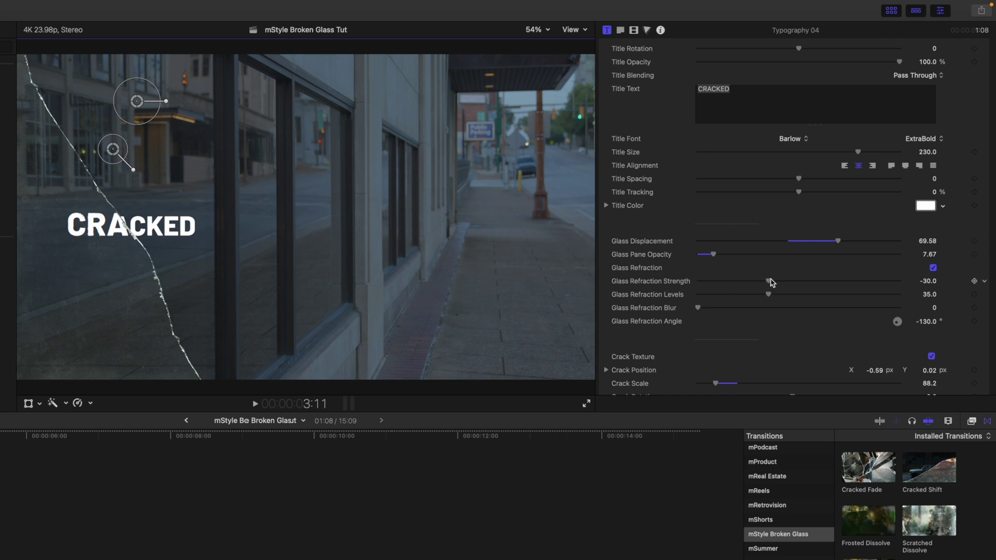
Set the title's glass refraction to strength about -79.4, levels about 67.88, blur 0.5 and angle about -48°.
{"action": "left_click_drag", "start_coordinate": [781, 285], "coordinate": [835, 295]}
{"action": "mouse_move", "coordinate": [698, 308]}
{"action": "left_mouse_down"}
{"action": "mouse_move", "coordinate": [776, 310]}
{"action": "mouse_move", "coordinate": [703, 310]}
{"action": "left_mouse_up"}
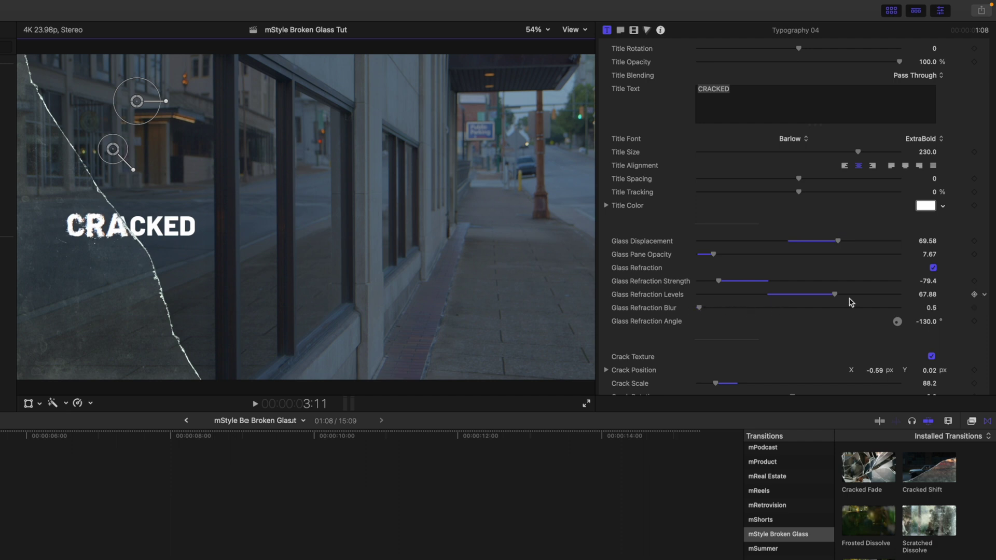
{"action": "left_click_drag", "start_coordinate": [925, 321], "coordinate": [928, 321]}
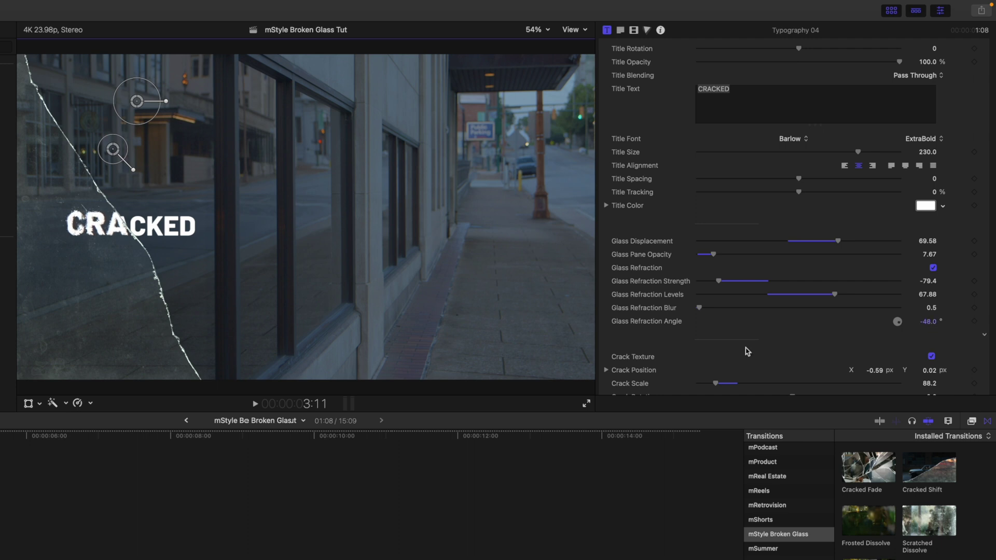
Switch the crack texture off and on to compare, and set the Crack Scale to about 84.6.
{"action": "scroll", "coordinate": [666, 336], "scroll_direction": "down", "scroll_amount": 5}
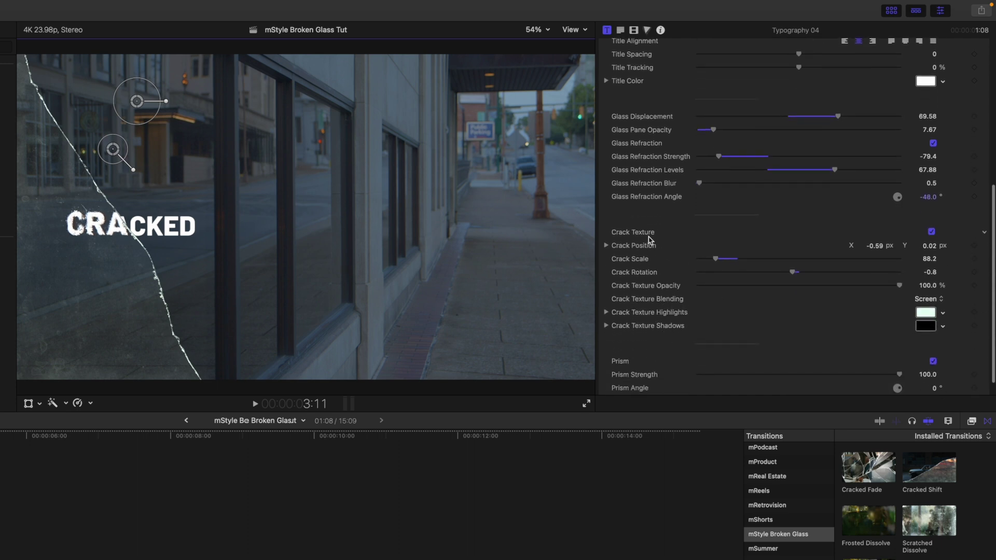
{"action": "left_click", "coordinate": [932, 232]}
{"action": "left_click", "coordinate": [932, 232]}
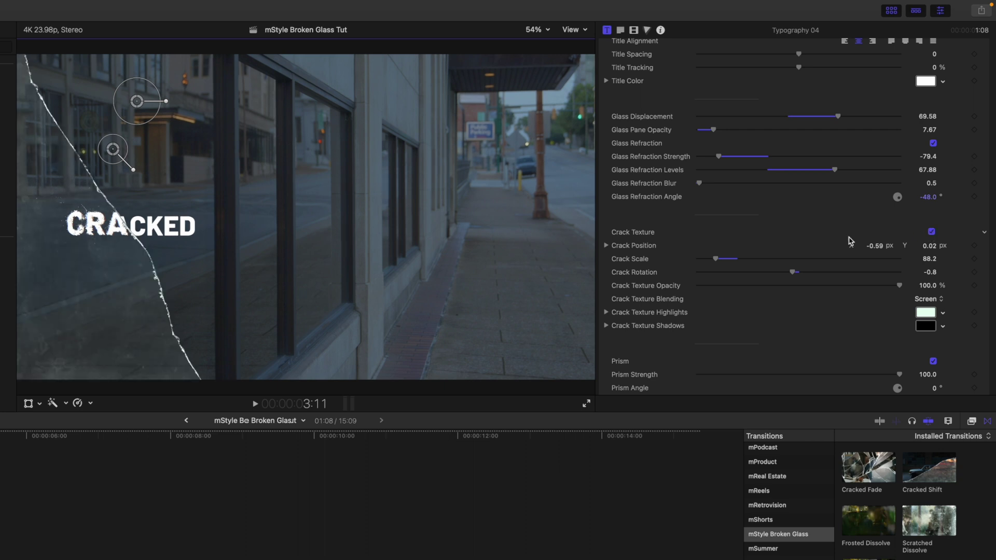
{"action": "left_click_drag", "start_coordinate": [715, 260], "coordinate": [714, 261]}
{"action": "scroll", "coordinate": [664, 286], "scroll_direction": "down", "scroll_amount": 2}
{"action": "left_click", "coordinate": [928, 355]}
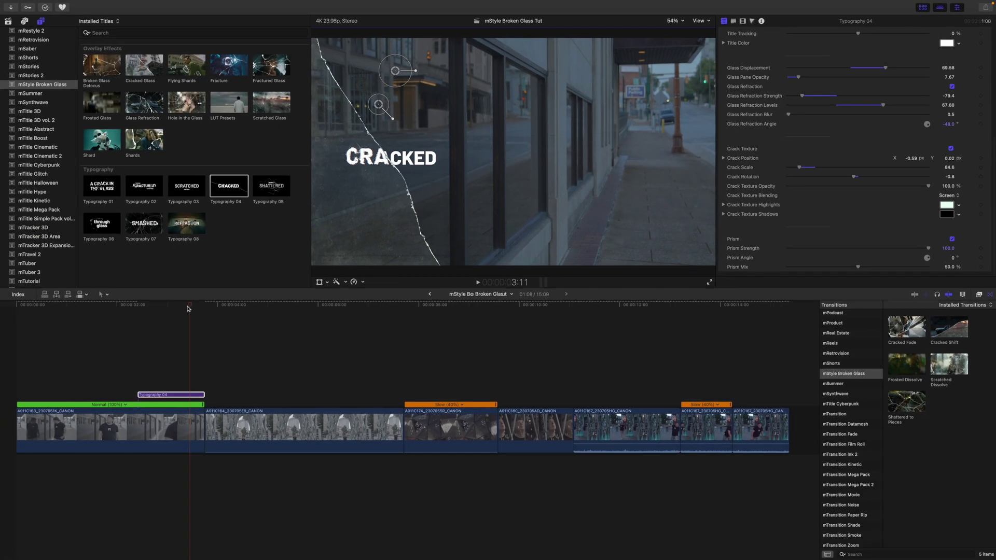
Start the cracked title earlier, keep its end at the first clip's end for a 1:18 duration, and play it back.
{"action": "left_click_drag", "start_coordinate": [190, 307], "coordinate": [140, 309]}
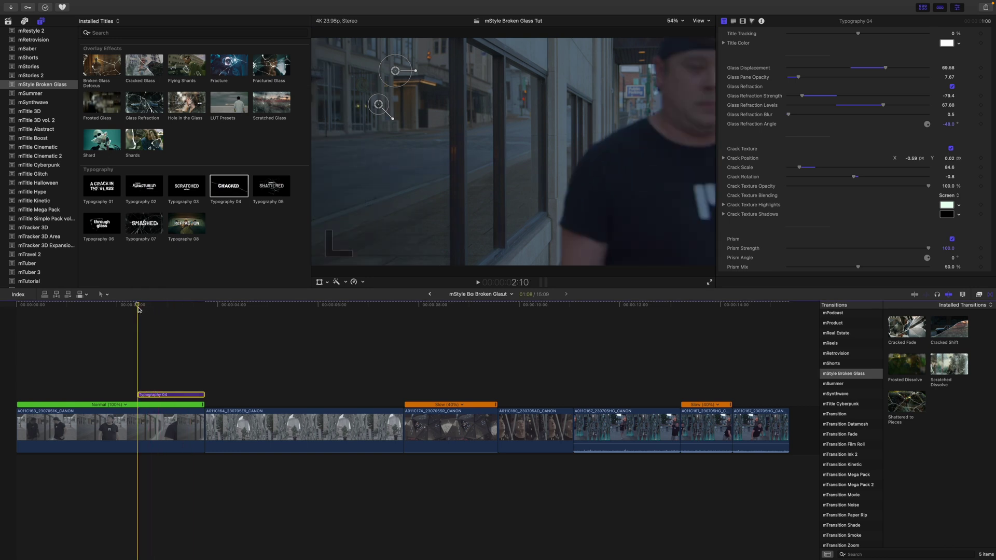
{"action": "key", "text": "space"}
{"action": "key", "text": "space"}
{"action": "left_click_drag", "start_coordinate": [229, 307], "coordinate": [188, 307]}
{"action": "left_click_drag", "start_coordinate": [176, 395], "coordinate": [203, 395]}
{"action": "left_click_drag", "start_coordinate": [185, 306], "coordinate": [136, 311]}
{"action": "key", "text": "space"}
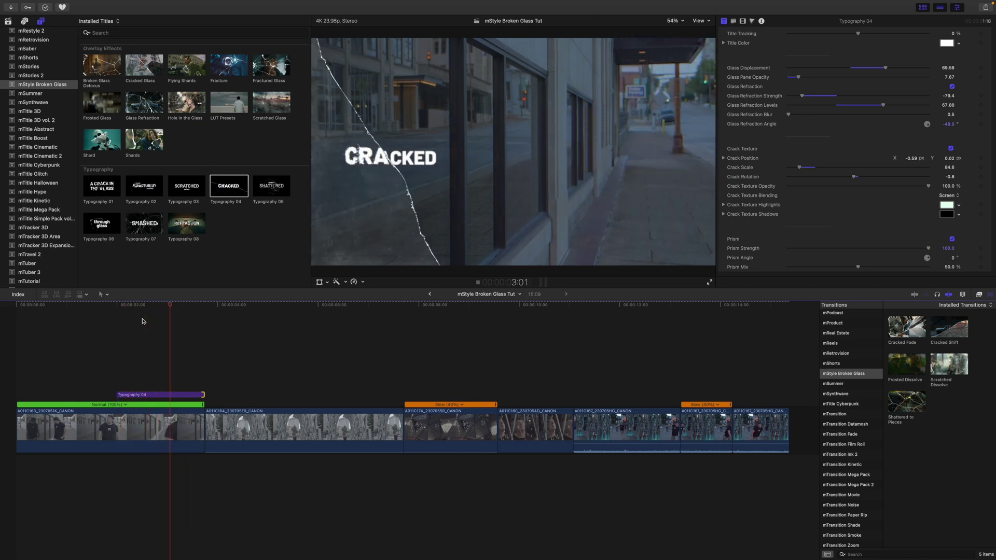
{"action": "key", "text": "space"}
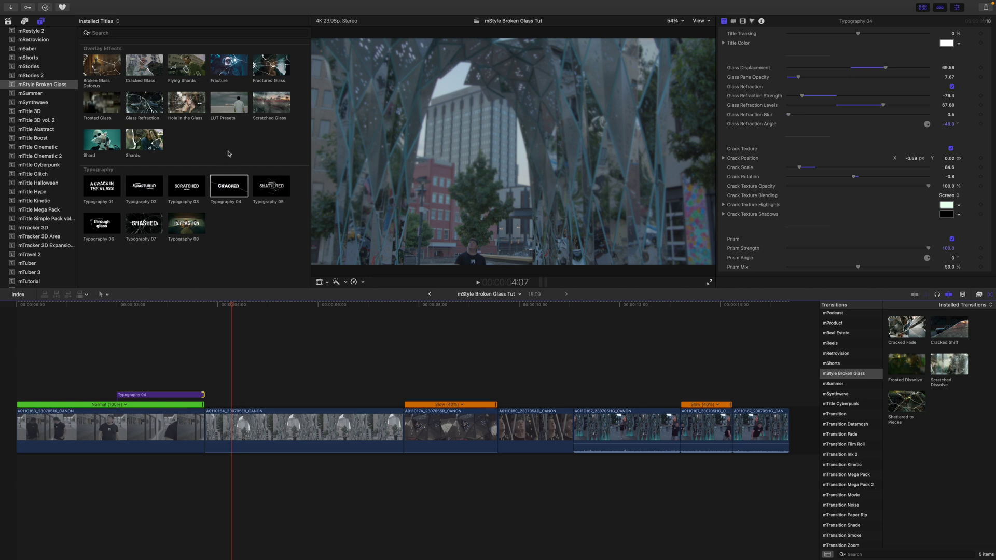
Add the LUT Presets overlay from the start of the timeline, extend it over all the clips and preview the look.
{"action": "left_click_drag", "start_coordinate": [228, 106], "coordinate": [20, 317]}
{"action": "left_click_drag", "start_coordinate": [314, 385], "coordinate": [787, 384]}
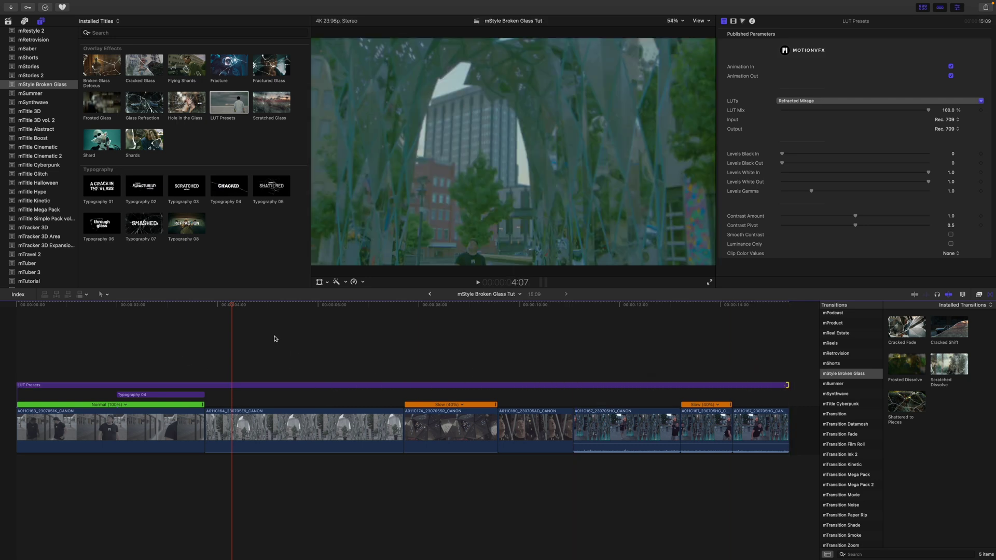
{"action": "left_click_drag", "start_coordinate": [235, 309], "coordinate": [104, 320]}
{"action": "key", "text": "space"}
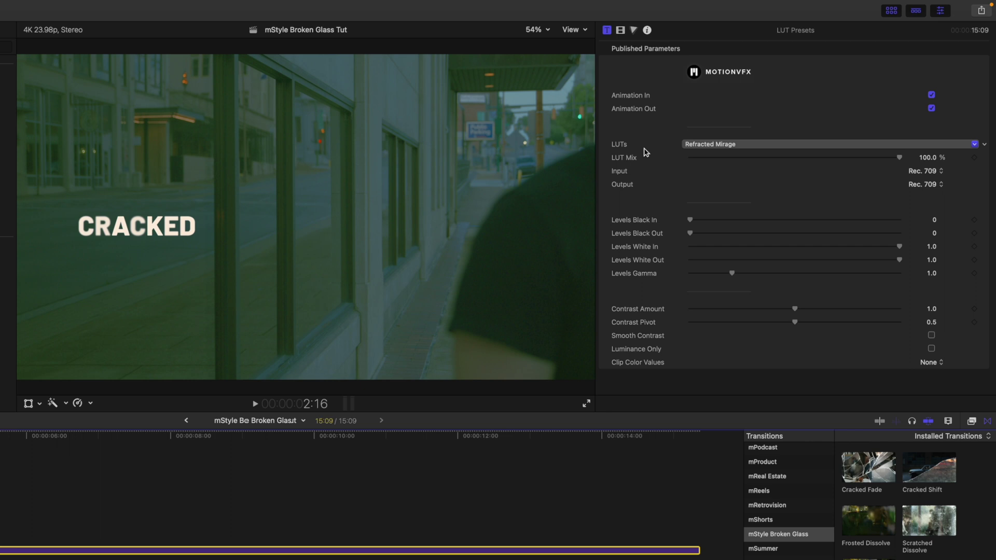
Apply the mStyle Broken Glass LUT Cracked Spectrum and set the LUT Mix to about 76.93%.
{"action": "left_click", "coordinate": [757, 146]}
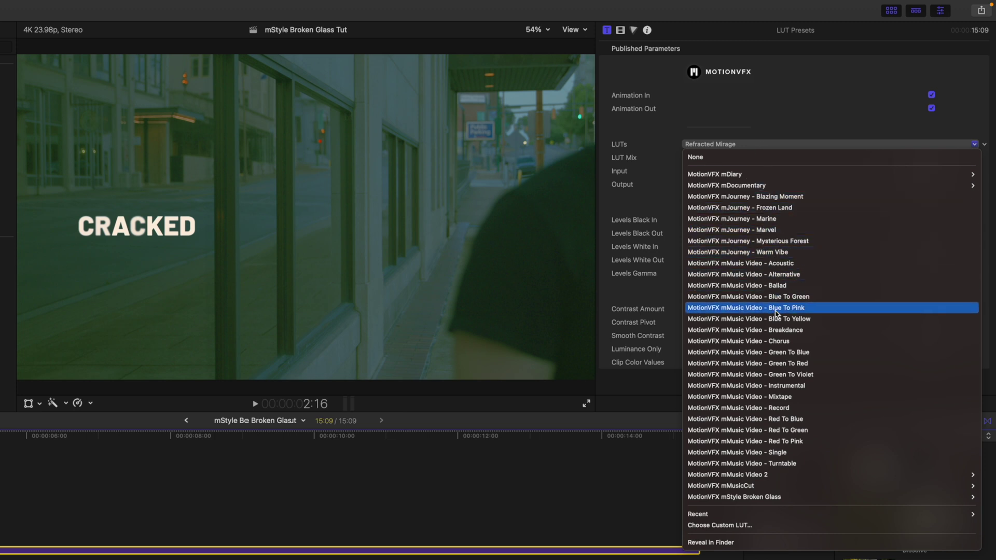
{"action": "mouse_move", "coordinate": [794, 490]}
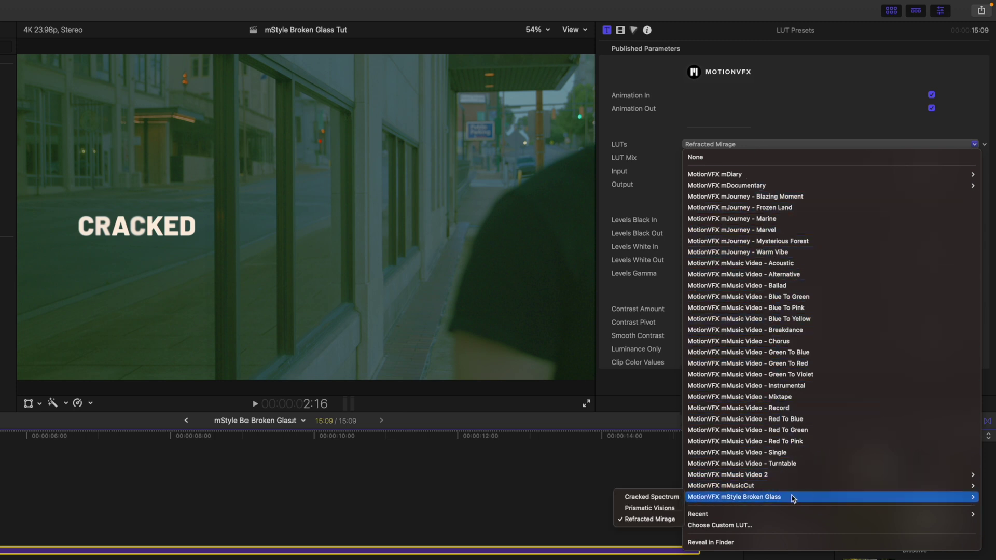
{"action": "left_click", "coordinate": [666, 498]}
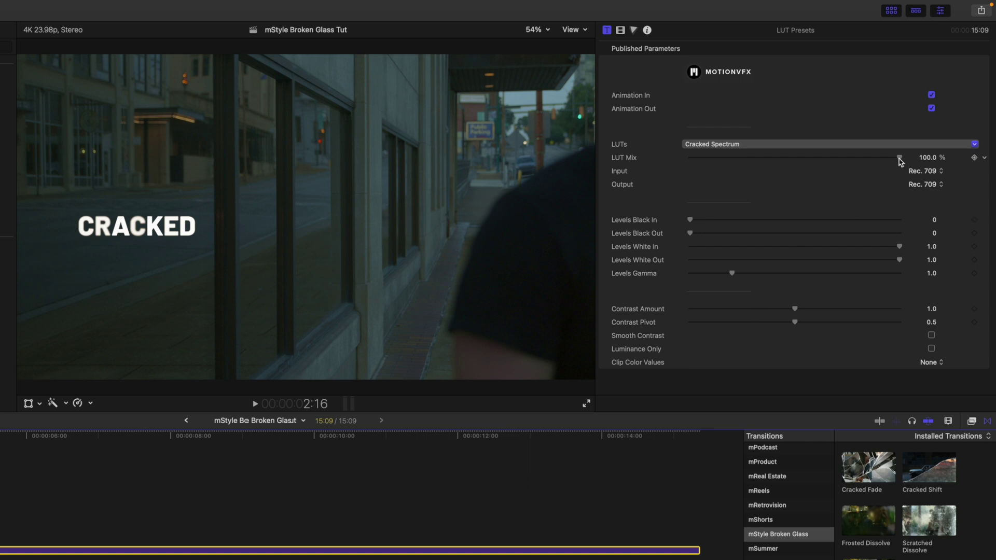
{"action": "left_click_drag", "start_coordinate": [900, 161], "coordinate": [852, 164]}
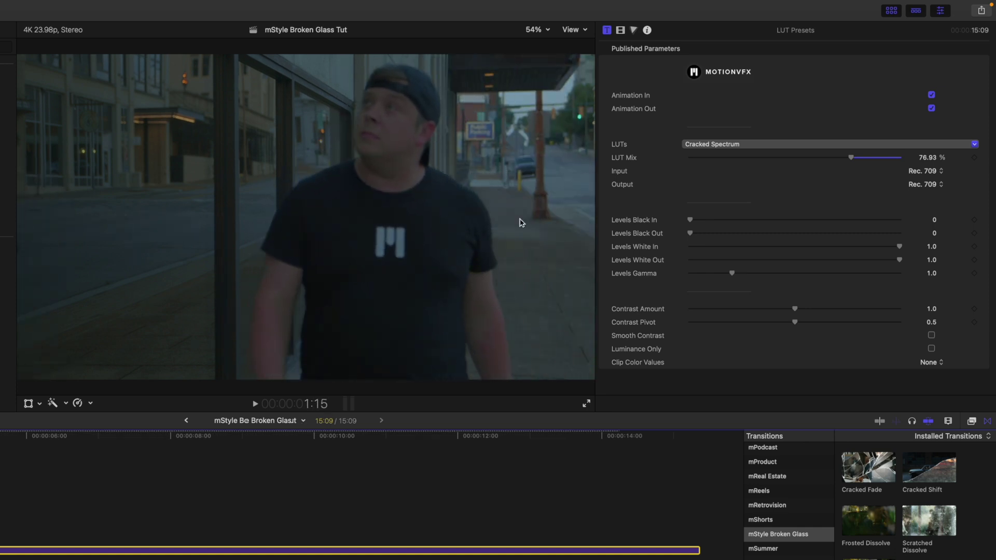
Set the LUT overlay's Levels White In to 0.97, Levels Gamma to 1.13 and Contrast Amount to 1.04.
{"action": "left_click_drag", "start_coordinate": [691, 220], "coordinate": [690, 221]}
{"action": "left_click_drag", "start_coordinate": [900, 247], "coordinate": [893, 248]}
{"action": "left_click_drag", "start_coordinate": [734, 274], "coordinate": [740, 276]}
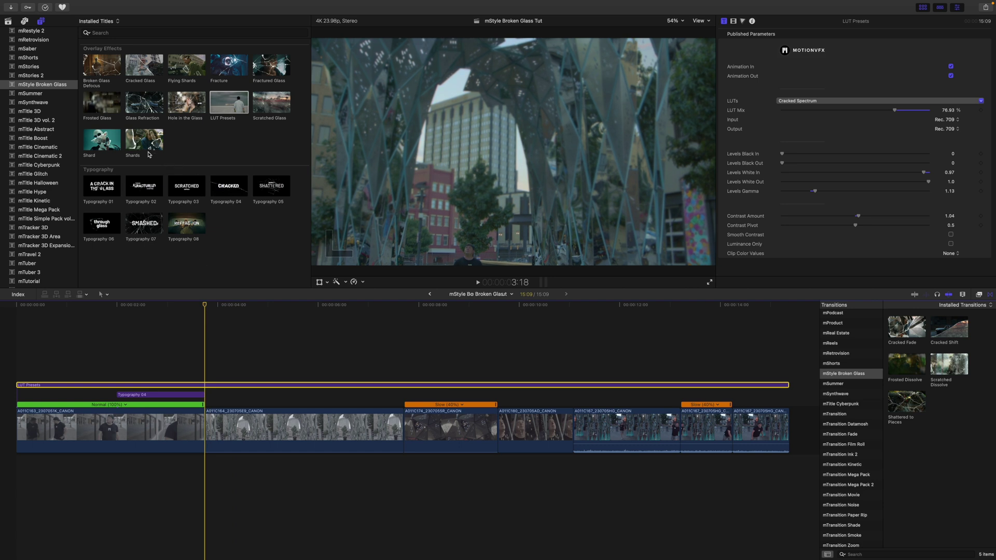
Add the Shards overlay at the second clip's start, trim it to that clip's end and place it beneath the LUT Presets layer.
{"action": "left_click_drag", "start_coordinate": [140, 151], "coordinate": [218, 329]}
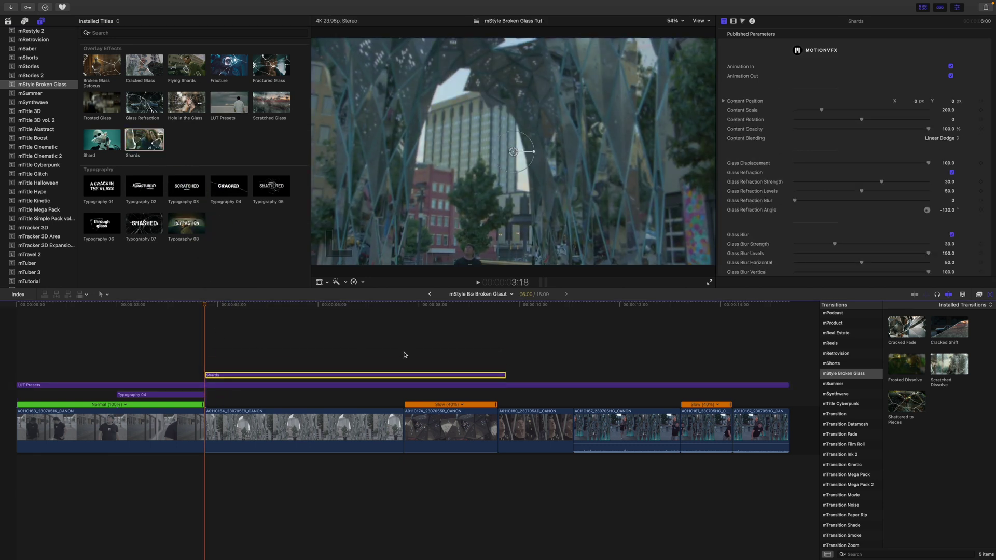
{"action": "left_click_drag", "start_coordinate": [506, 375], "coordinate": [402, 375]}
{"action": "left_click_drag", "start_coordinate": [303, 375], "coordinate": [302, 393]}
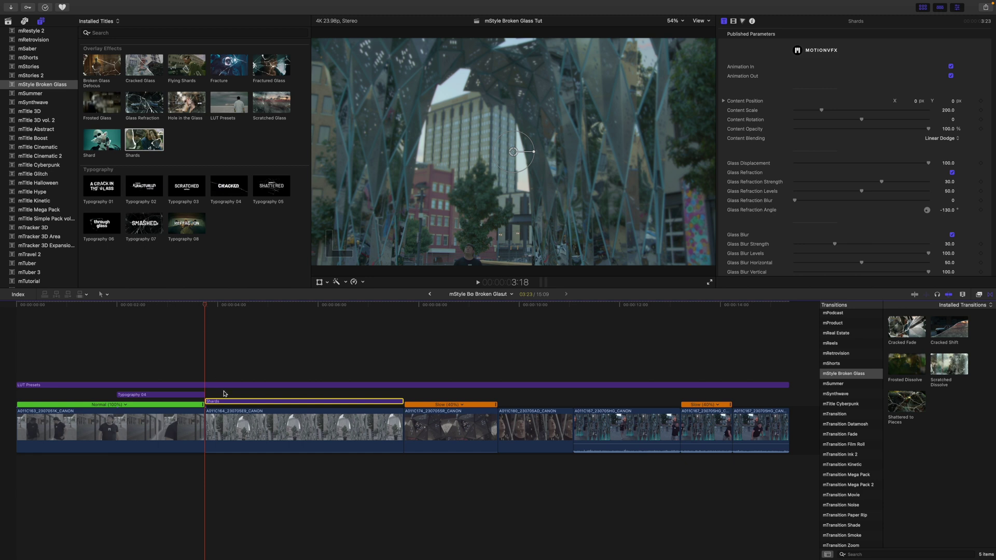
Move the glass shards to about X -0.08, Y 0.01 and scale them to about 135.5 so they frame the subject.
{"action": "left_click_drag", "start_coordinate": [205, 306], "coordinate": [258, 312]}
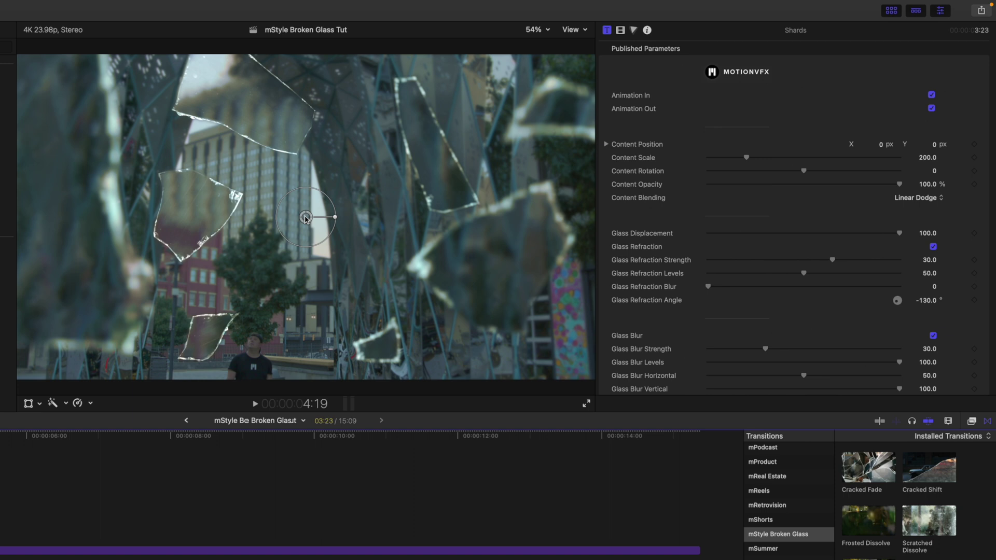
{"action": "mouse_move", "coordinate": [305, 218]}
{"action": "left_mouse_down"}
{"action": "mouse_move", "coordinate": [348, 229]}
{"action": "mouse_move", "coordinate": [358, 207]}
{"action": "mouse_move", "coordinate": [325, 175]}
{"action": "mouse_move", "coordinate": [280, 168]}
{"action": "mouse_move", "coordinate": [197, 212]}
{"action": "mouse_move", "coordinate": [235, 278]}
{"action": "mouse_move", "coordinate": [388, 283]}
{"action": "mouse_move", "coordinate": [269, 268]}
{"action": "mouse_move", "coordinate": [290, 260]}
{"action": "mouse_move", "coordinate": [249, 291]}
{"action": "mouse_move", "coordinate": [319, 205]}
{"action": "mouse_move", "coordinate": [258, 232]}
{"action": "mouse_move", "coordinate": [344, 264]}
{"action": "mouse_move", "coordinate": [349, 169]}
{"action": "mouse_move", "coordinate": [198, 177]}
{"action": "mouse_move", "coordinate": [263, 107]}
{"action": "mouse_move", "coordinate": [389, 151]}
{"action": "mouse_move", "coordinate": [267, 205]}
{"action": "mouse_move", "coordinate": [308, 215]}
{"action": "left_mouse_up"}
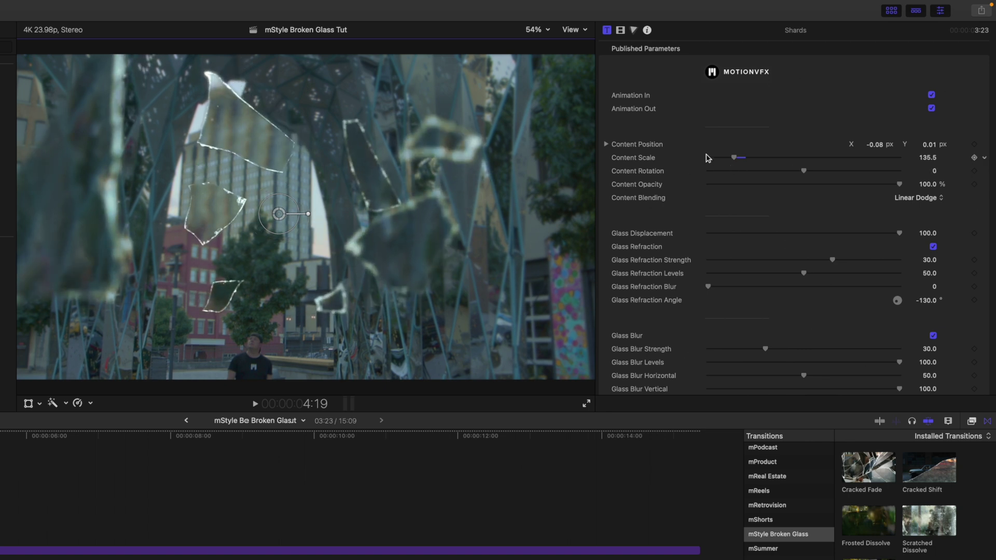
Turn off Animation In and Animation Out for the Shards overlay and play it back.
{"action": "left_click", "coordinate": [931, 95]}
{"action": "left_click", "coordinate": [933, 108]}
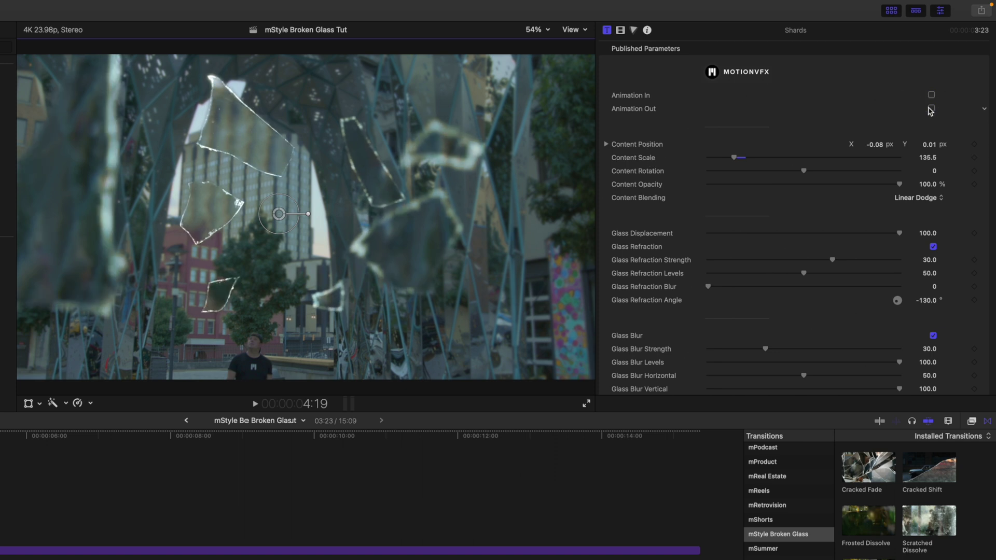
{"action": "key", "text": "space"}
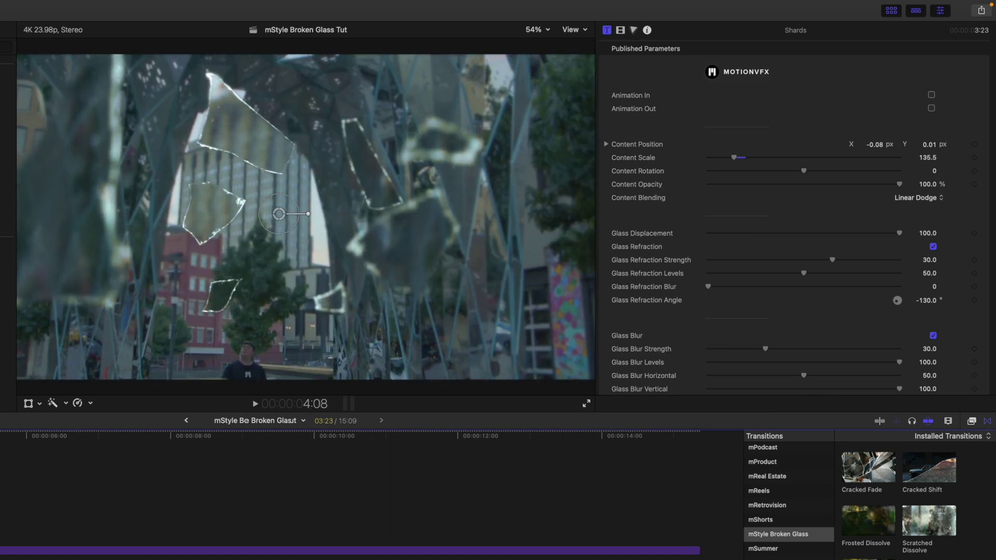
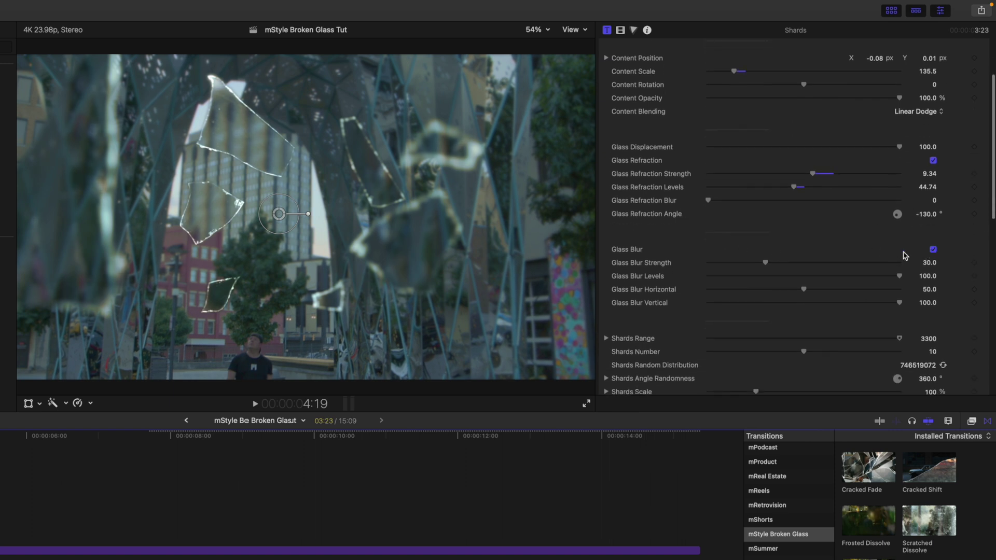
Set the Shards Range to 3514 and the Shards Number to 13.
{"action": "scroll", "coordinate": [726, 264], "scroll_direction": "down", "scroll_amount": 1}
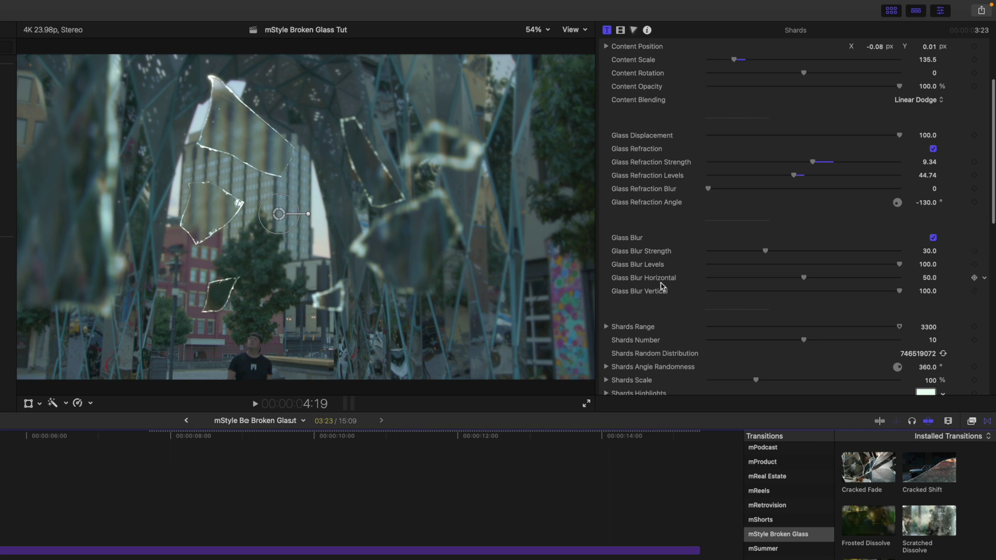
{"action": "scroll", "coordinate": [666, 287], "scroll_direction": "down", "scroll_amount": 5}
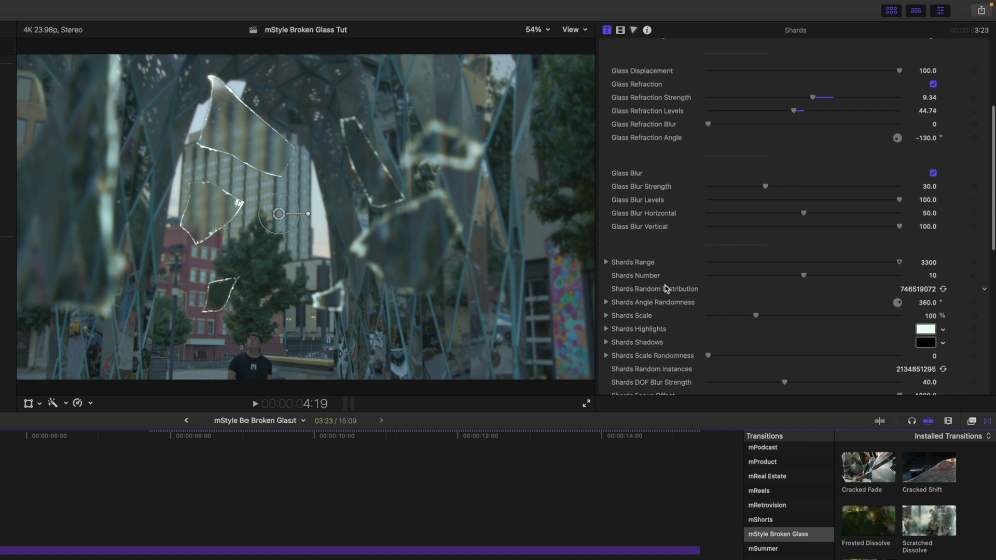
{"action": "left_click_drag", "start_coordinate": [928, 263], "coordinate": [934, 276]}
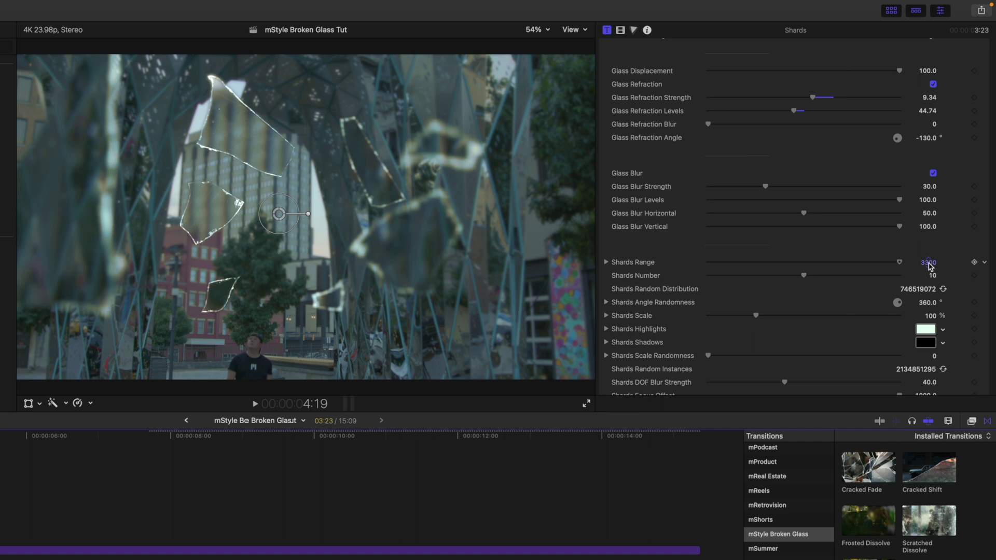
{"action": "left_click_drag", "start_coordinate": [929, 263], "coordinate": [928, 263]}
{"action": "left_click_drag", "start_coordinate": [807, 279], "coordinate": [874, 282]}
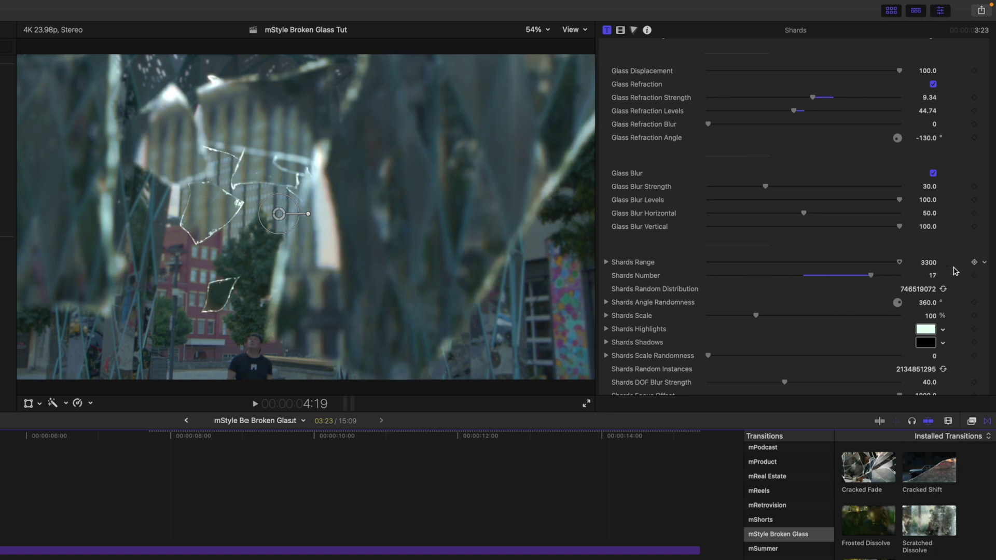
{"action": "mouse_move", "coordinate": [928, 262]}
{"action": "left_mouse_down"}
{"action": "mouse_move", "coordinate": [890, 266]}
{"action": "mouse_move", "coordinate": [929, 262]}
{"action": "left_mouse_up"}
{"action": "left_click_drag", "start_coordinate": [861, 276], "coordinate": [830, 286]}
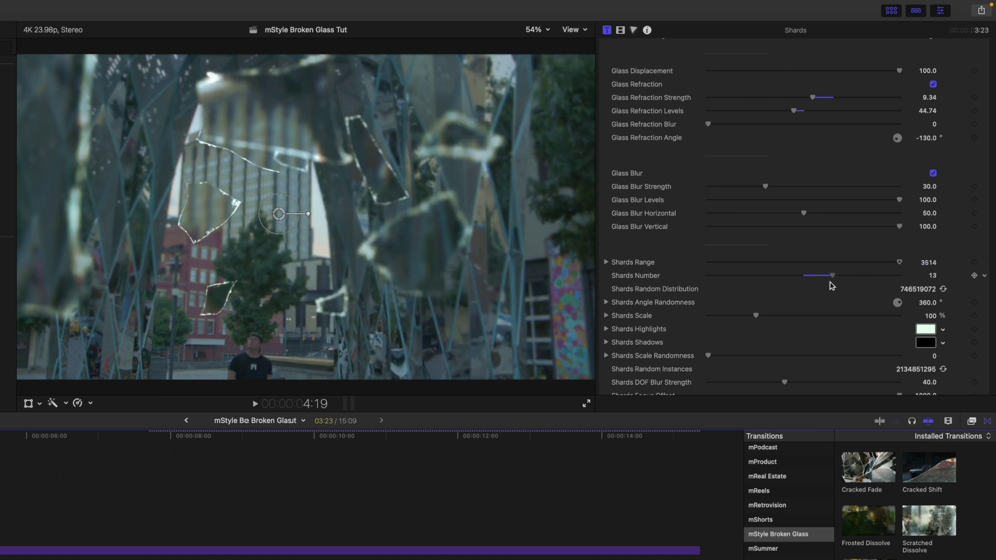
Try several other random distributions for the shards.
{"action": "left_click", "coordinate": [943, 290]}
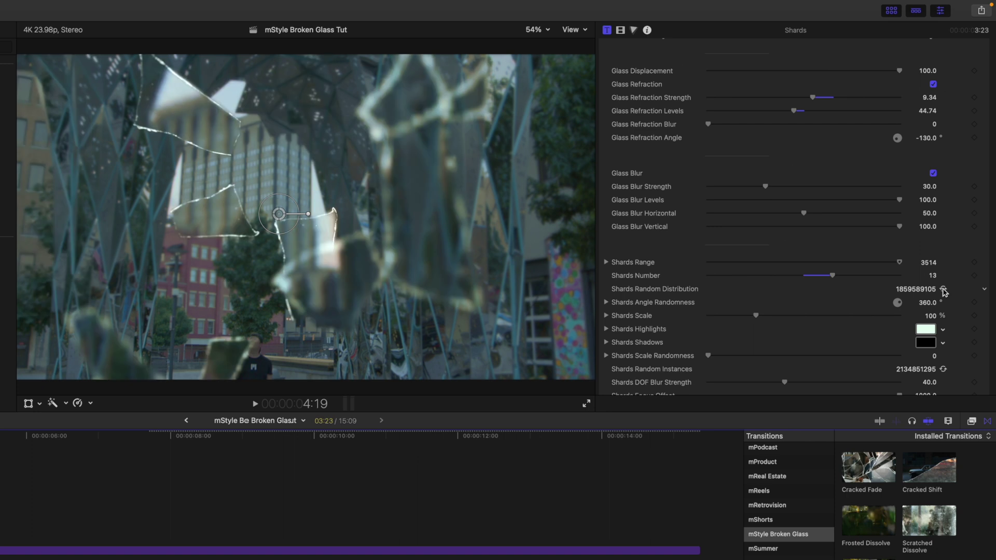
{"action": "left_click", "coordinate": [943, 289]}
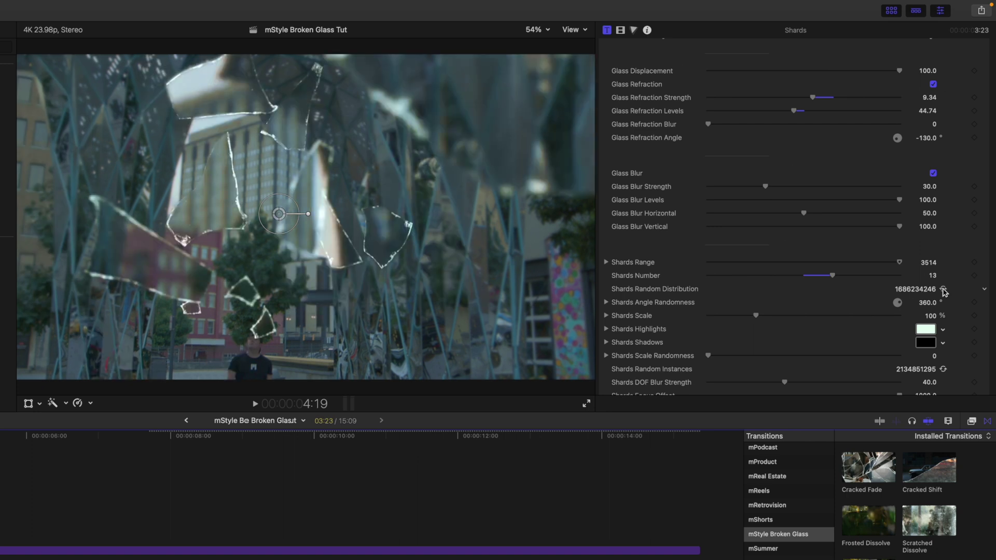
{"action": "left_click", "coordinate": [943, 290]}
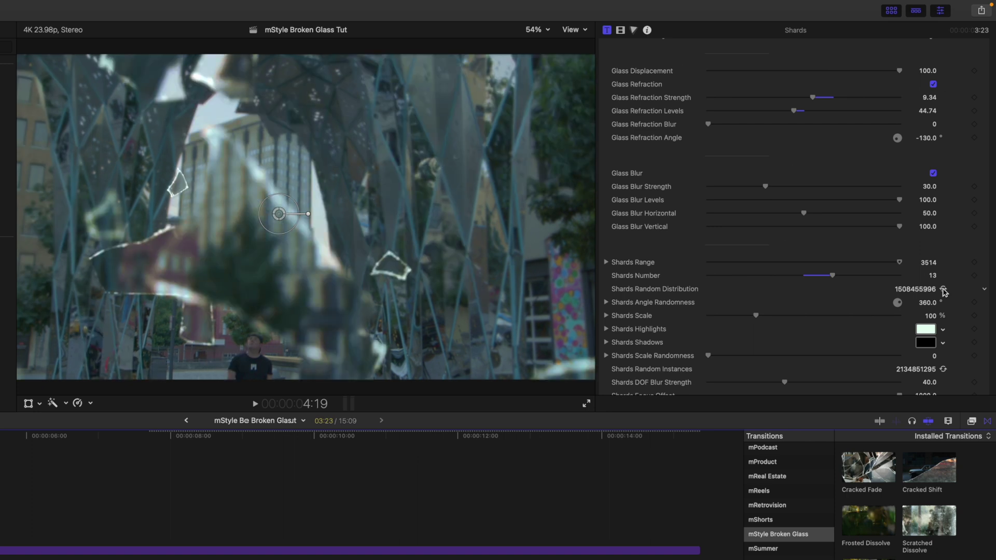
{"action": "left_click", "coordinate": [943, 289]}
{"action": "left_click", "coordinate": [943, 290]}
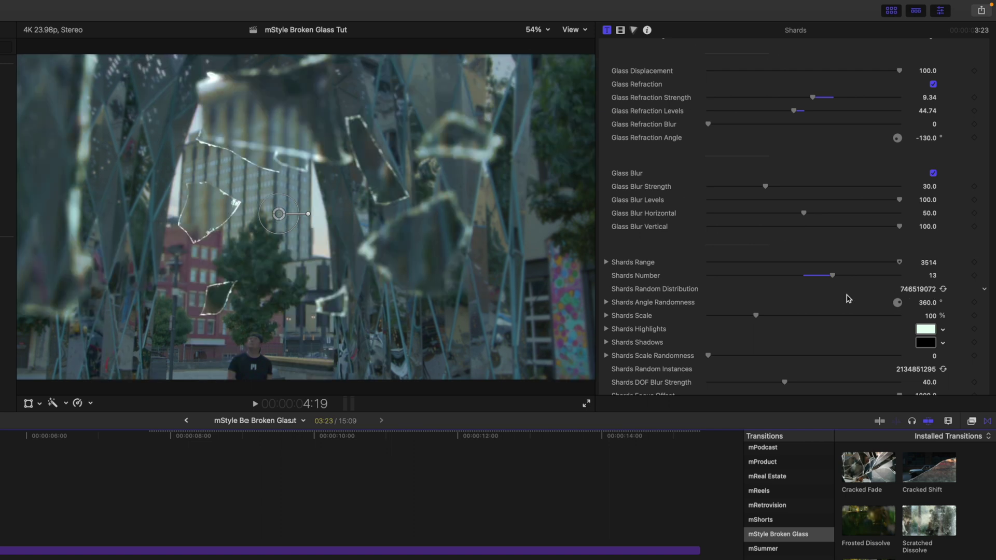
Enlarge the shards to a Shards Scale of about 119.62% and keep the Shards Scale Randomness at 0.
{"action": "scroll", "coordinate": [804, 303], "scroll_direction": "down", "scroll_amount": 2}
{"action": "mouse_move", "coordinate": [756, 300]}
{"action": "left_mouse_down"}
{"action": "mouse_move", "coordinate": [778, 305]}
{"action": "mouse_move", "coordinate": [768, 308]}
{"action": "left_mouse_up"}
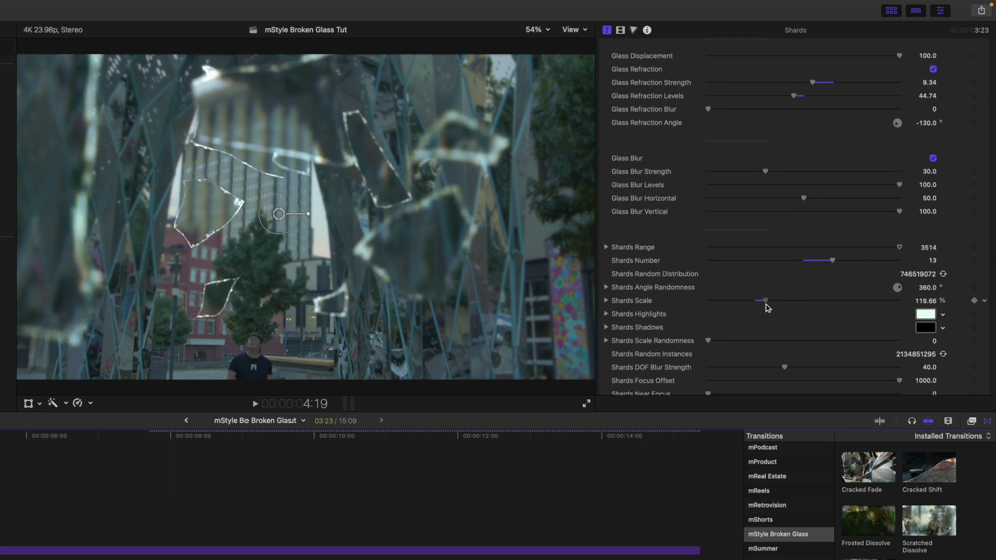
{"action": "scroll", "coordinate": [708, 336], "scroll_direction": "down", "scroll_amount": 1}
{"action": "mouse_move", "coordinate": [708, 332]}
{"action": "left_mouse_down"}
{"action": "mouse_move", "coordinate": [796, 336]}
{"action": "mouse_move", "coordinate": [699, 340]}
{"action": "left_mouse_up"}
{"action": "scroll", "coordinate": [632, 325], "scroll_direction": "down", "scroll_amount": 2}
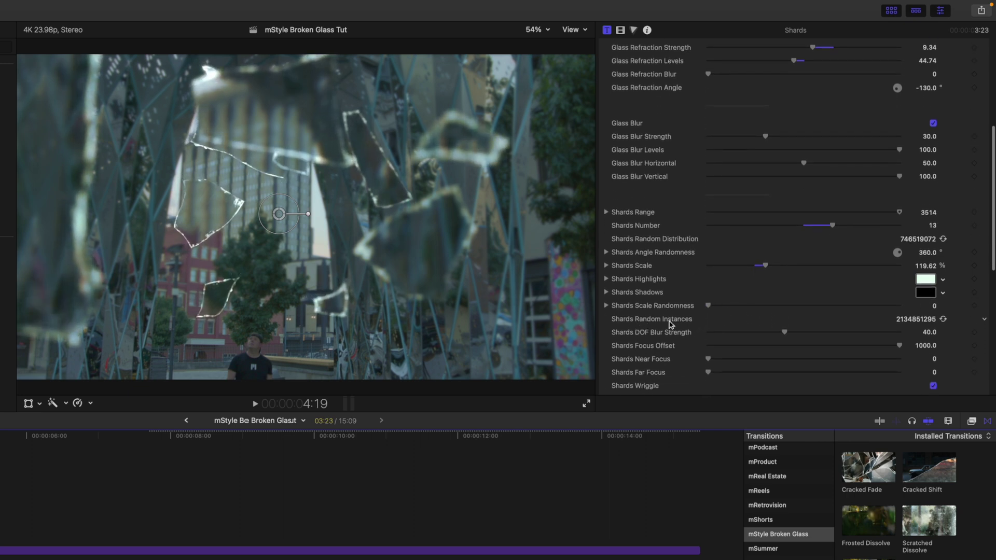
Adjust the shards' depth of field: DOF Blur Strength about 68, Focus Offset 1000 and Near Focus about 268.6.
{"action": "scroll", "coordinate": [776, 328], "scroll_direction": "down", "scroll_amount": 1}
{"action": "left_click_drag", "start_coordinate": [783, 321], "coordinate": [825, 331]}
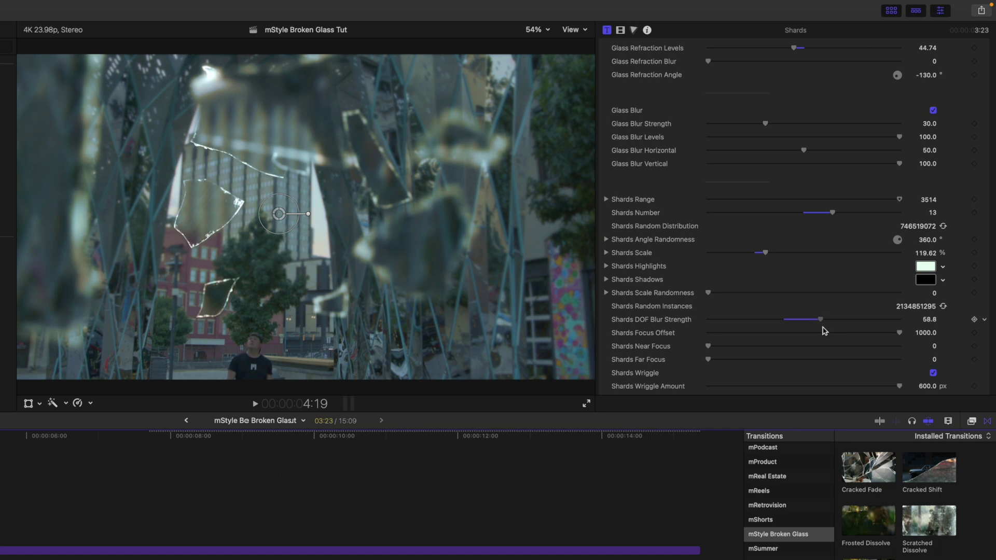
{"action": "scroll", "coordinate": [812, 333], "scroll_direction": "down", "scroll_amount": 1}
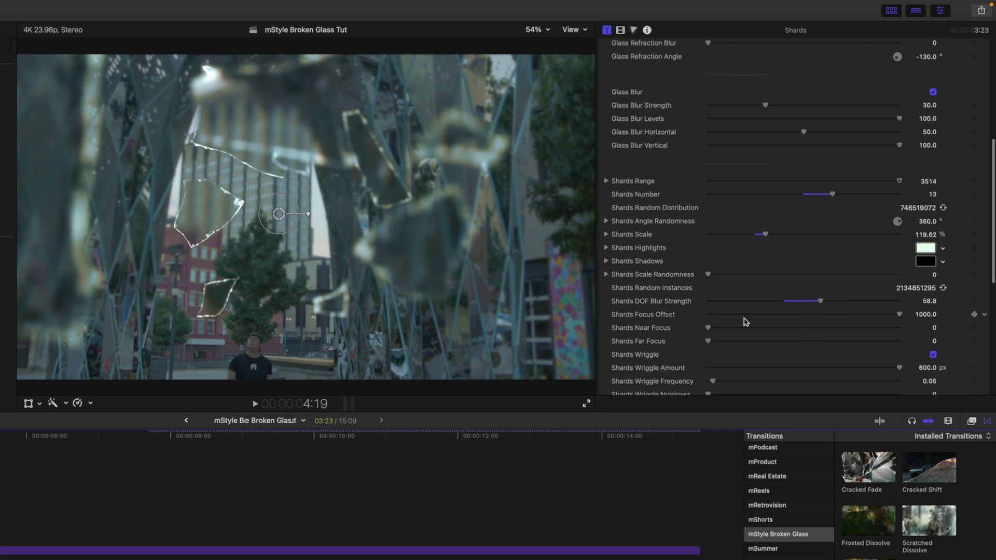
{"action": "left_click_drag", "start_coordinate": [899, 315], "coordinate": [906, 335]}
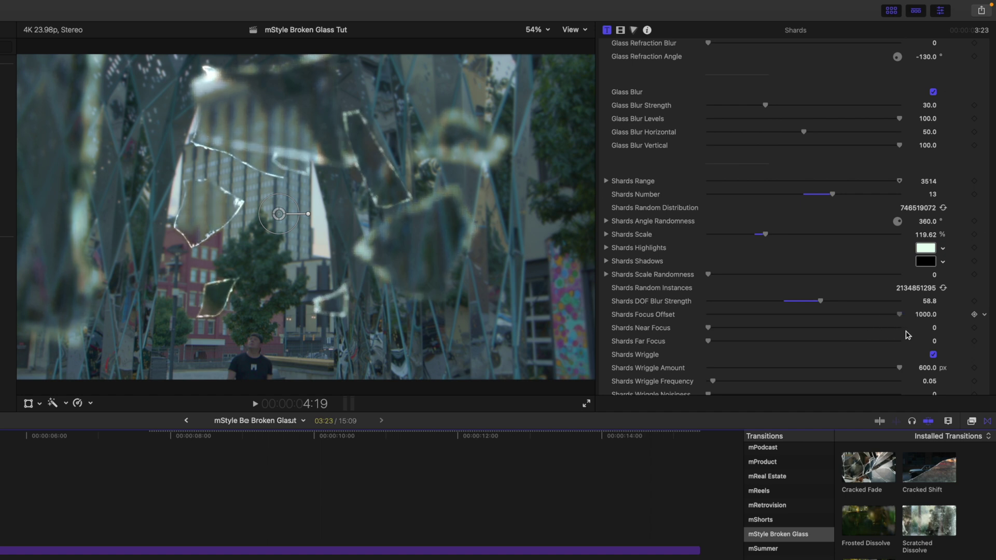
{"action": "left_click_drag", "start_coordinate": [709, 331], "coordinate": [754, 335]}
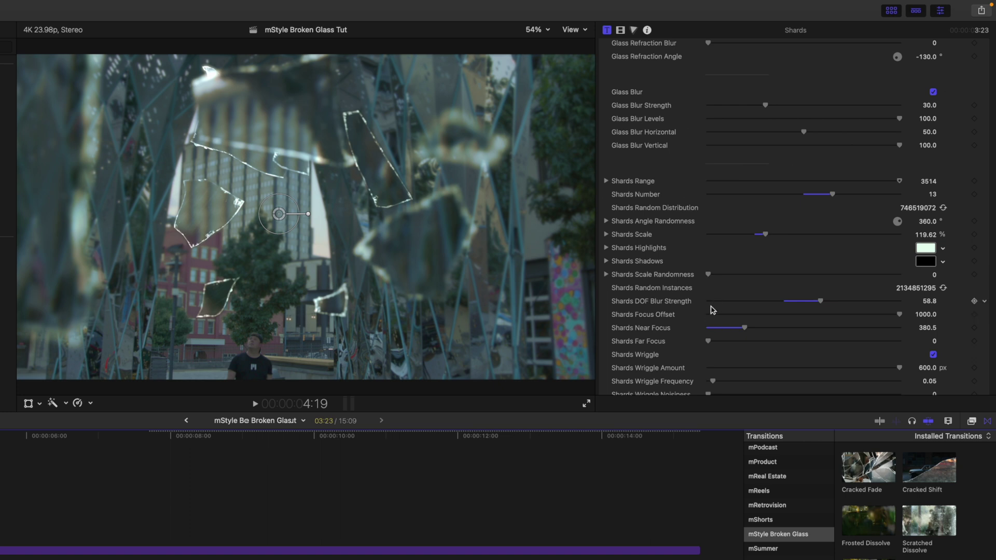
{"action": "mouse_move", "coordinate": [822, 301]}
{"action": "left_mouse_down"}
{"action": "mouse_move", "coordinate": [848, 302]}
{"action": "mouse_move", "coordinate": [838, 302]}
{"action": "left_mouse_up"}
{"action": "mouse_move", "coordinate": [900, 314]}
{"action": "left_mouse_down"}
{"action": "mouse_move", "coordinate": [851, 315]}
{"action": "mouse_move", "coordinate": [887, 315]}
{"action": "left_mouse_up"}
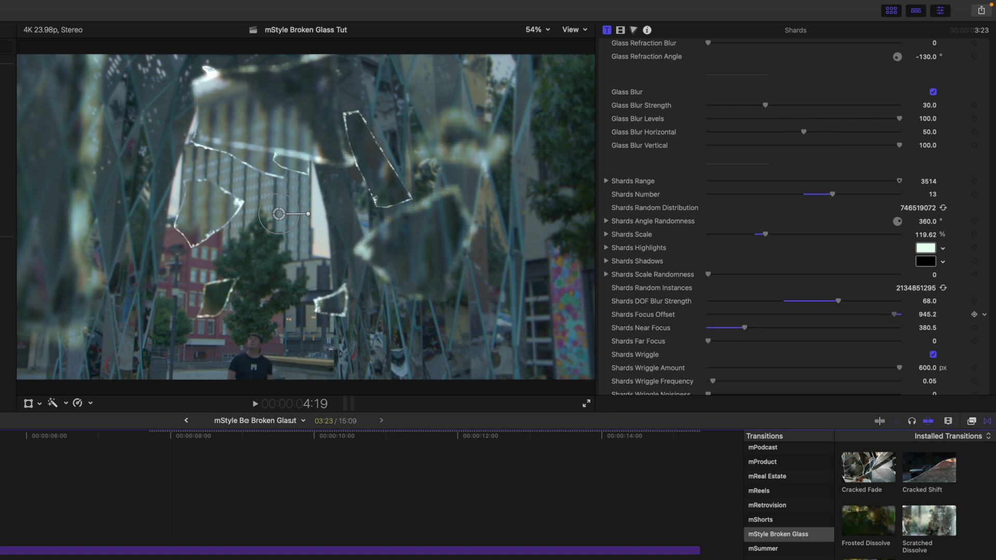
{"action": "left_click_drag", "start_coordinate": [890, 314], "coordinate": [905, 314]}
{"action": "mouse_move", "coordinate": [744, 328]}
{"action": "left_mouse_down"}
{"action": "mouse_move", "coordinate": [707, 332]}
{"action": "mouse_move", "coordinate": [733, 332]}
{"action": "left_mouse_up"}
Compare the shards with Footage Adjustments off and on, leave it on, and set the Prism Strength to about 6.1.
{"action": "scroll", "coordinate": [683, 327], "scroll_direction": "down", "scroll_amount": 5}
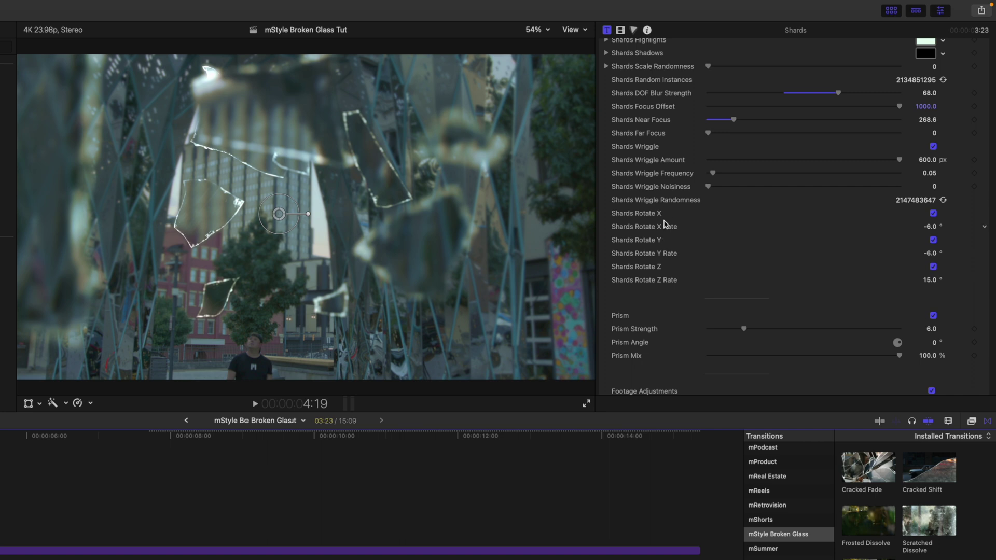
{"action": "scroll", "coordinate": [665, 224], "scroll_direction": "down", "scroll_amount": 2}
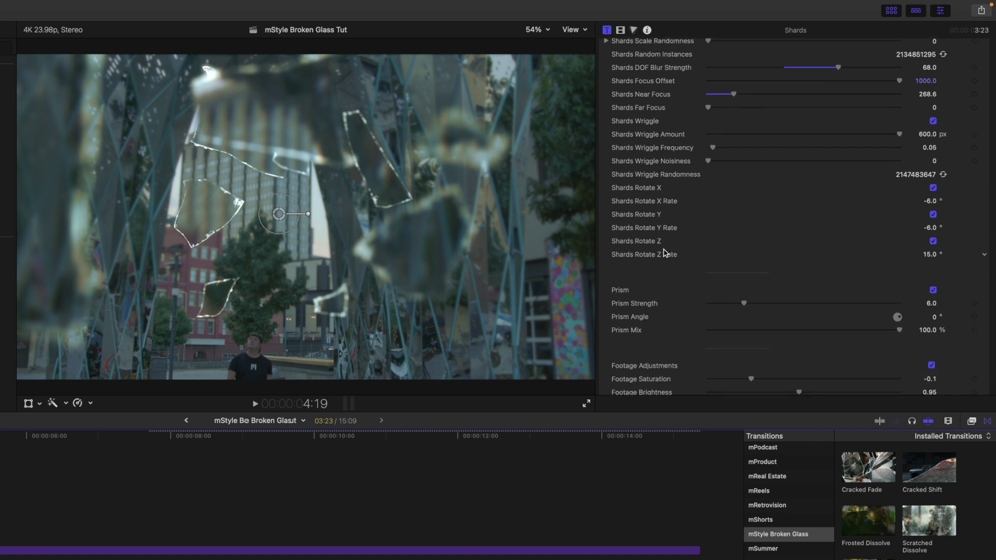
{"action": "scroll", "coordinate": [664, 255], "scroll_direction": "down", "scroll_amount": 3}
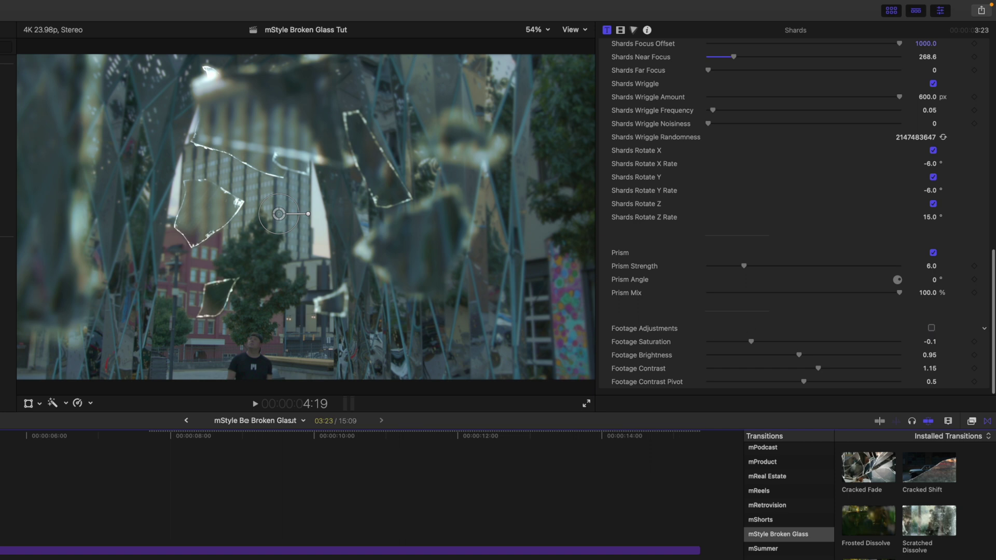
{"action": "left_click", "coordinate": [931, 328]}
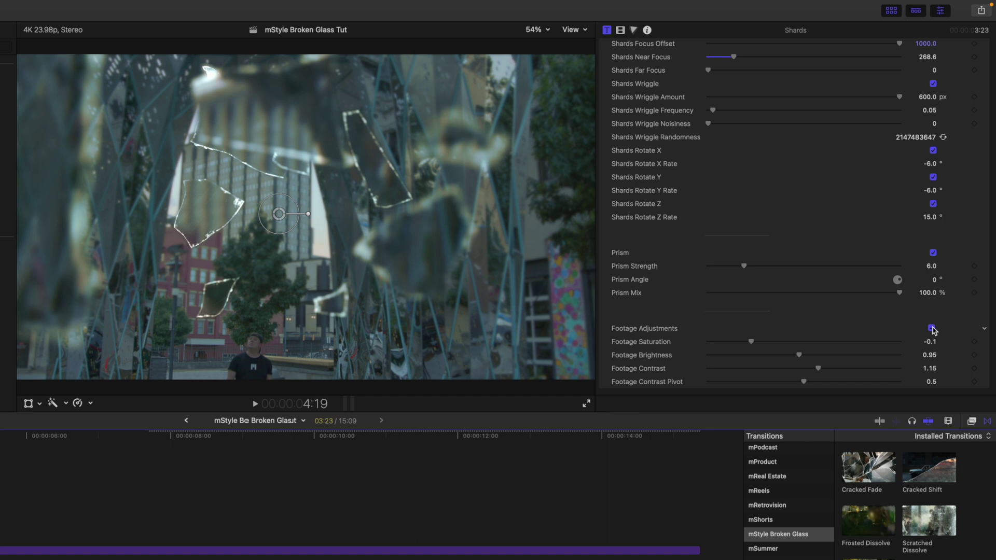
{"action": "left_click_drag", "start_coordinate": [745, 268], "coordinate": [805, 276]}
{"action": "left_click_drag", "start_coordinate": [801, 266], "coordinate": [747, 269]}
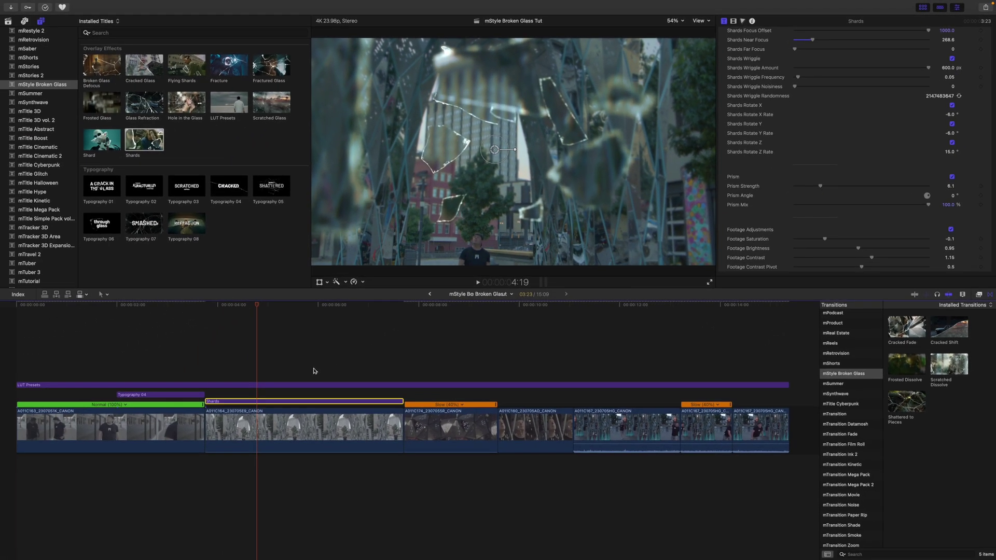
At the second clip's start, move the shards to X 0.0, Y -0.05, scale them to about 151.4 and add a Content Position keyframe.
{"action": "left_click_drag", "start_coordinate": [259, 309], "coordinate": [207, 313]}
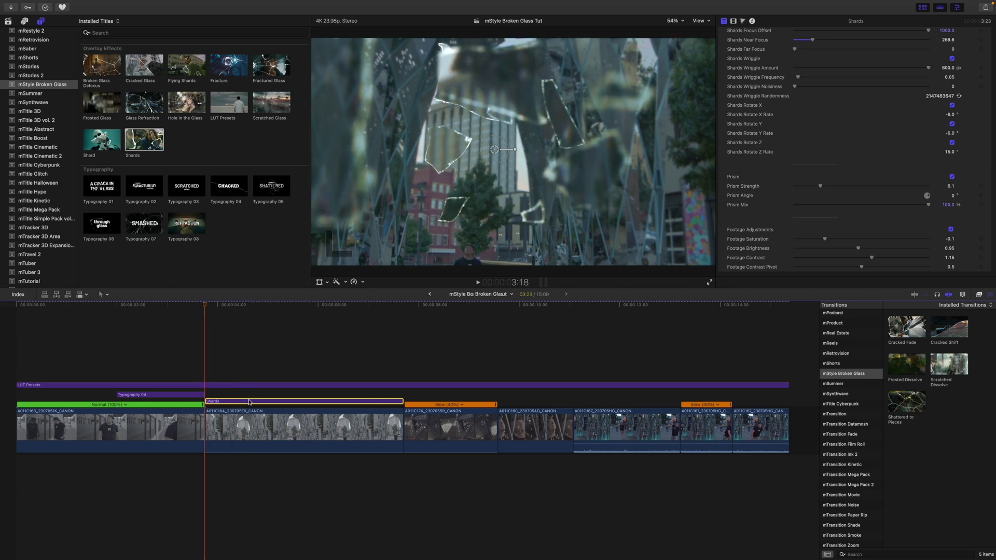
{"action": "left_click_drag", "start_coordinate": [497, 151], "coordinate": [514, 162]}
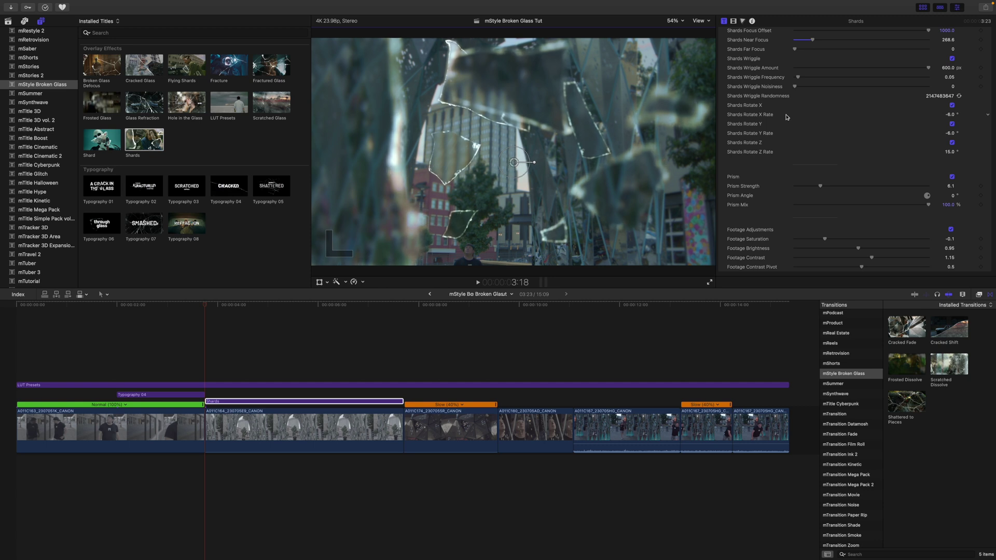
{"action": "scroll", "coordinate": [787, 117], "scroll_direction": "up", "scroll_amount": 15}
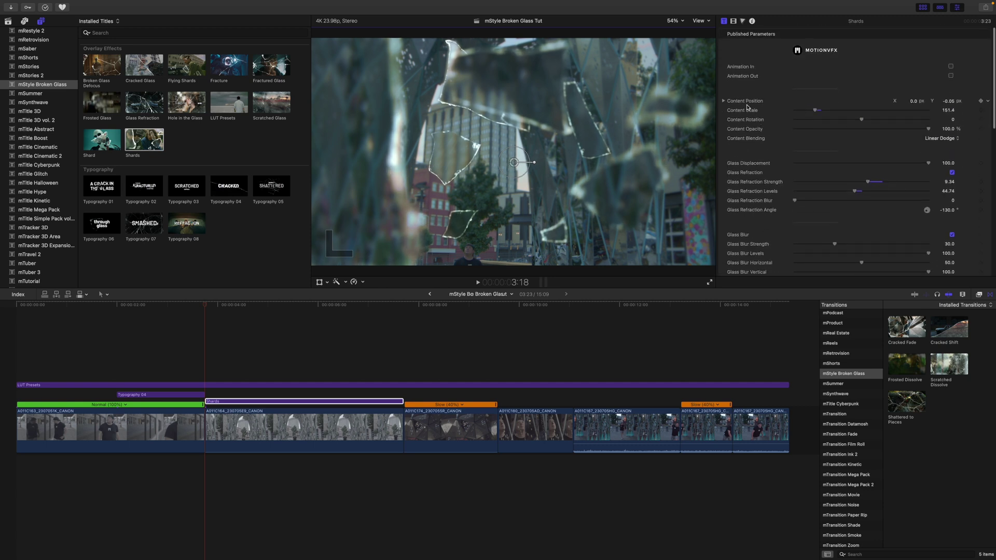
{"action": "left_click", "coordinate": [982, 102]}
At the second clip's last frame (7:16), move the shards up to about Y 0.28 to keyframe their end position.
{"action": "key", "text": "Left"}
{"action": "key", "text": "Up"}
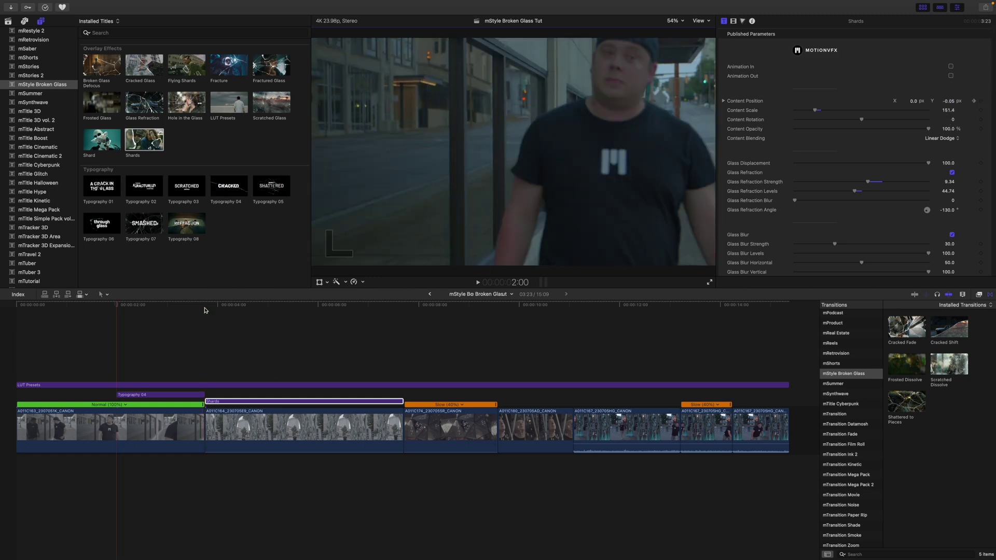
{"action": "key", "text": "Down"}
{"action": "key", "text": "Down"}
{"action": "key", "text": "Left"}
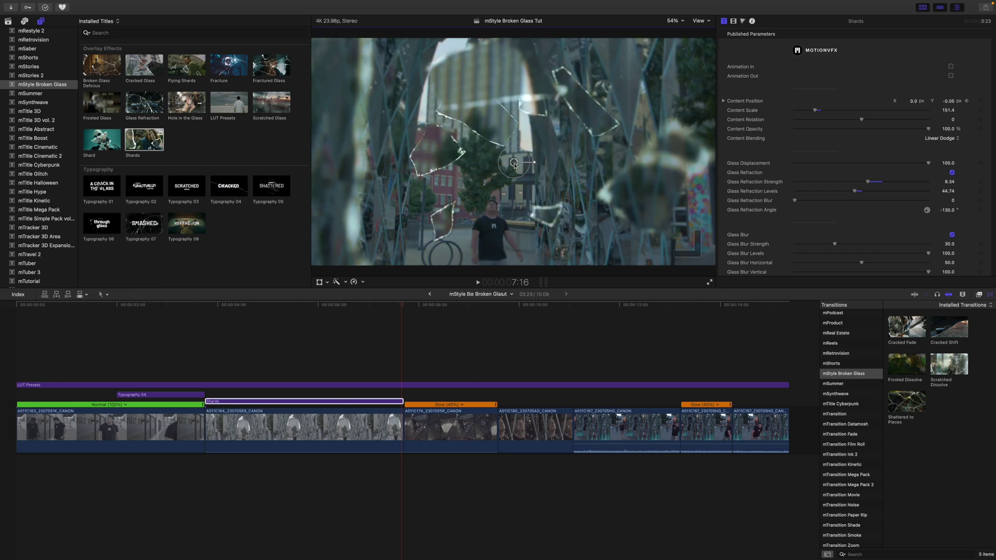
{"action": "left_click_drag", "start_coordinate": [514, 164], "coordinate": [513, 91]}
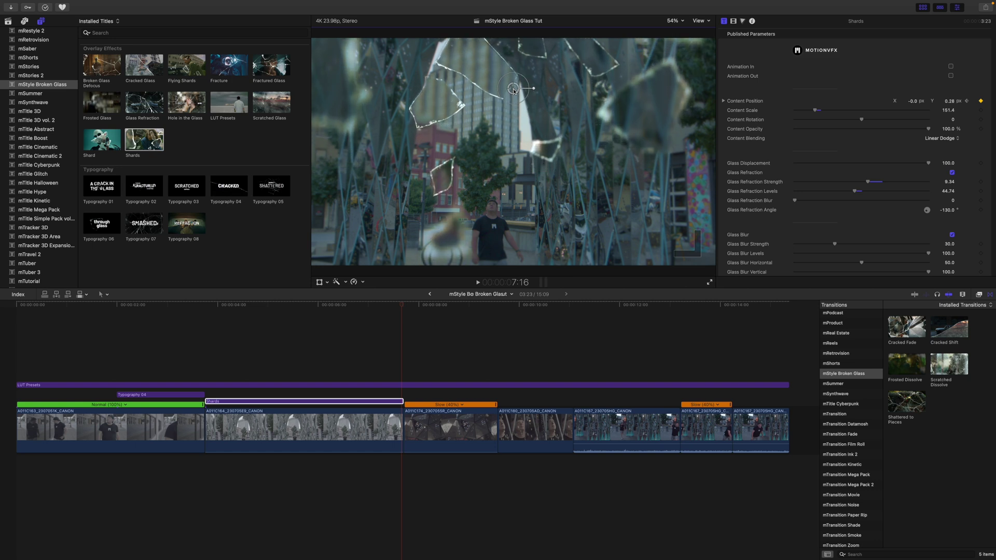
Add the single Shard overlay at the third clip's start (7:17), beneath the LUT Presets layer, and trim it to that clip's end.
{"action": "left_click_drag", "start_coordinate": [403, 307], "coordinate": [403, 352]}
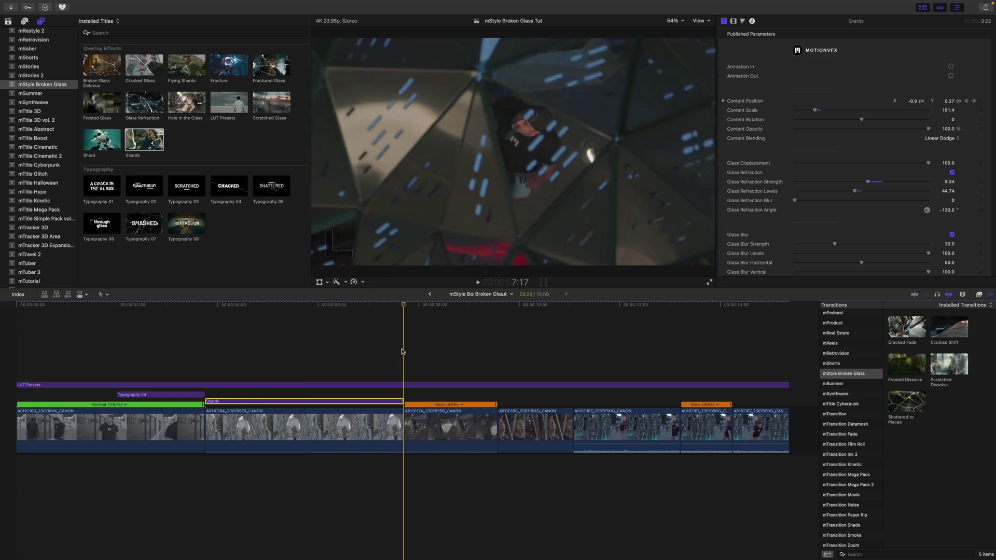
{"action": "left_click_drag", "start_coordinate": [94, 146], "coordinate": [405, 345]}
{"action": "left_click_drag", "start_coordinate": [705, 375], "coordinate": [415, 397]}
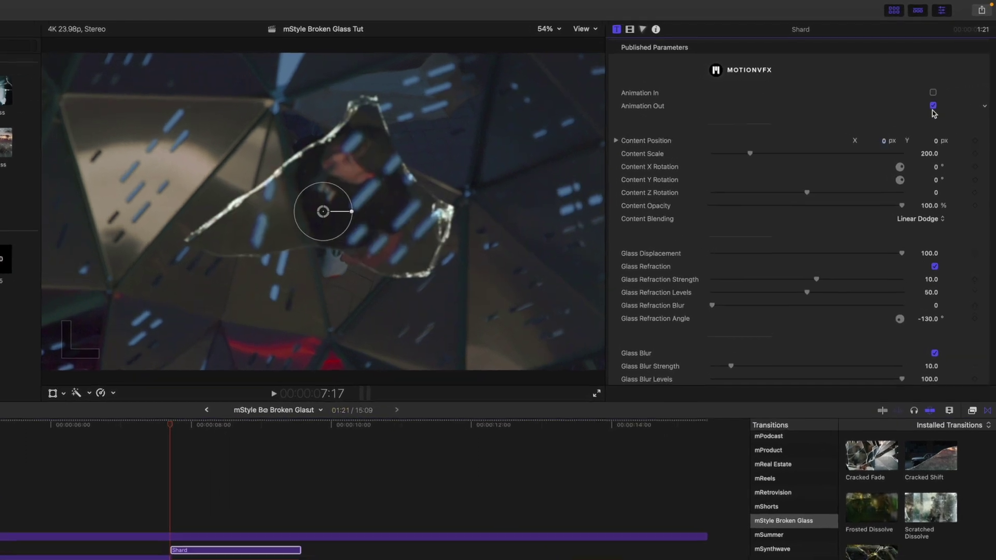
Turn off the Shard's Animation In and Out, move it to X 0.31, Y -0.19, scale it to 156.5 and set Z Rotation to 0.2.
{"action": "left_click", "coordinate": [951, 67]}
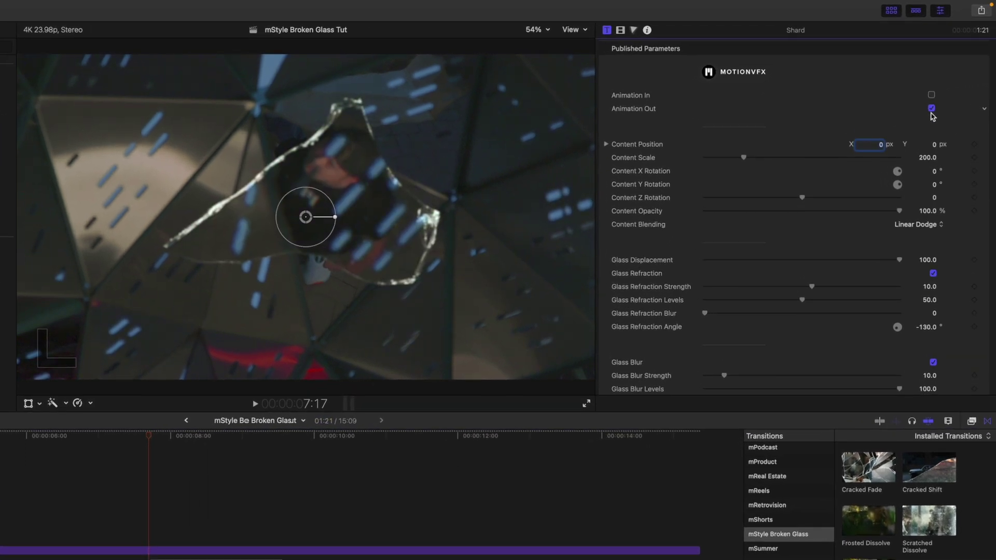
{"action": "left_click_drag", "start_coordinate": [306, 216], "coordinate": [406, 277]}
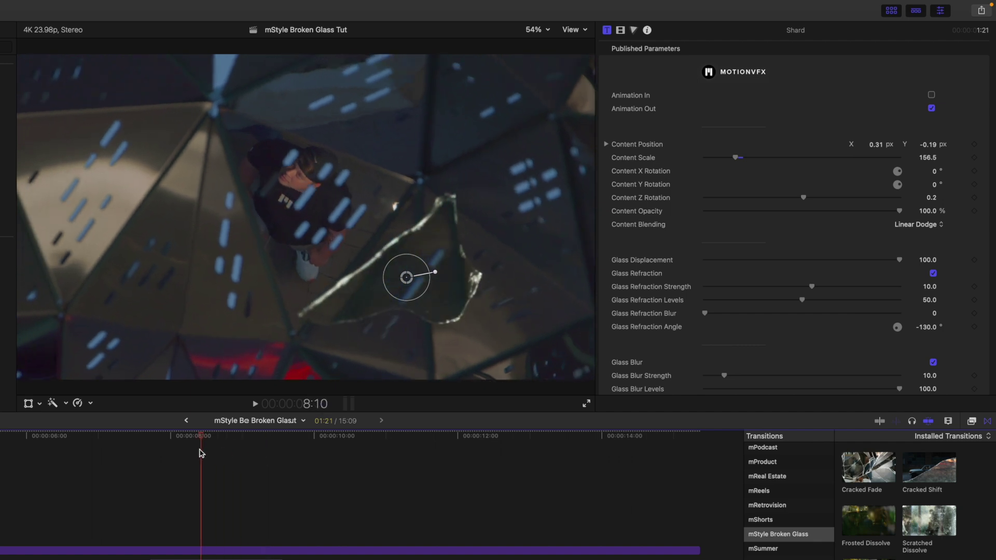
{"action": "left_click", "coordinate": [932, 108]}
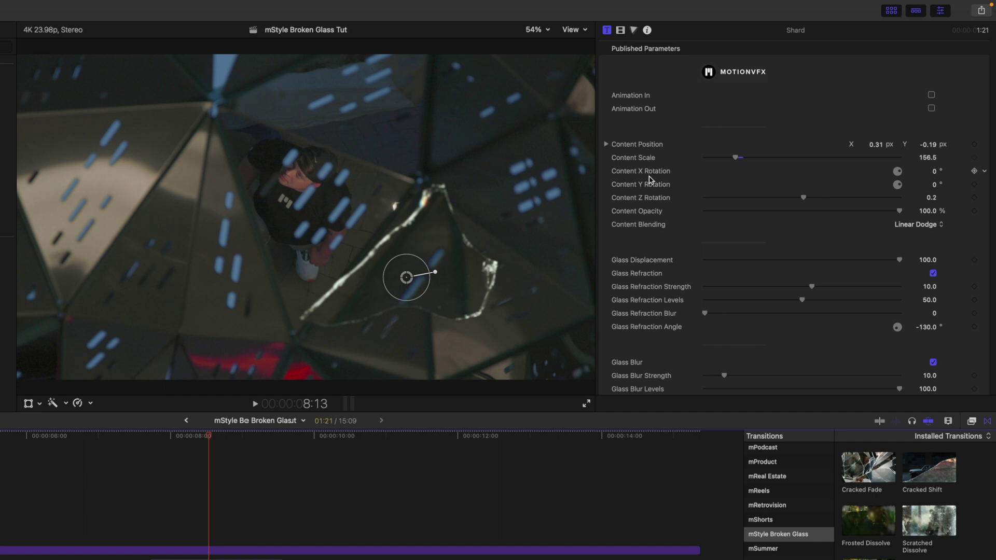
Try Texture 01, Texture 03 and Texture 04 as the Shard's Shard Mode and return it to Texture 02.
{"action": "scroll", "coordinate": [648, 186], "scroll_direction": "down", "scroll_amount": 3}
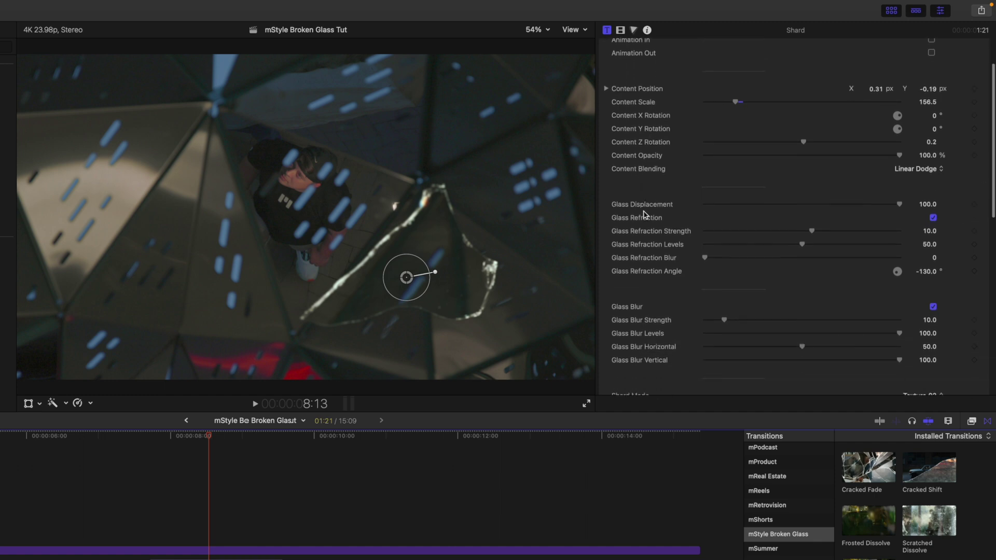
{"action": "scroll", "coordinate": [645, 214], "scroll_direction": "down", "scroll_amount": 2}
{"action": "scroll", "coordinate": [635, 283], "scroll_direction": "down", "scroll_amount": 6}
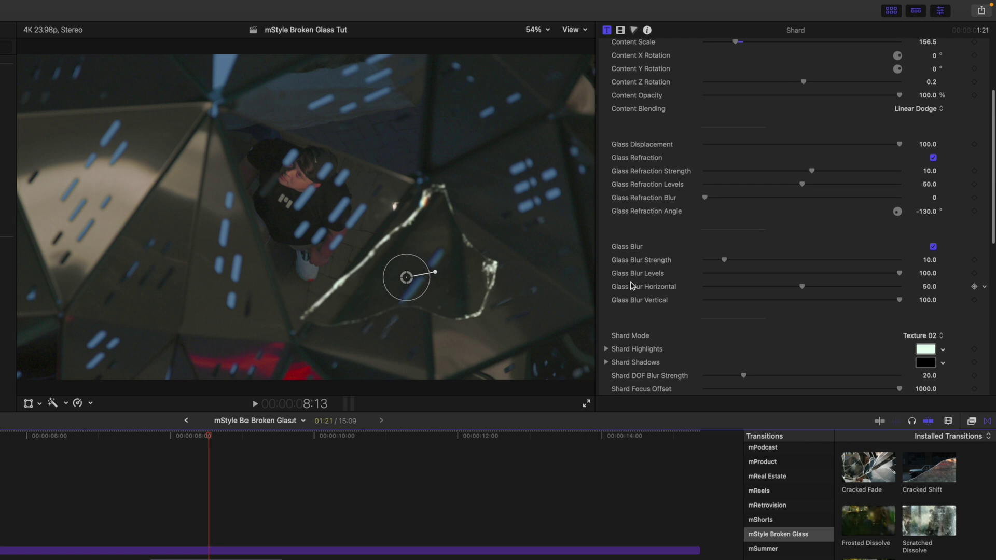
{"action": "scroll", "coordinate": [646, 281], "scroll_direction": "down", "scroll_amount": 1}
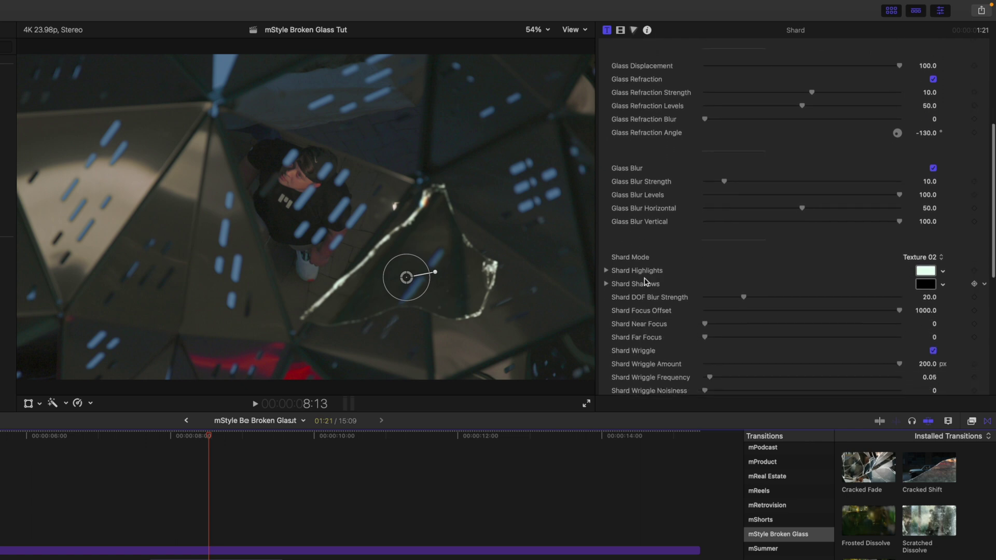
{"action": "left_click", "coordinate": [932, 260]}
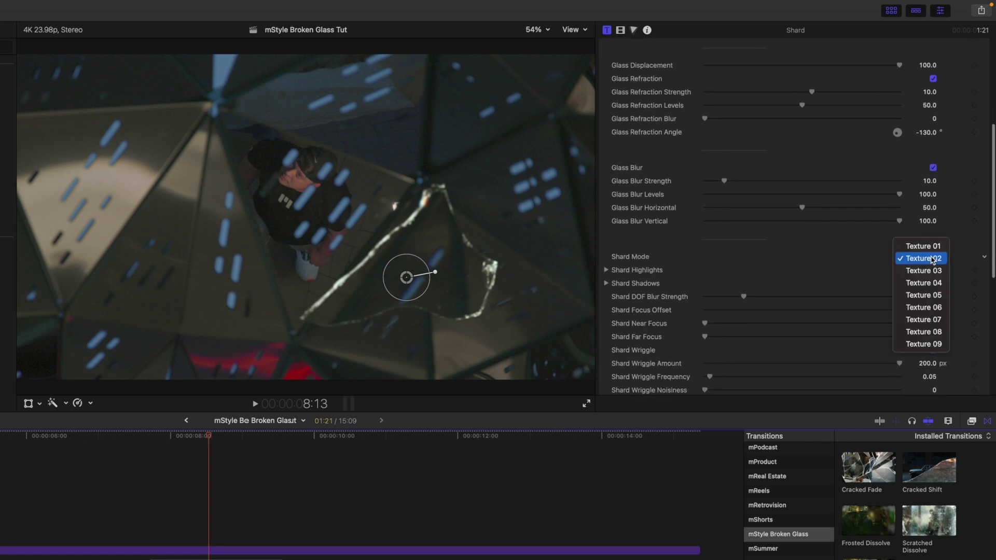
{"action": "left_click", "coordinate": [931, 251]}
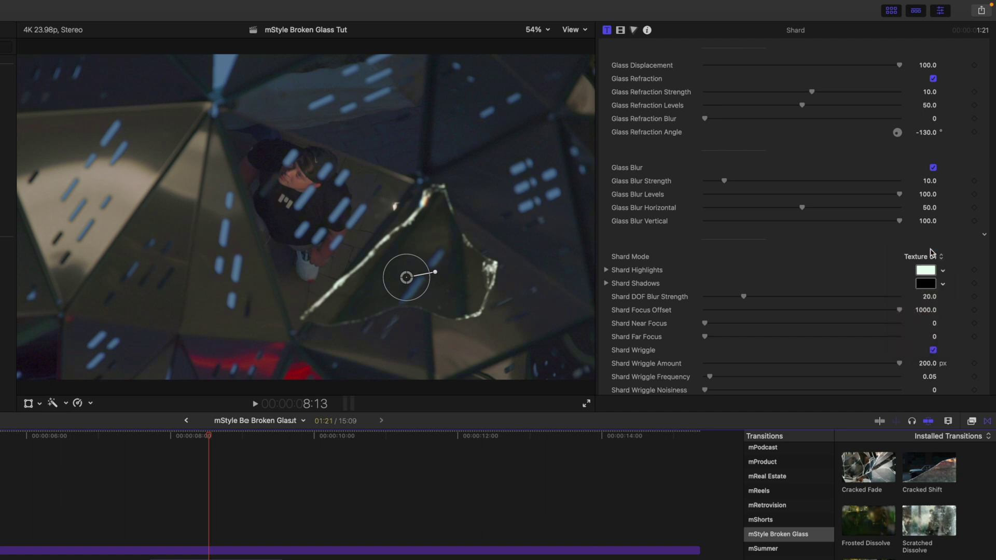
{"action": "left_click", "coordinate": [922, 256]}
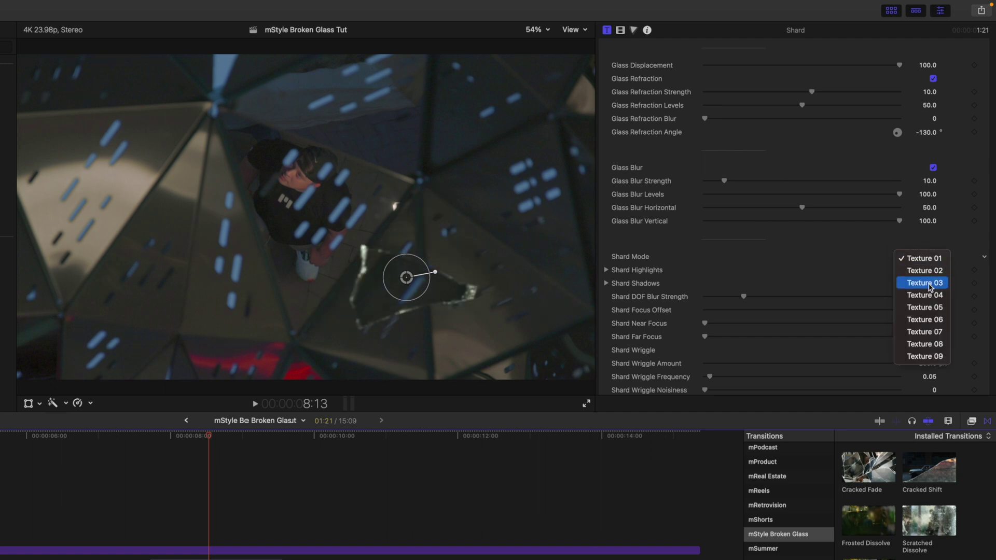
{"action": "left_click", "coordinate": [928, 282]}
{"action": "left_click", "coordinate": [929, 259]}
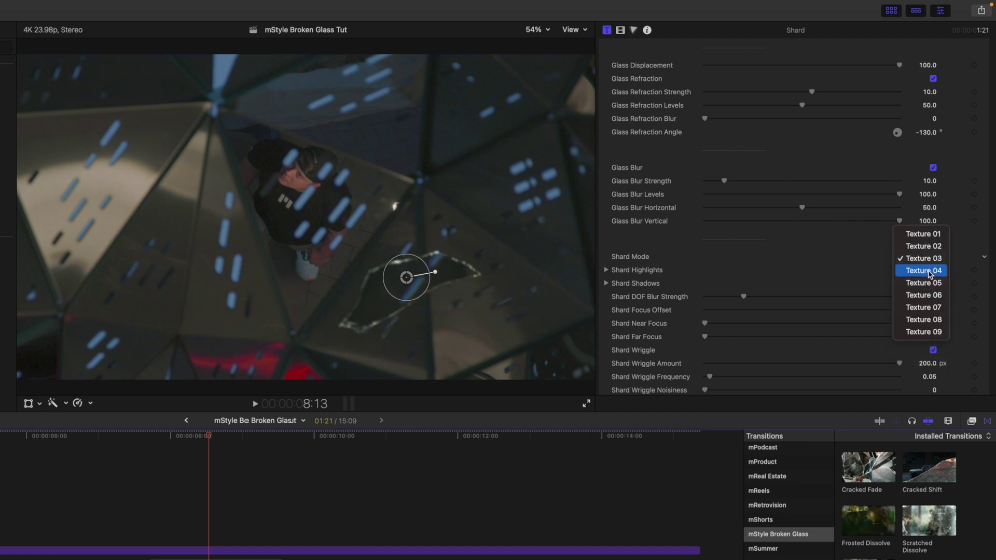
{"action": "left_click", "coordinate": [929, 276]}
{"action": "left_click", "coordinate": [928, 257]}
{"action": "left_click", "coordinate": [929, 231]}
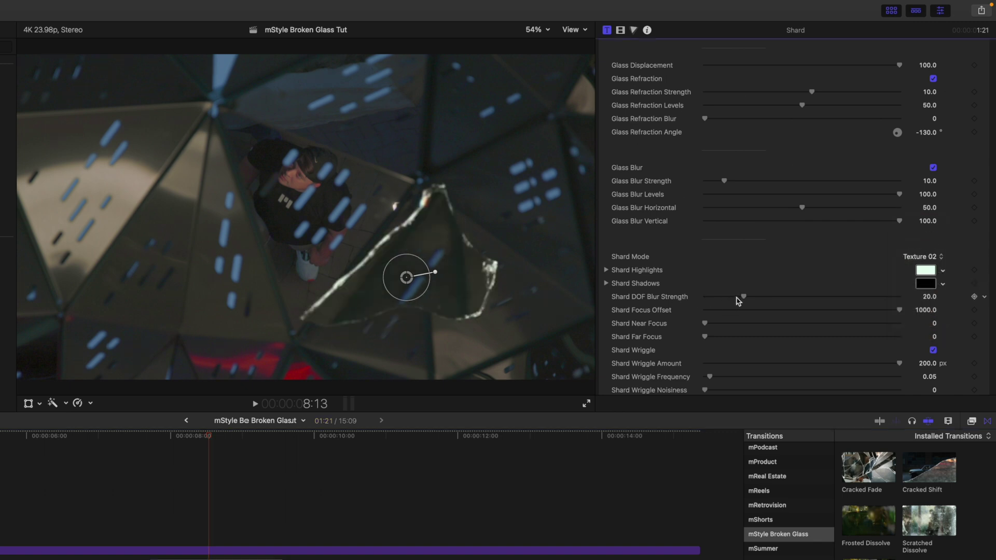
Set the Shard DOF Blur Strength to 42.5 and, at the third clip's start (7:17), move the shard to X 0.25, Y -0.19.
{"action": "left_click_drag", "start_coordinate": [745, 299], "coordinate": [757, 299]}
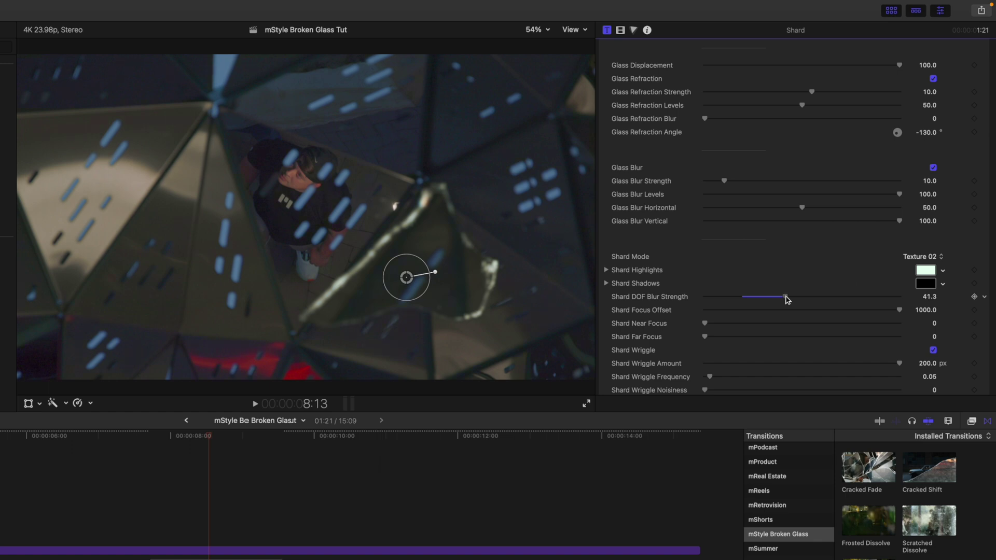
{"action": "left_click_drag", "start_coordinate": [203, 440], "coordinate": [154, 449]}
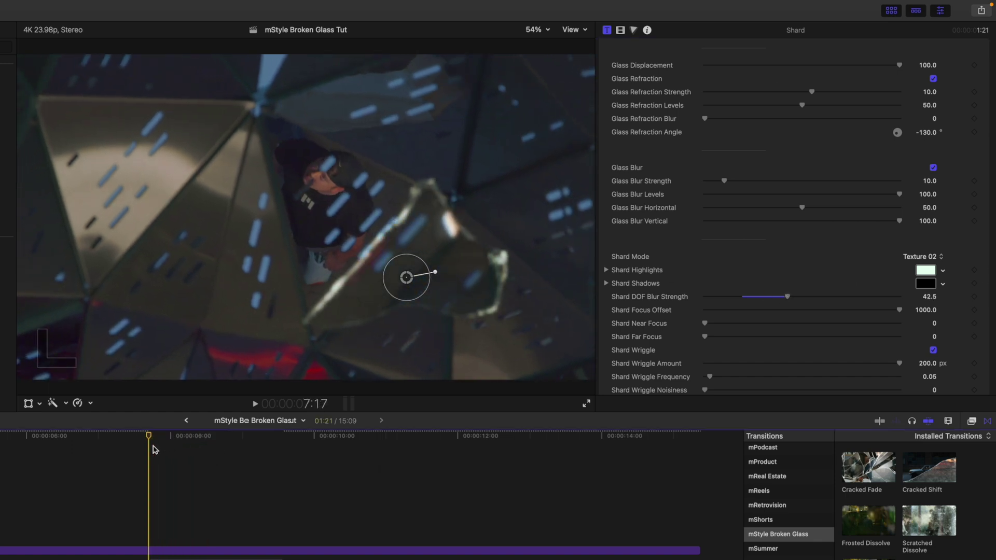
{"action": "left_click_drag", "start_coordinate": [411, 278], "coordinate": [387, 282]}
{"action": "scroll", "coordinate": [687, 195], "scroll_direction": "up", "scroll_amount": 8}
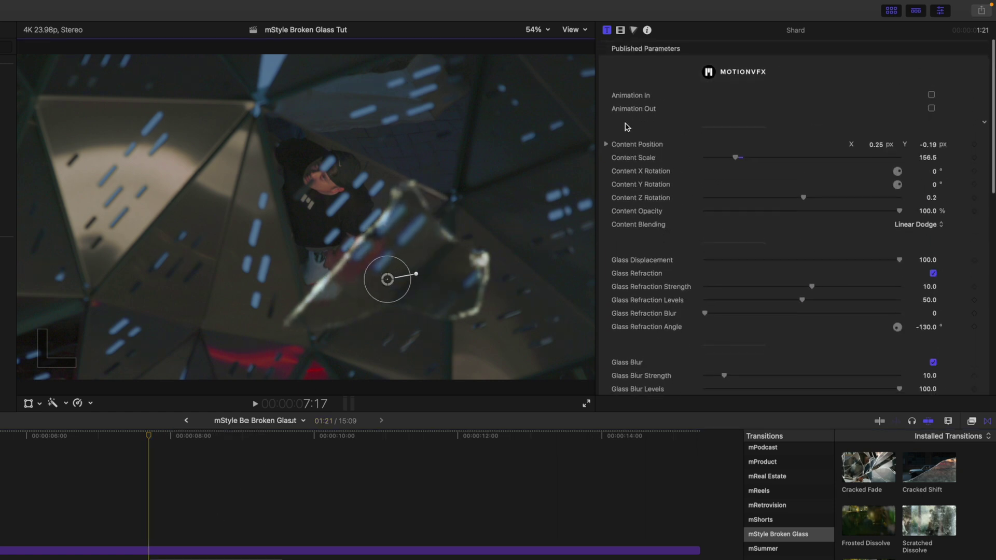
Add keyframes at 7:17 for the Shard's Content Position and its Content X, Y and Z Rotation.
{"action": "left_click", "coordinate": [973, 145]}
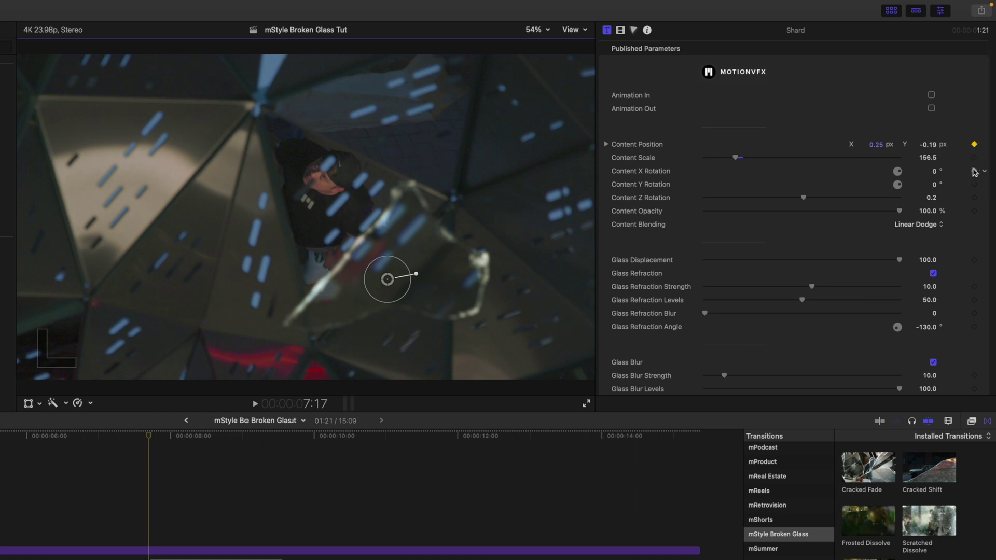
{"action": "left_click", "coordinate": [974, 171]}
{"action": "left_click", "coordinate": [974, 186]}
{"action": "left_click", "coordinate": [975, 198]}
At the third clip's last frame (9:13), move the shard to X 0.33, Y -0.06 with Z Rotation 0.6, and scrub back through the motion.
{"action": "left_click_drag", "start_coordinate": [151, 438], "coordinate": [279, 453]}
{"action": "left_click_drag", "start_coordinate": [388, 284], "coordinate": [420, 239]}
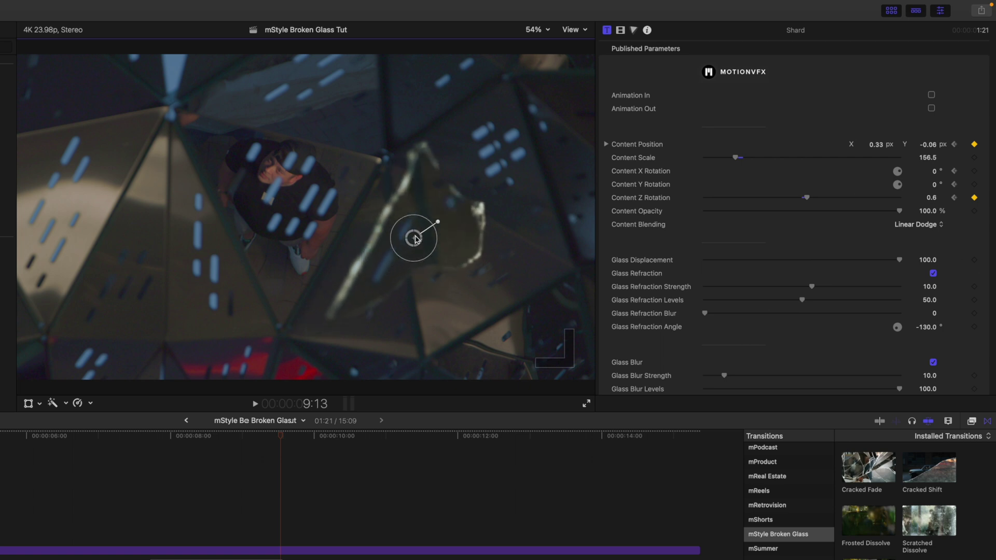
{"action": "left_click", "coordinate": [266, 440]}
{"action": "left_click_drag", "start_coordinate": [266, 440], "coordinate": [184, 452]}
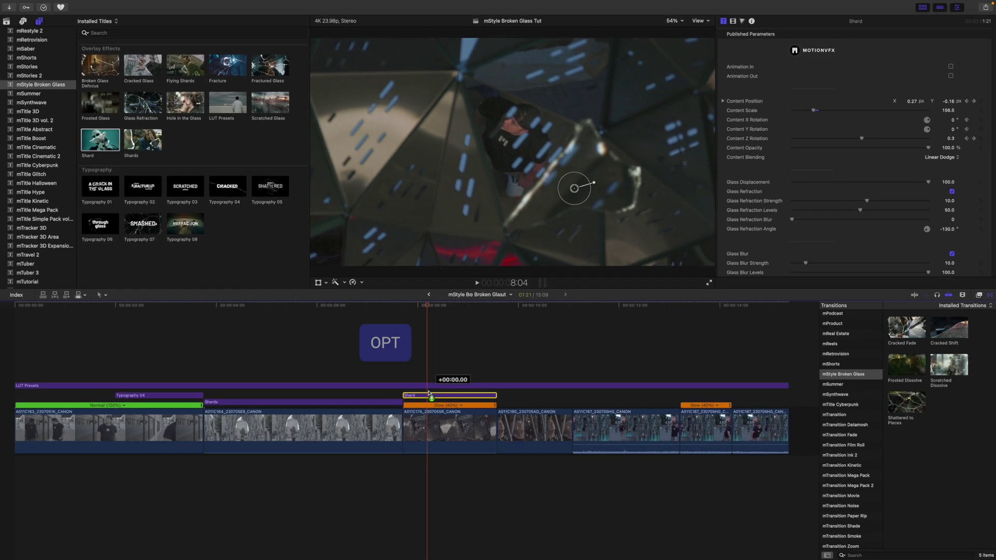
Duplicate the Shard directly above itself and, at 7:17, move the upper copy to X -0.24, Y 0.24 and scale it to 104.7.
{"action": "left_click", "coordinate": [187, 558], "text": "alt"}
{"action": "left_click_drag", "start_coordinate": [430, 388], "coordinate": [430, 395]}
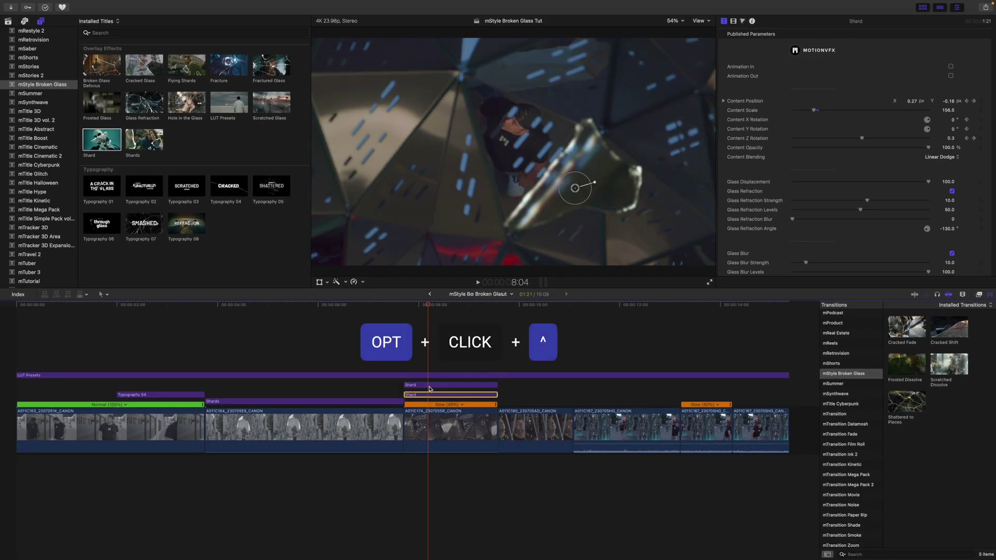
{"action": "left_click_drag", "start_coordinate": [430, 310], "coordinate": [407, 309]}
{"action": "left_click", "coordinate": [436, 386]}
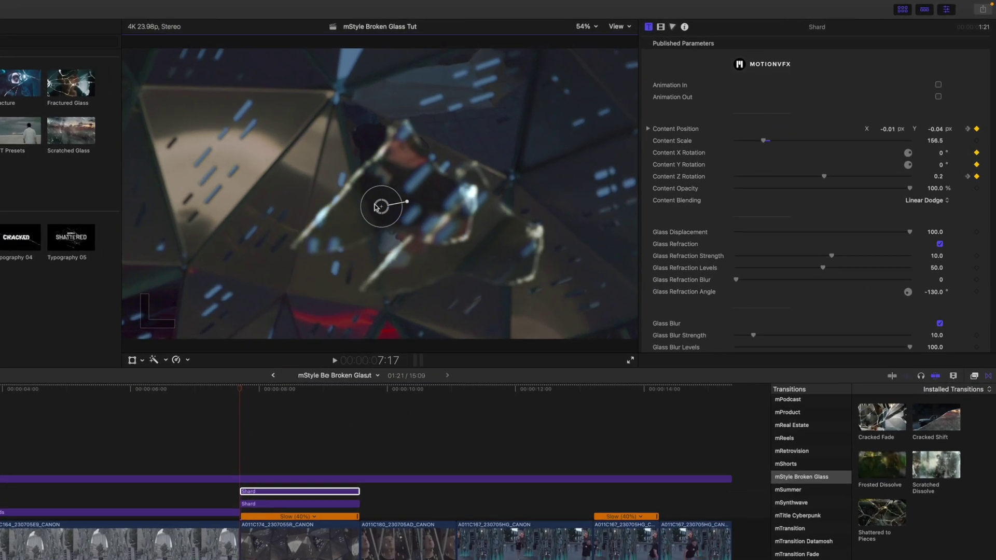
{"action": "left_click_drag", "start_coordinate": [375, 207], "coordinate": [246, 131]}
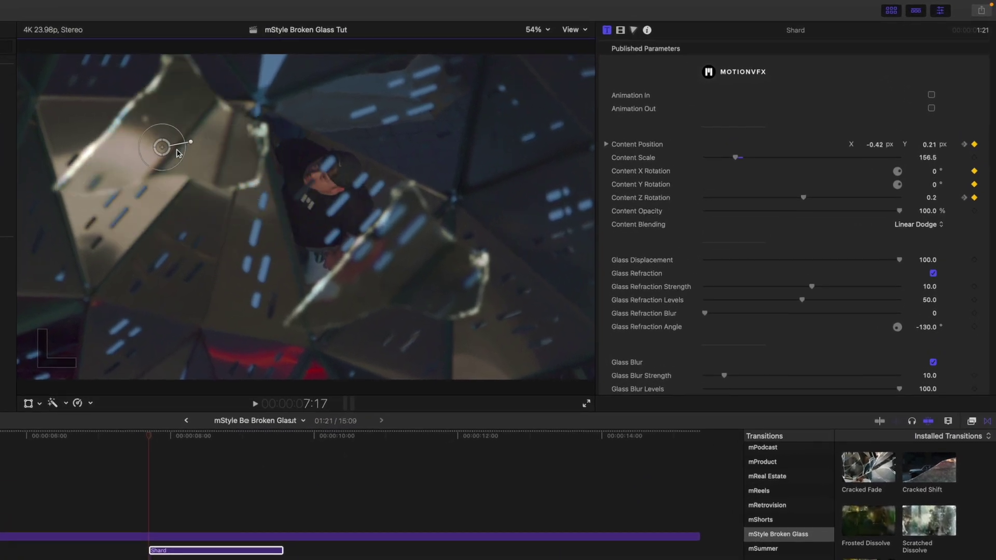
{"action": "left_click_drag", "start_coordinate": [177, 153], "coordinate": [228, 139]}
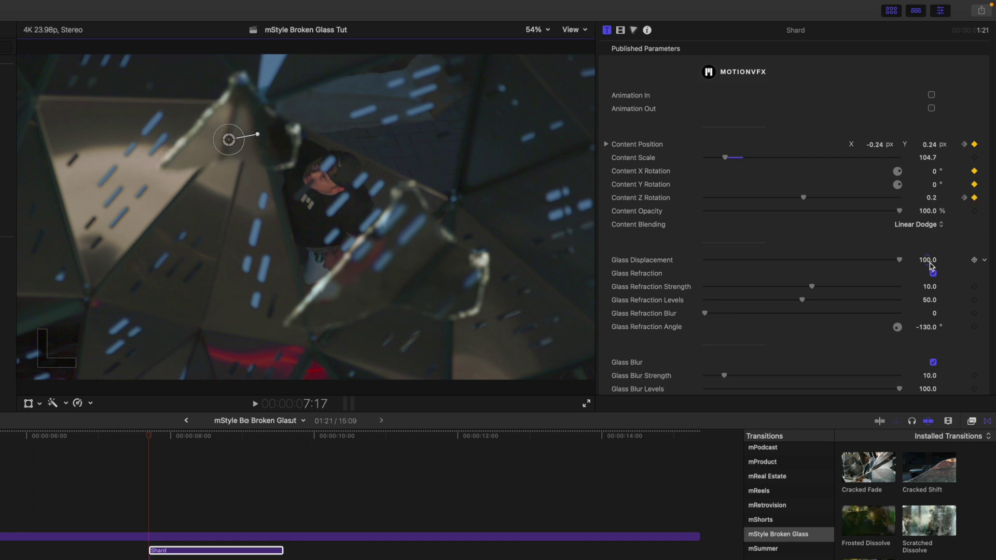
Set the Shard Mode of the upper Shard copy to Texture 01.
{"action": "scroll", "coordinate": [866, 287], "scroll_direction": "down", "scroll_amount": 5}
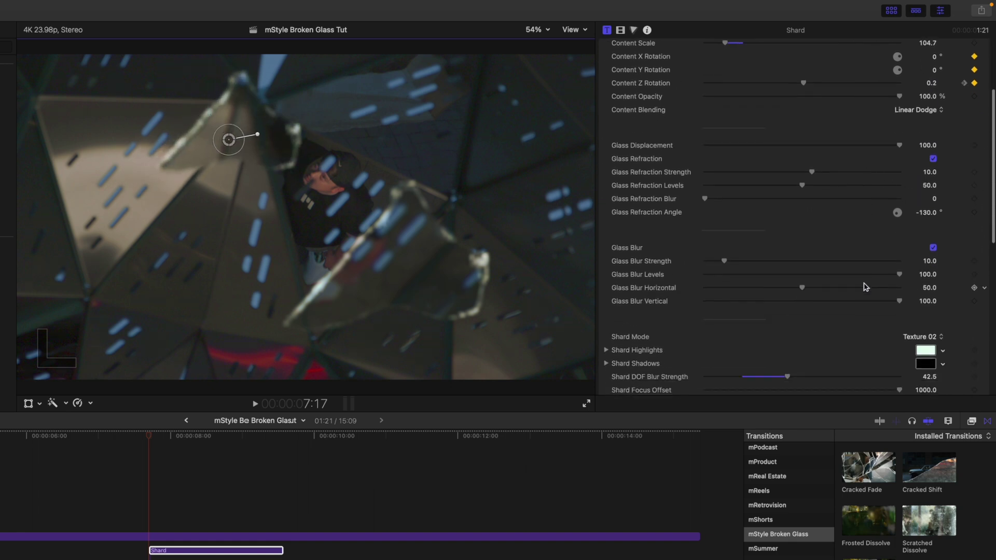
{"action": "left_click", "coordinate": [926, 325]}
{"action": "left_click", "coordinate": [924, 315]}
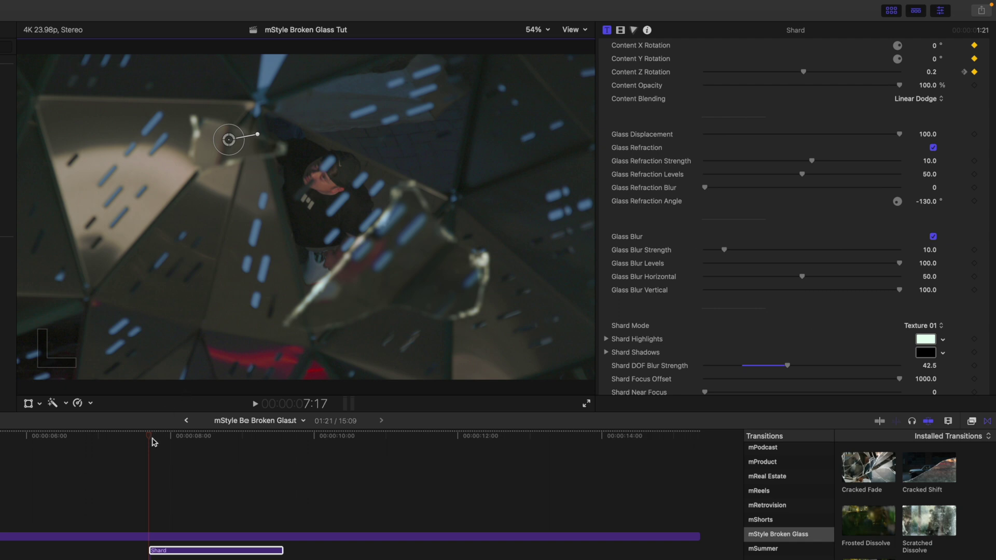
At the third clip's last frame (9:13), move the smaller shard to the upper-left part of the picture to keyframe its end position.
{"action": "key", "text": "Down"}
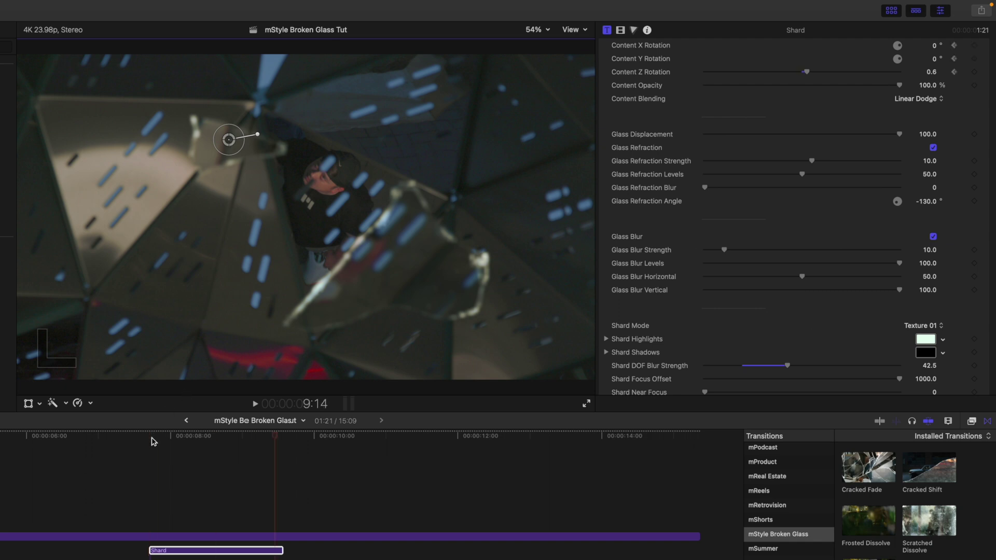
{"action": "key", "text": "Down"}
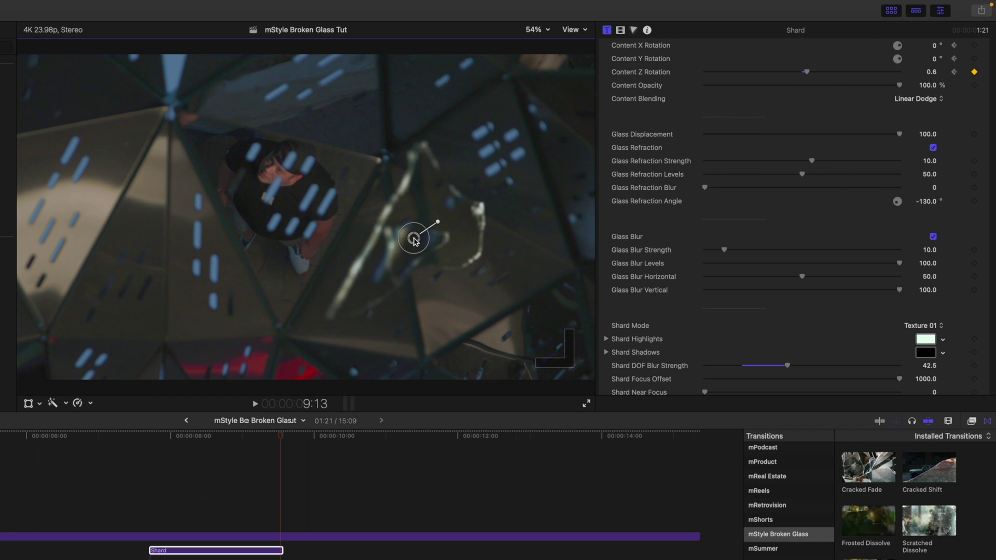
{"action": "left_click_drag", "start_coordinate": [415, 239], "coordinate": [200, 97]}
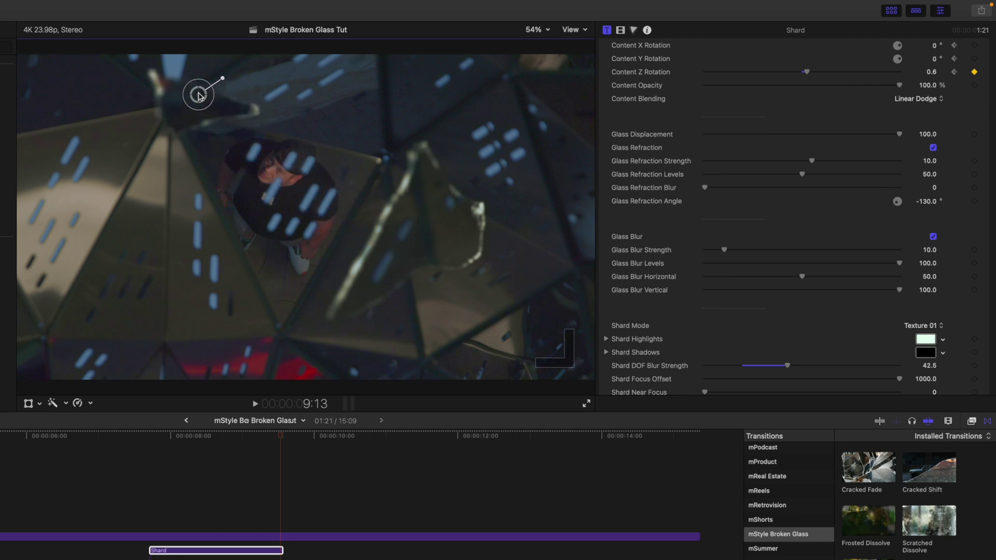
Return to 7:17 and duplicate the smaller Shard onto a third layer directly above it.
{"action": "left_click_drag", "start_coordinate": [282, 439], "coordinate": [158, 446]}
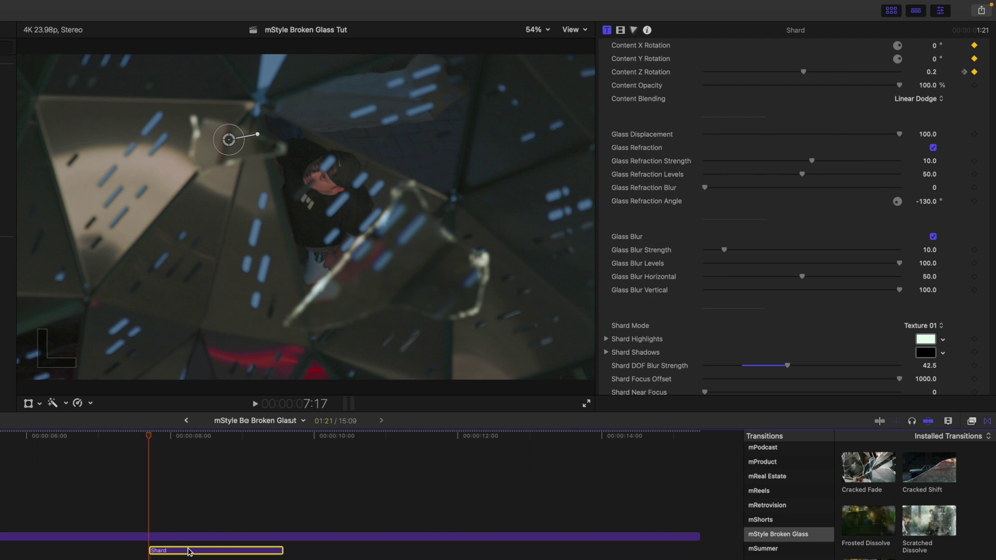
{"action": "left_click_drag", "start_coordinate": [189, 552], "coordinate": [189, 537]}
{"action": "left_click", "coordinate": [162, 540]}
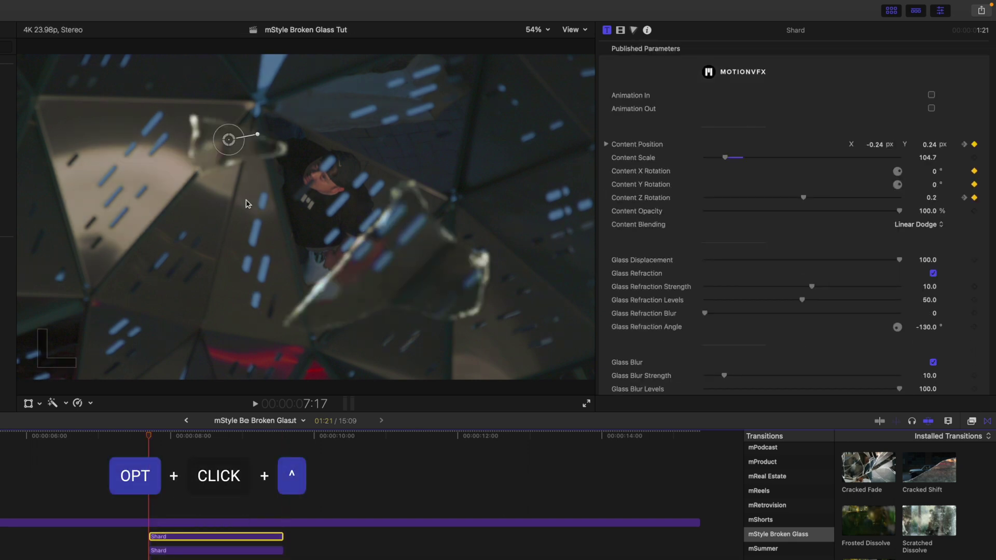
Move the topmost Shard copy to the lower-left part of the picture at 7:17 and set its Shard Mode to Texture 06.
{"action": "left_click_drag", "start_coordinate": [229, 149], "coordinate": [189, 285]}
{"action": "scroll", "coordinate": [806, 280], "scroll_direction": "down", "scroll_amount": 5}
{"action": "left_click", "coordinate": [916, 328]}
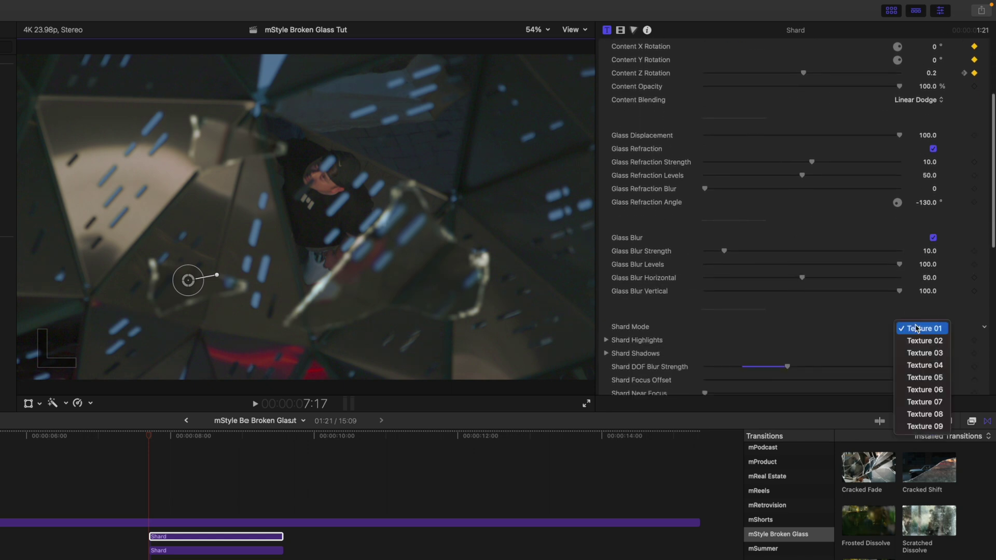
{"action": "left_click", "coordinate": [936, 377]}
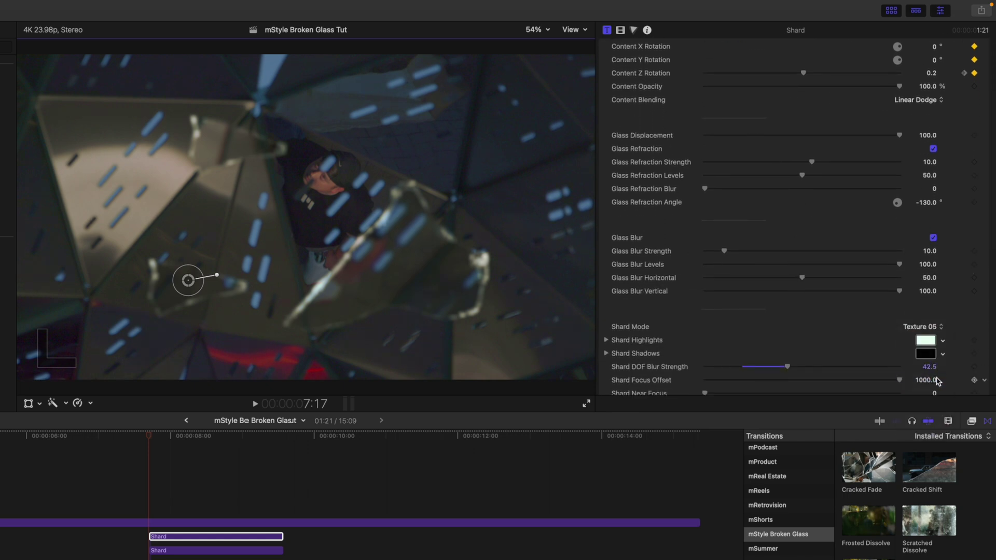
{"action": "left_click", "coordinate": [926, 330]}
{"action": "left_click", "coordinate": [925, 338]}
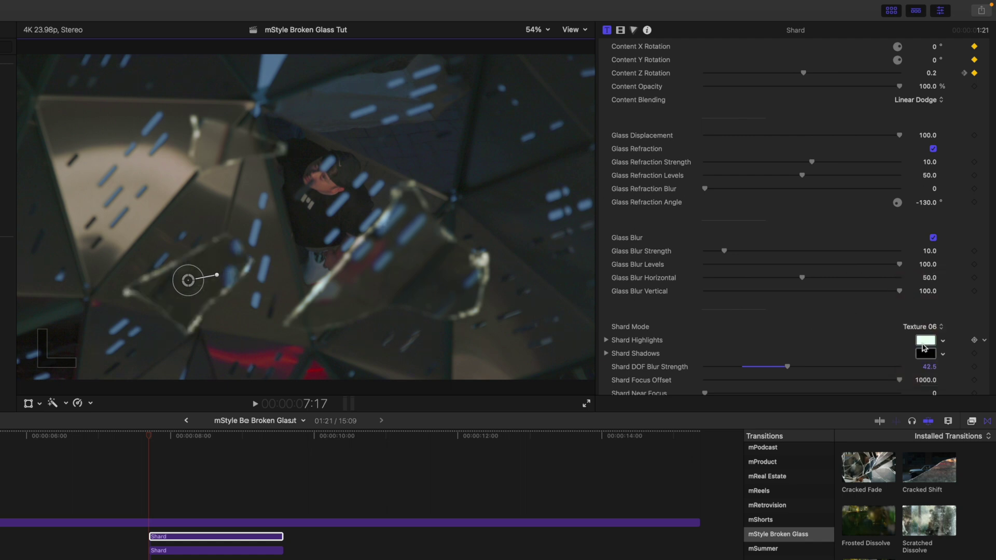
{"action": "left_click_drag", "start_coordinate": [190, 281], "coordinate": [166, 279]}
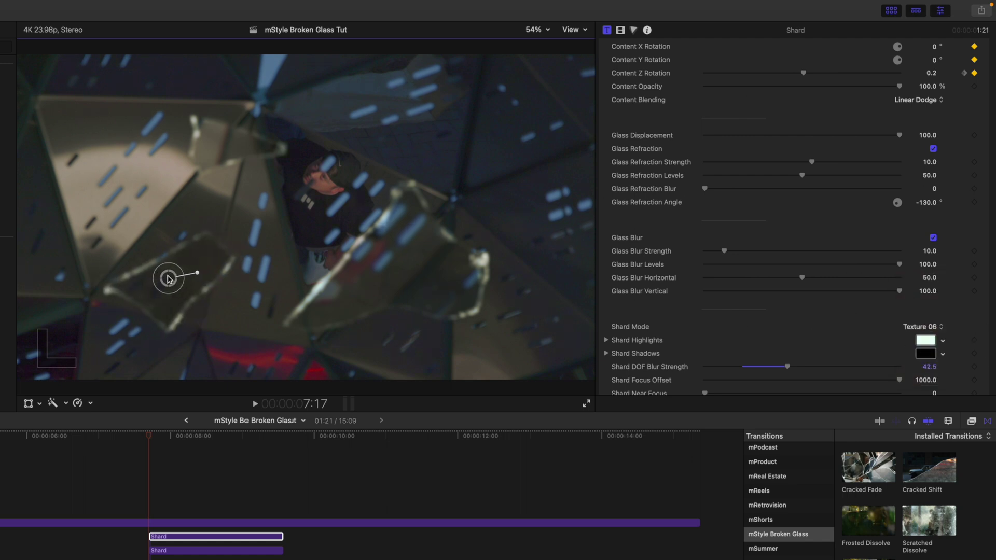
At 9:13, move the topmost shard down to the picture's lower-left area to keyframe its end position, and play the clip from 7:17.
{"action": "key", "text": "space"}
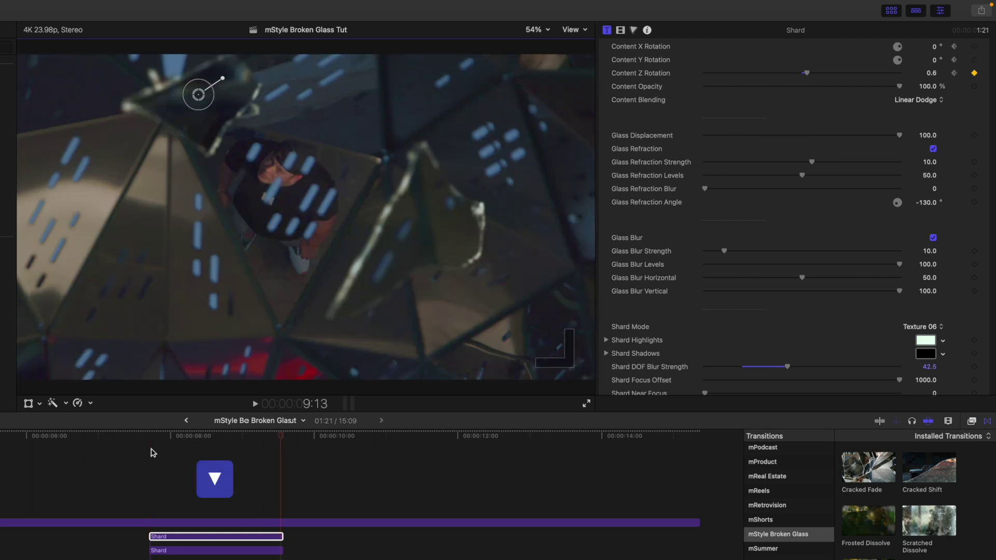
{"action": "left_click_drag", "start_coordinate": [200, 98], "coordinate": [116, 296]}
{"action": "left_click_drag", "start_coordinate": [289, 430], "coordinate": [149, 437]}
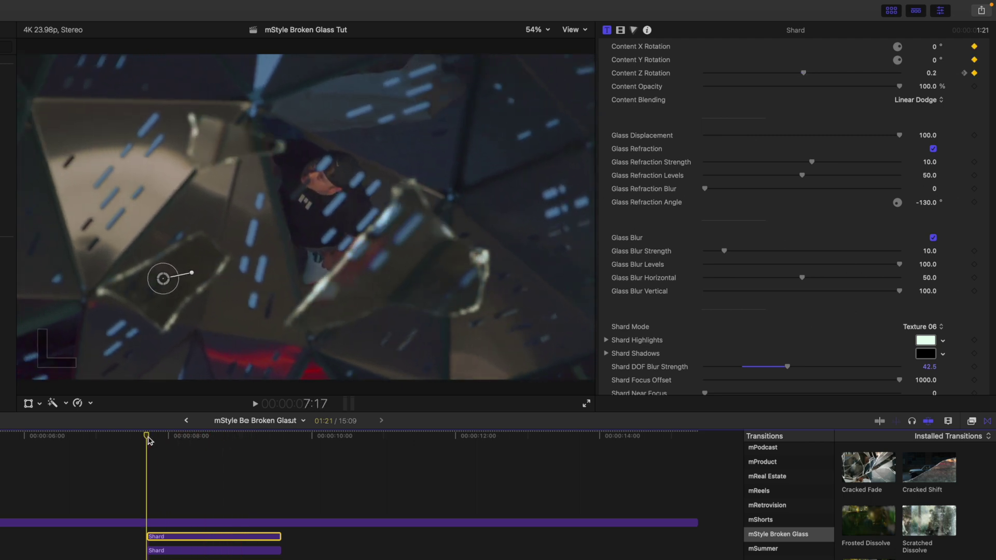
{"action": "key", "text": "space"}
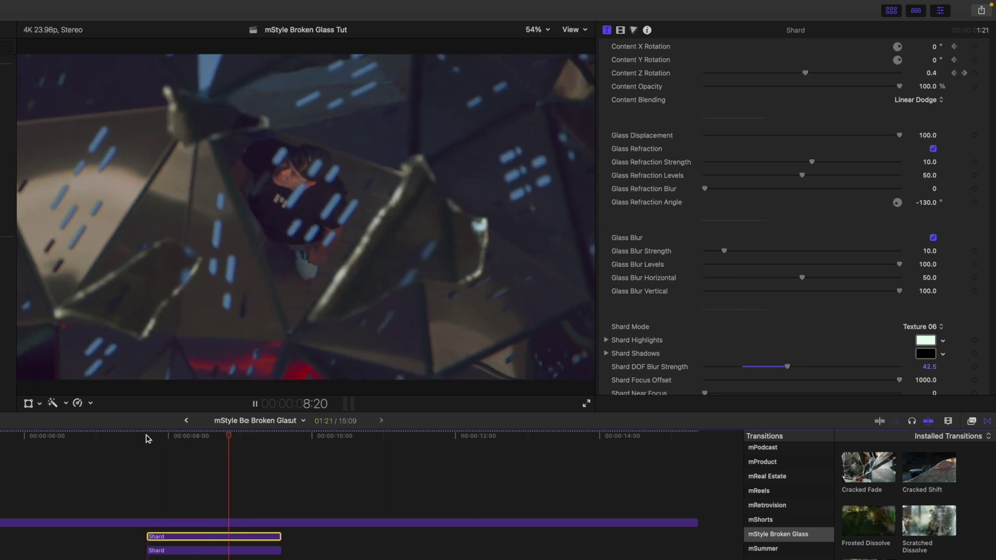
{"action": "key", "text": "space"}
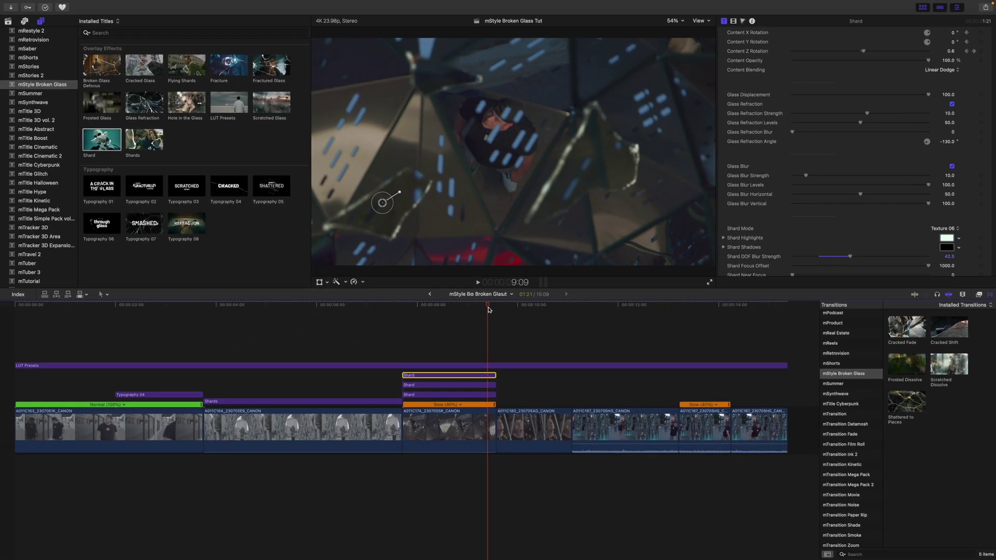
Add the Glass Refraction overlay at the fourth clip's start (9:14), beneath the LUT Presets layer.
{"action": "left_click", "coordinate": [276, 440]}
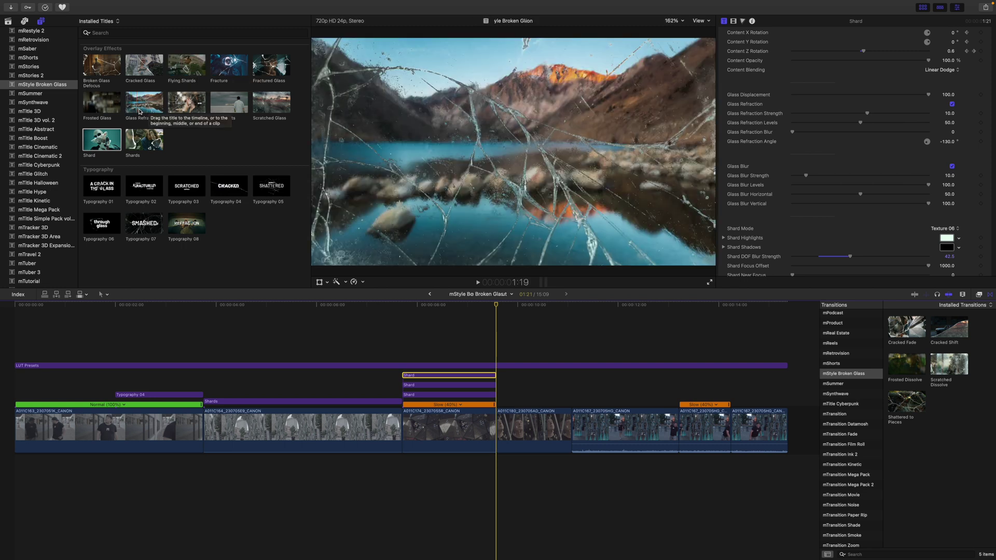
{"action": "left_click_drag", "start_coordinate": [140, 108], "coordinate": [500, 380]}
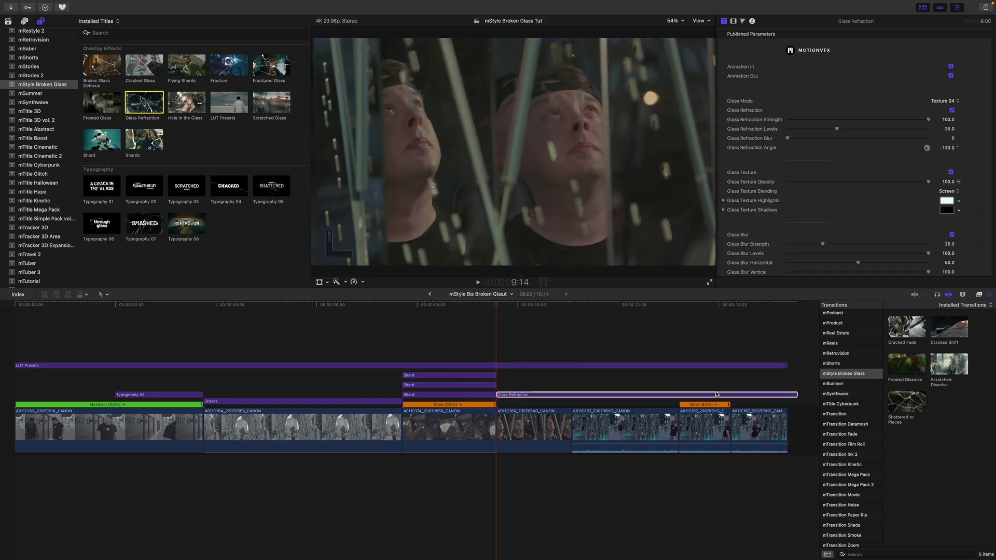
Trim the Glass Refraction overlay to end with the fourth clip and turn off its Animation Out.
{"action": "left_click_drag", "start_coordinate": [796, 395], "coordinate": [571, 399]}
{"action": "left_click", "coordinate": [496, 306]}
{"action": "left_click_drag", "start_coordinate": [501, 307], "coordinate": [531, 311]}
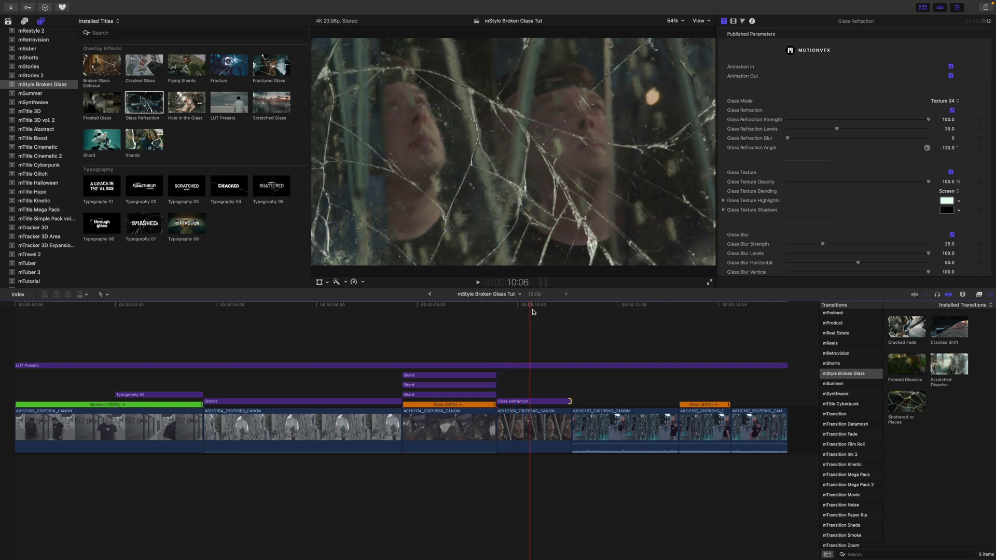
{"action": "left_click", "coordinate": [531, 402]}
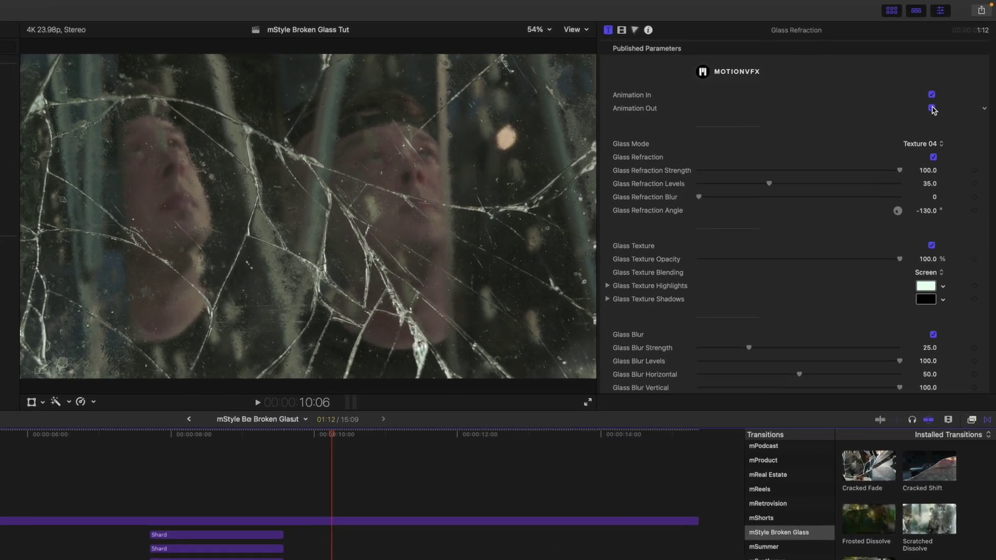
{"action": "left_click", "coordinate": [932, 108]}
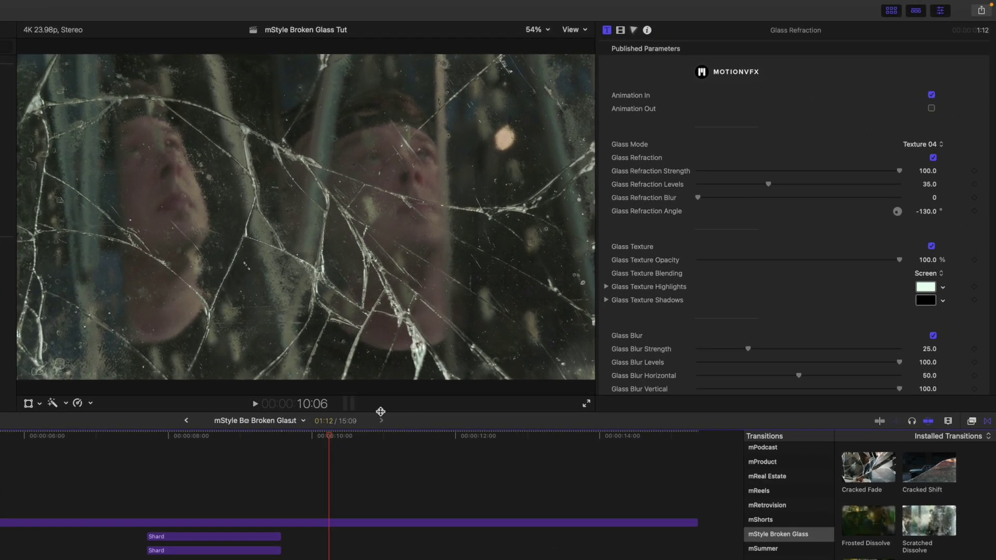
{"action": "left_click_drag", "start_coordinate": [332, 439], "coordinate": [318, 440]}
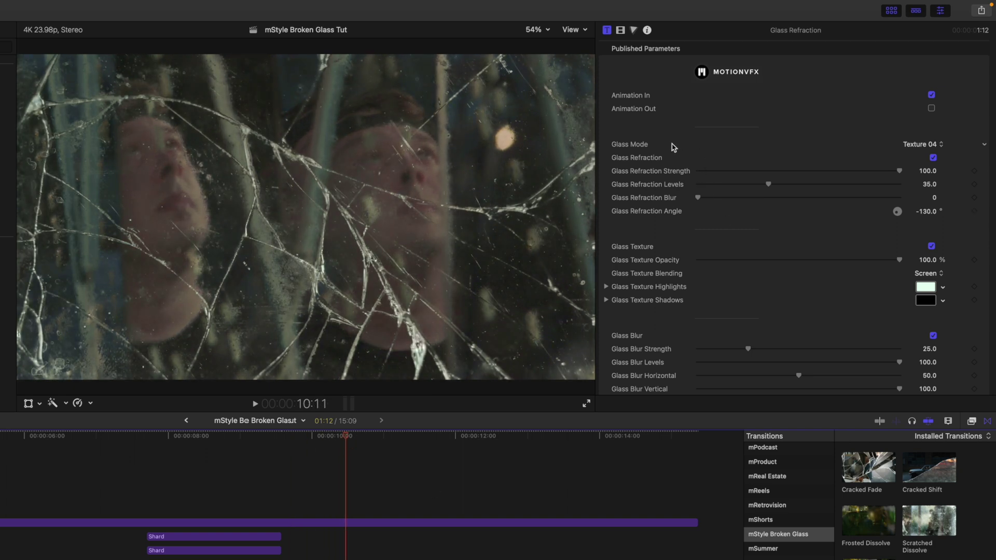
Cycle the Glass Refraction's Glass Mode from Texture 01 upward and settle on Texture 05.
{"action": "left_click", "coordinate": [921, 146]}
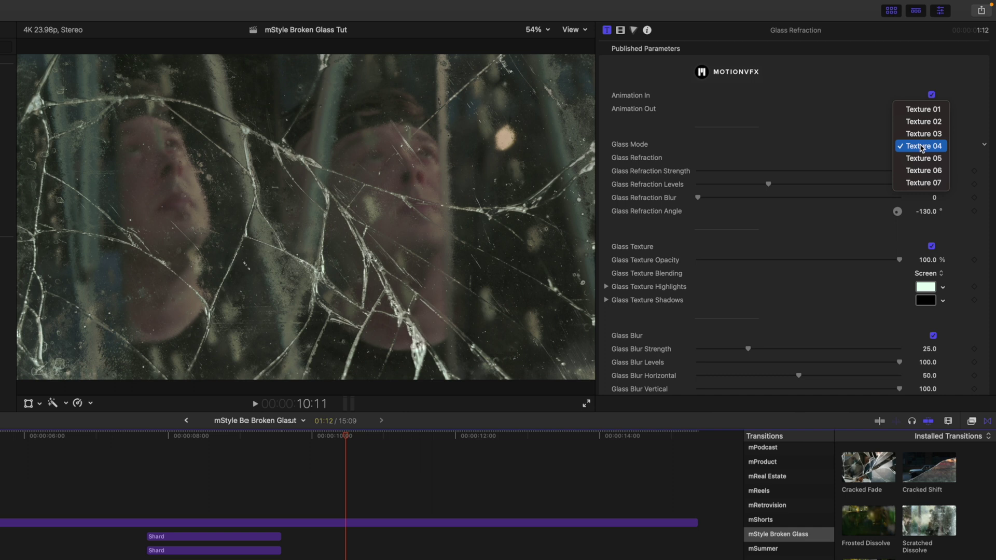
{"action": "left_click", "coordinate": [921, 110]}
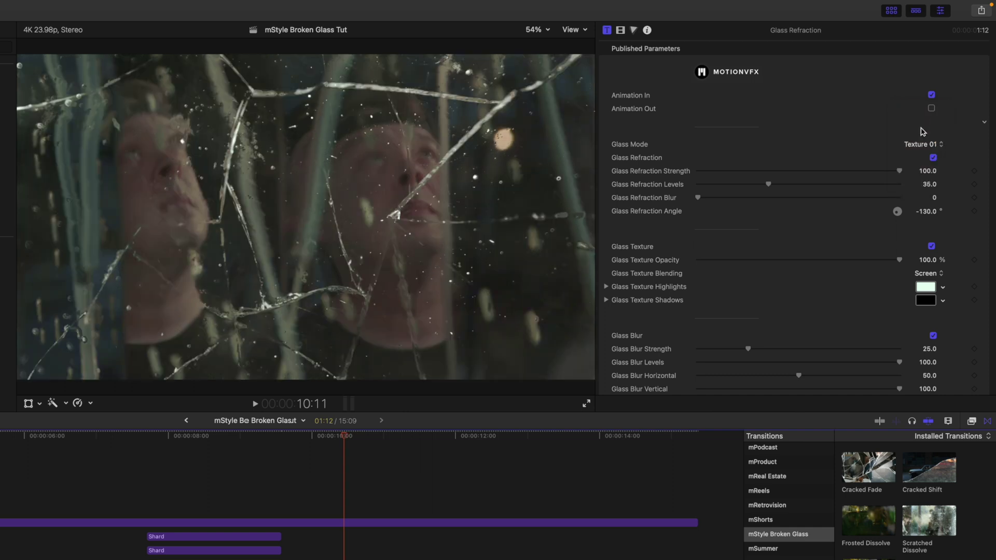
{"action": "left_click", "coordinate": [926, 148]}
{"action": "left_click", "coordinate": [927, 158]}
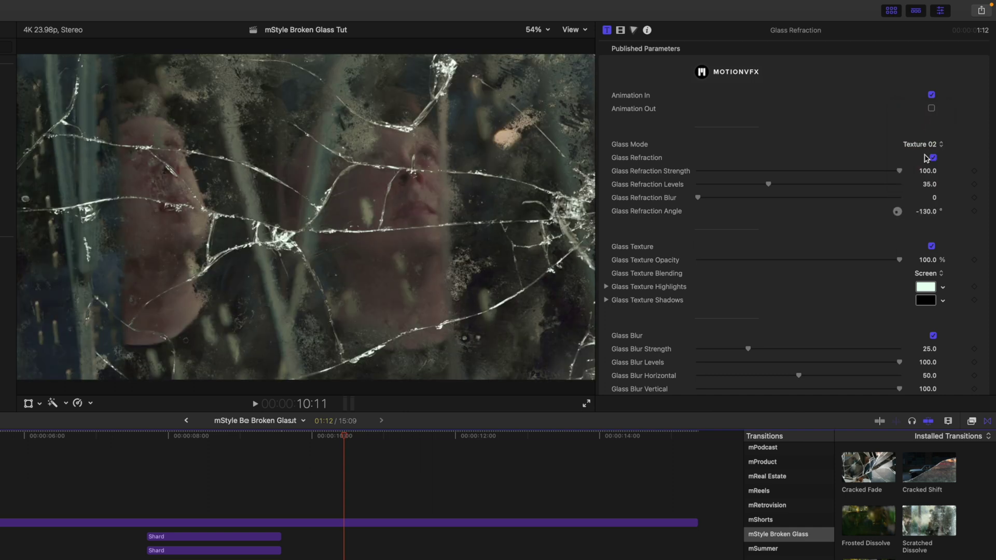
{"action": "left_click", "coordinate": [927, 147]}
{"action": "left_click", "coordinate": [927, 157]}
{"action": "left_click", "coordinate": [927, 150]}
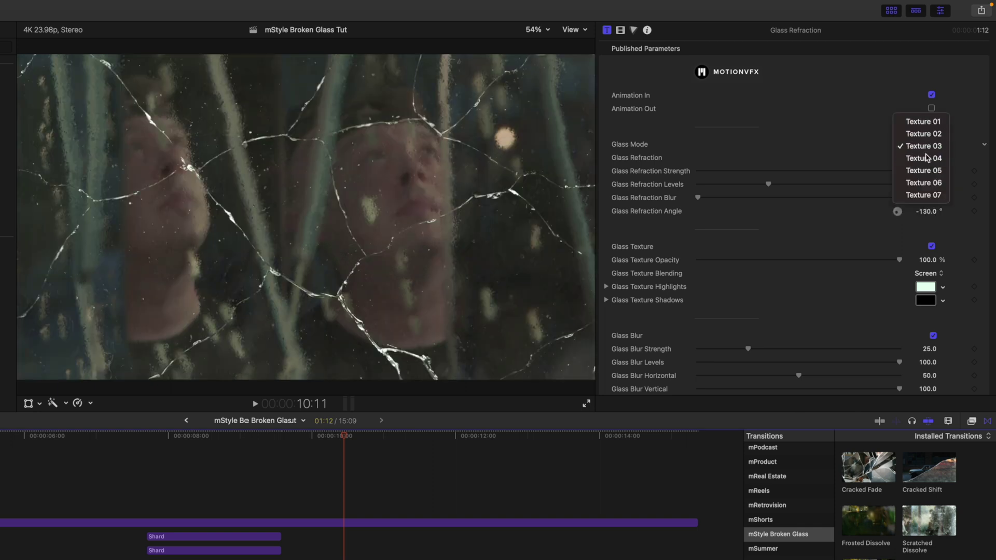
{"action": "left_click", "coordinate": [927, 157]}
{"action": "left_click", "coordinate": [927, 150]}
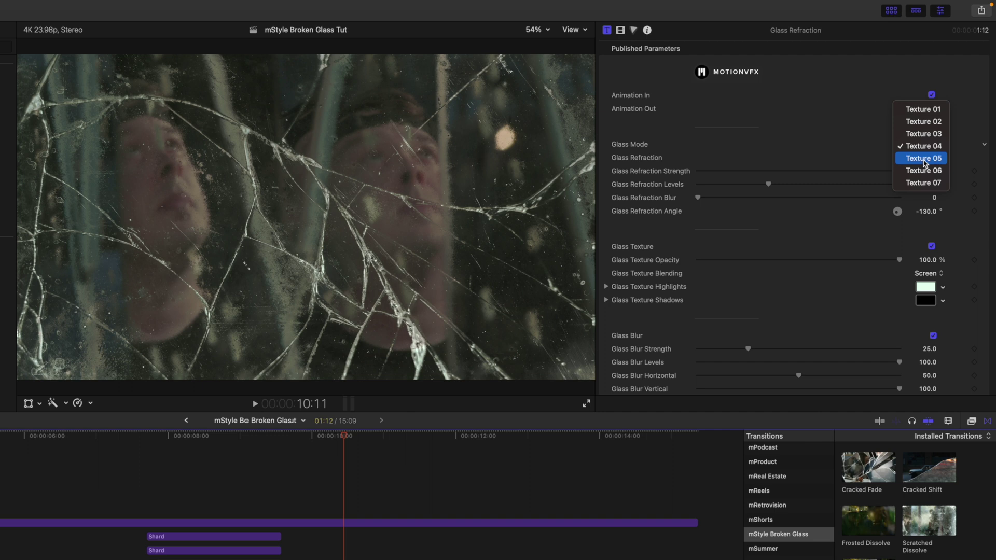
{"action": "left_click", "coordinate": [926, 162]}
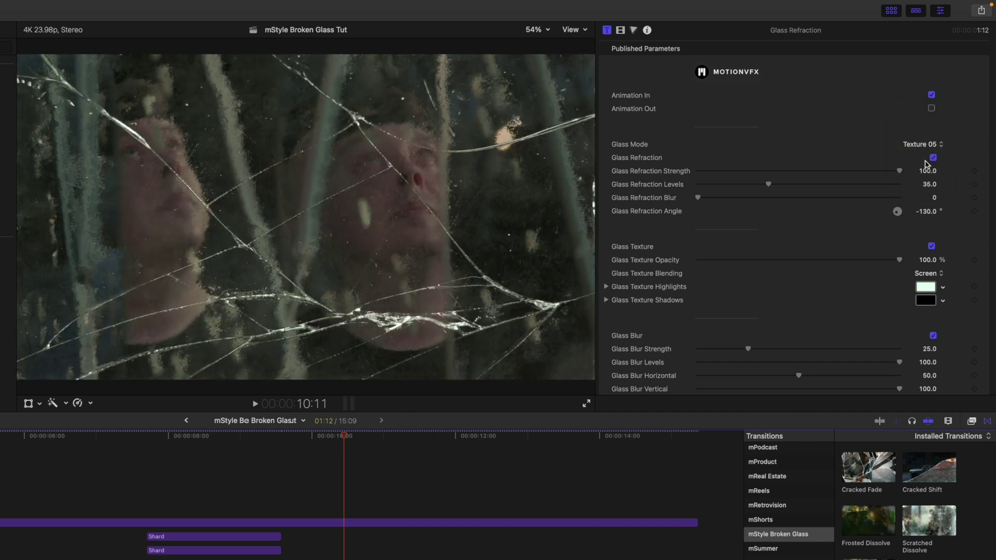
Set Glass Refraction Levels to 24.97 and Glass Refraction Angle to -243.6°.
{"action": "left_click", "coordinate": [933, 158]}
{"action": "left_click", "coordinate": [933, 158]}
{"action": "left_click_drag", "start_coordinate": [900, 171], "coordinate": [691, 203]}
{"action": "key", "text": "super+z"}
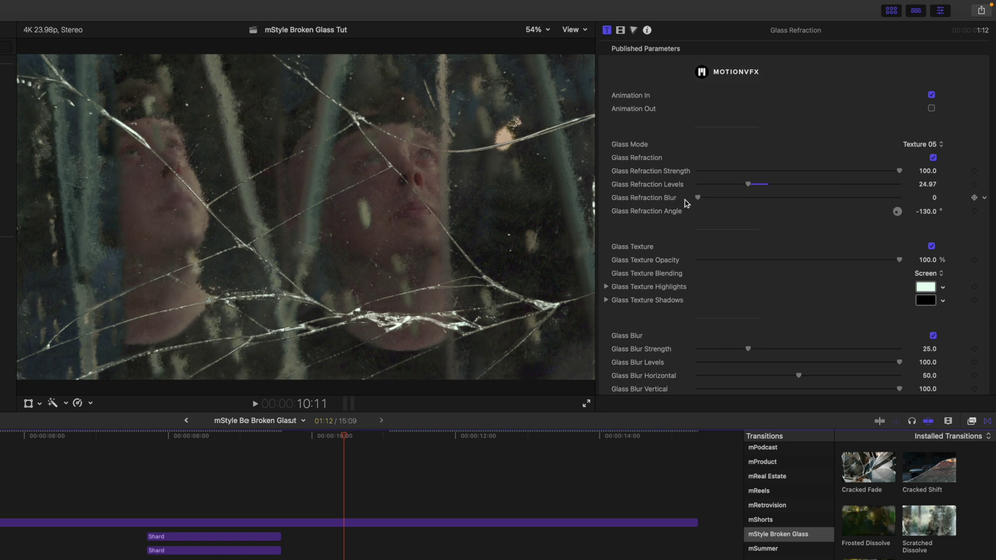
{"action": "scroll", "coordinate": [686, 203], "scroll_direction": "down", "scroll_amount": 2}
{"action": "left_click_drag", "start_coordinate": [929, 187], "coordinate": [926, 188]}
{"action": "scroll", "coordinate": [951, 214], "scroll_direction": "down", "scroll_amount": 2}
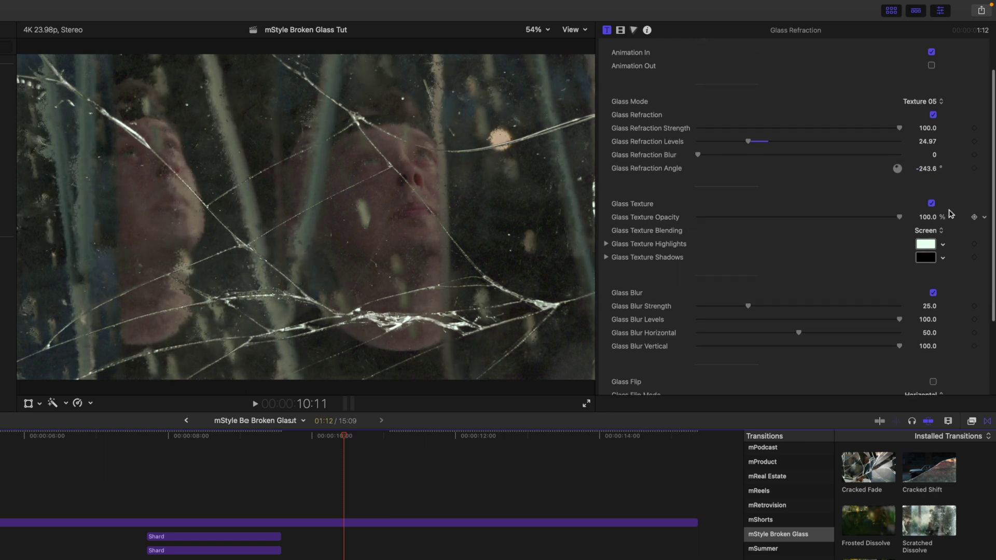
Switch the Glass Texture off and back on and test its opacity, returning it to 100%.
{"action": "left_click", "coordinate": [932, 204]}
{"action": "left_click", "coordinate": [932, 203]}
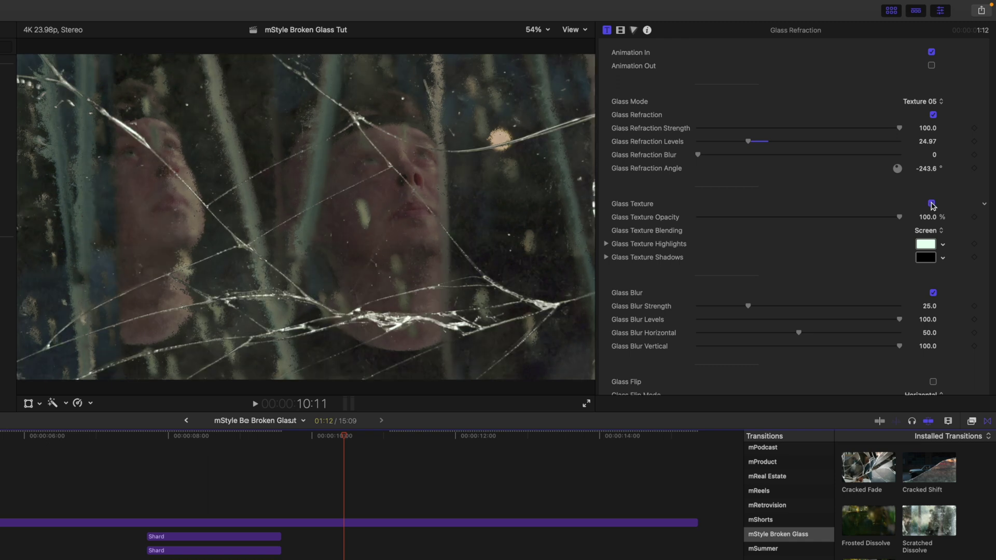
{"action": "left_click_drag", "start_coordinate": [900, 217], "coordinate": [939, 223]}
Darken the Glass Texture Highlights colour to a medium grey-green, about halfway along the brightness range.
{"action": "scroll", "coordinate": [794, 223], "scroll_direction": "down", "scroll_amount": 2}
{"action": "left_click", "coordinate": [926, 223]}
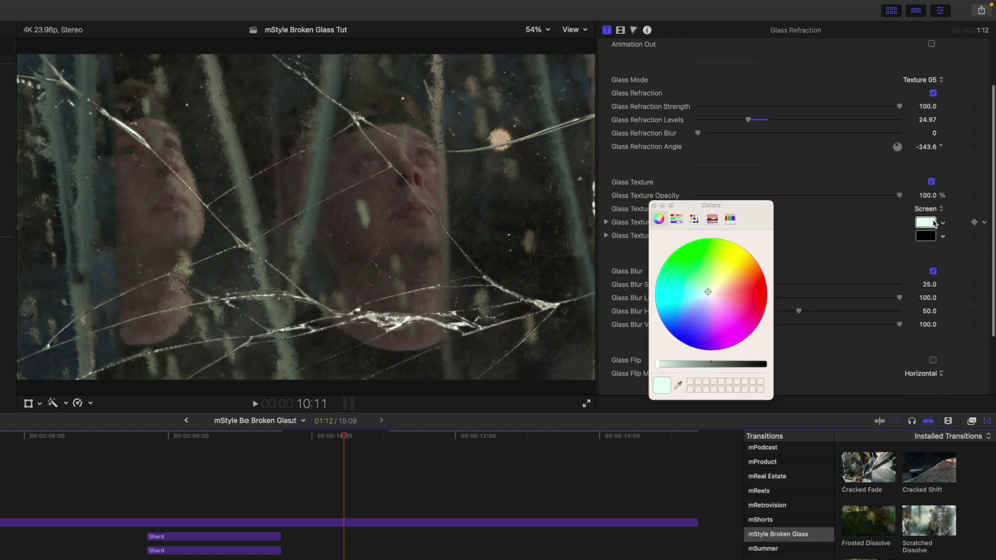
{"action": "mouse_move", "coordinate": [671, 363]}
{"action": "left_mouse_down"}
{"action": "mouse_move", "coordinate": [704, 363]}
{"action": "mouse_move", "coordinate": [662, 363]}
{"action": "left_mouse_up"}
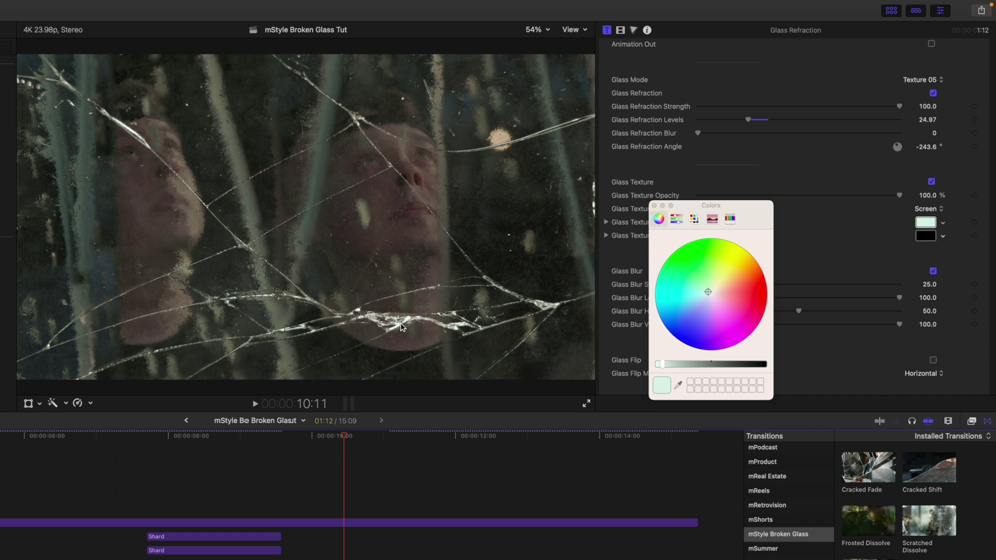
{"action": "left_click_drag", "start_coordinate": [663, 367], "coordinate": [711, 367]}
{"action": "left_click_drag", "start_coordinate": [703, 211], "coordinate": [769, 194]}
{"action": "left_click_drag", "start_coordinate": [777, 347], "coordinate": [776, 349]}
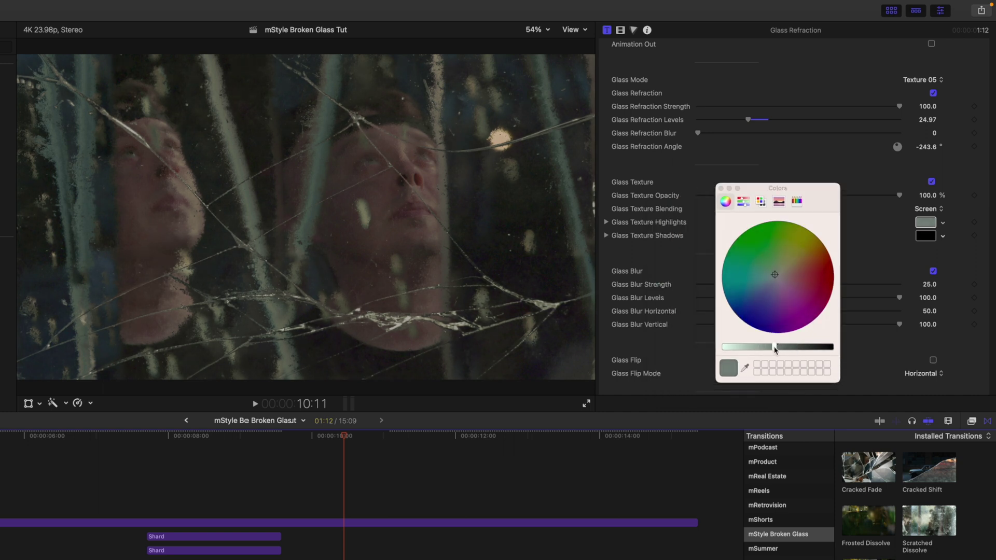
{"action": "left_click", "coordinate": [721, 189]}
Set the overlay's Glass Blur Strength to 27.18.
{"action": "scroll", "coordinate": [710, 232], "scroll_direction": "down", "scroll_amount": 2}
{"action": "scroll", "coordinate": [710, 233], "scroll_direction": "down", "scroll_amount": 2}
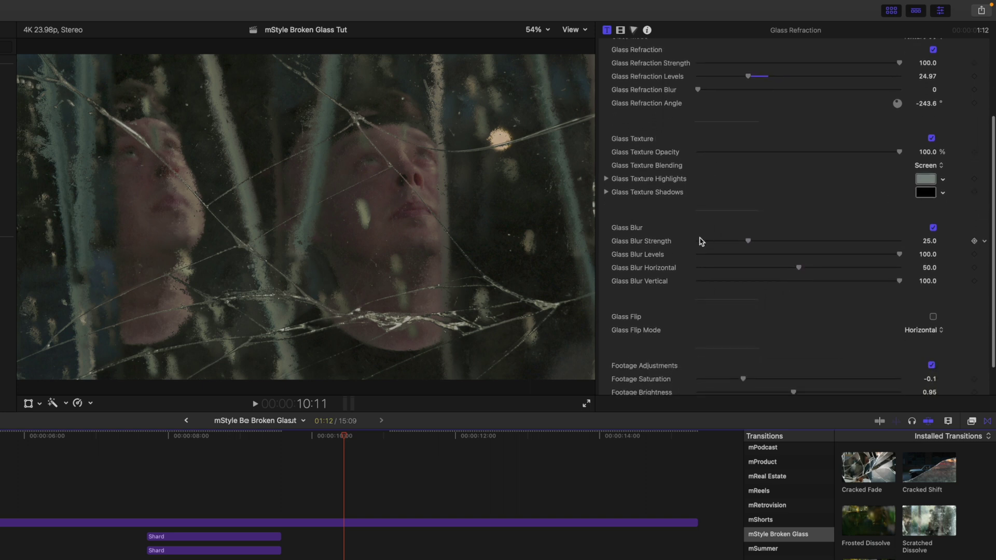
{"action": "scroll", "coordinate": [707, 240], "scroll_direction": "down", "scroll_amount": 2}
{"action": "mouse_move", "coordinate": [751, 214]}
{"action": "left_mouse_down"}
{"action": "mouse_move", "coordinate": [810, 217]}
{"action": "mouse_move", "coordinate": [737, 214]}
{"action": "mouse_move", "coordinate": [824, 221]}
{"action": "mouse_move", "coordinate": [756, 220]}
{"action": "left_mouse_up"}
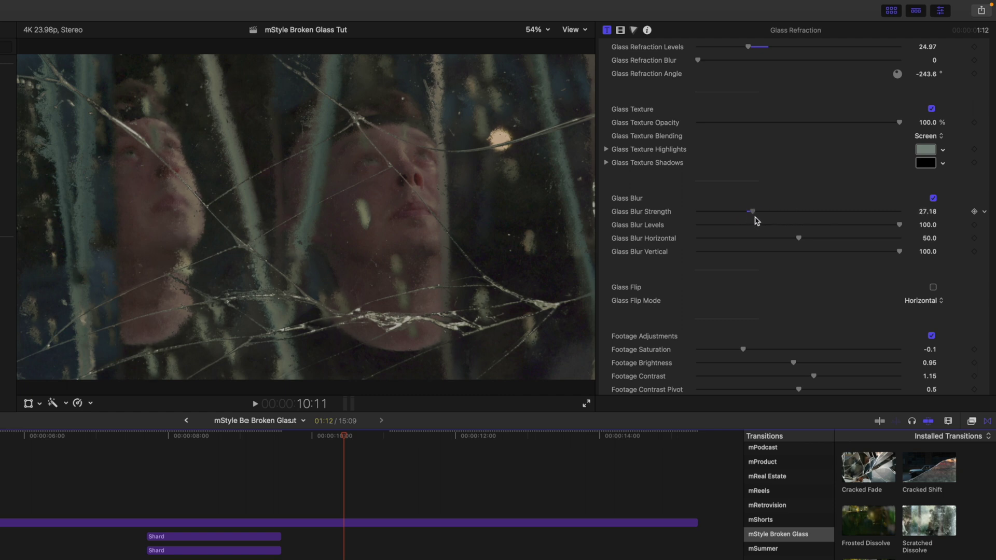
Test Glass Flip in its different modes and toggle Footage Adjustments, leaving the flip off and the adjustments on.
{"action": "scroll", "coordinate": [634, 292], "scroll_direction": "down", "scroll_amount": 1}
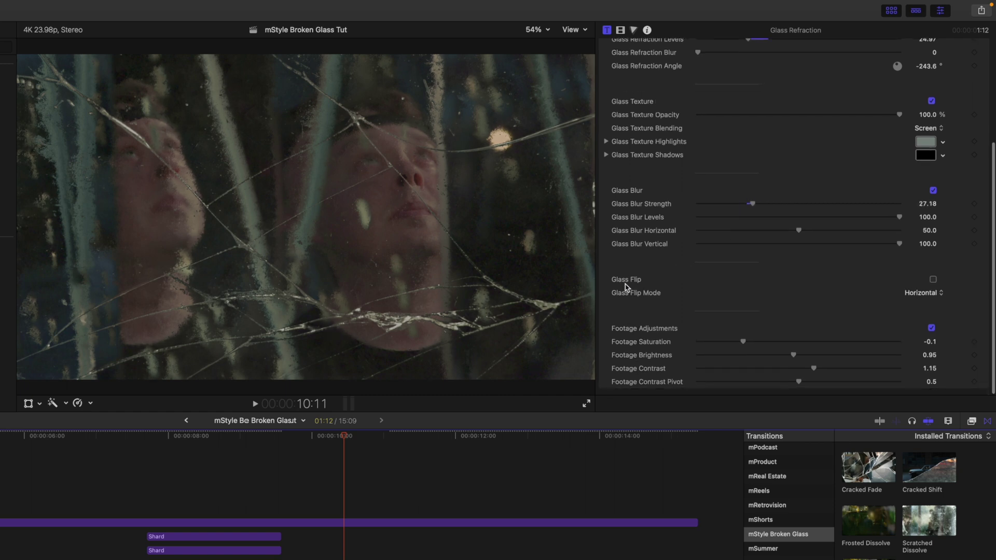
{"action": "left_click", "coordinate": [933, 280]}
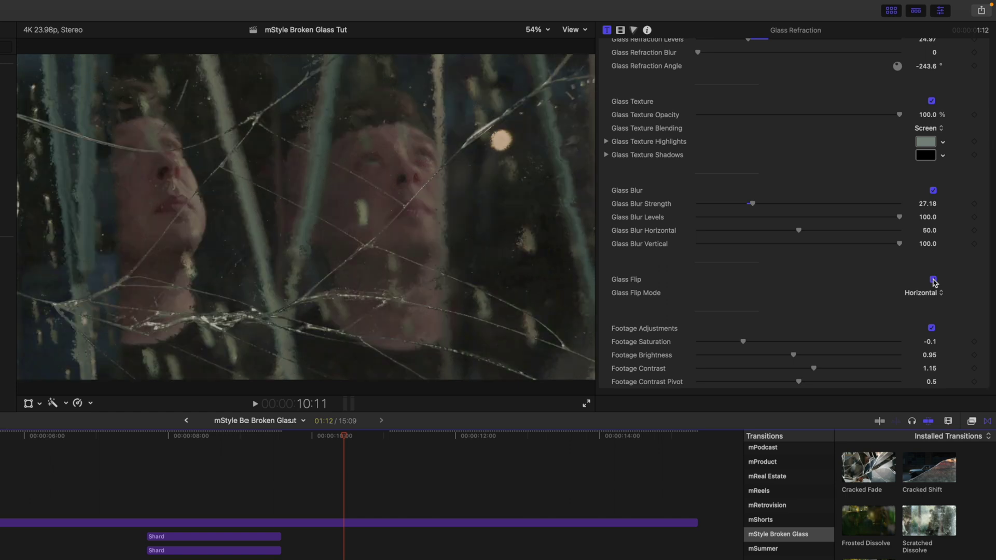
{"action": "left_click", "coordinate": [934, 281]}
{"action": "left_click", "coordinate": [932, 293]}
{"action": "left_click", "coordinate": [937, 269]}
{"action": "left_click", "coordinate": [933, 280]}
{"action": "left_click", "coordinate": [932, 293]}
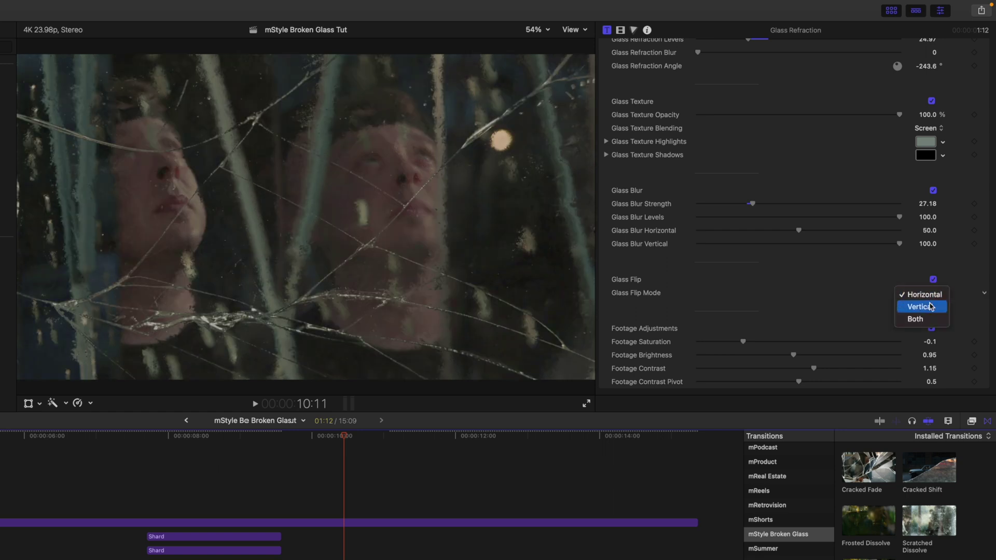
{"action": "left_click", "coordinate": [931, 305]}
{"action": "left_click", "coordinate": [931, 293]}
{"action": "left_click", "coordinate": [931, 305]}
{"action": "left_click", "coordinate": [931, 293]}
{"action": "left_click", "coordinate": [937, 270]}
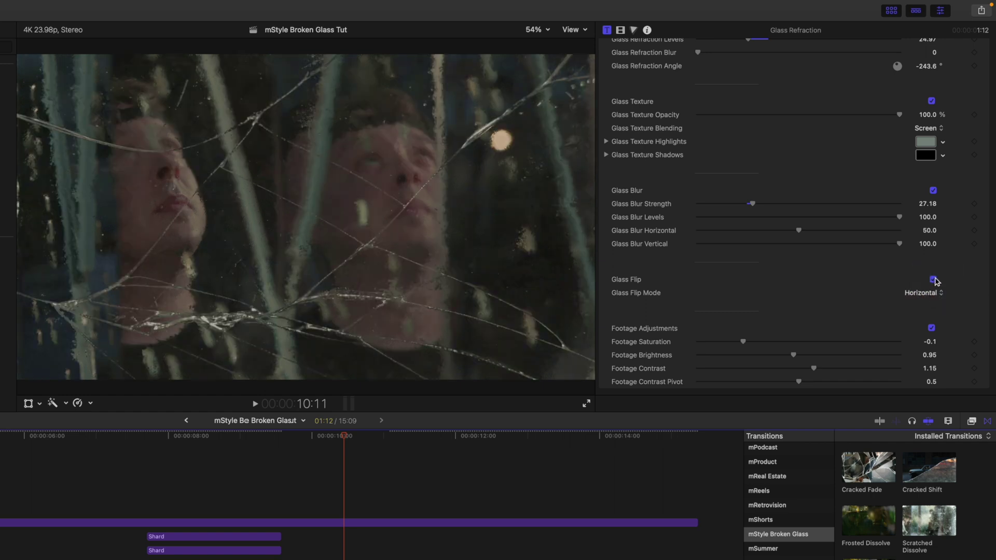
{"action": "left_click", "coordinate": [933, 279]}
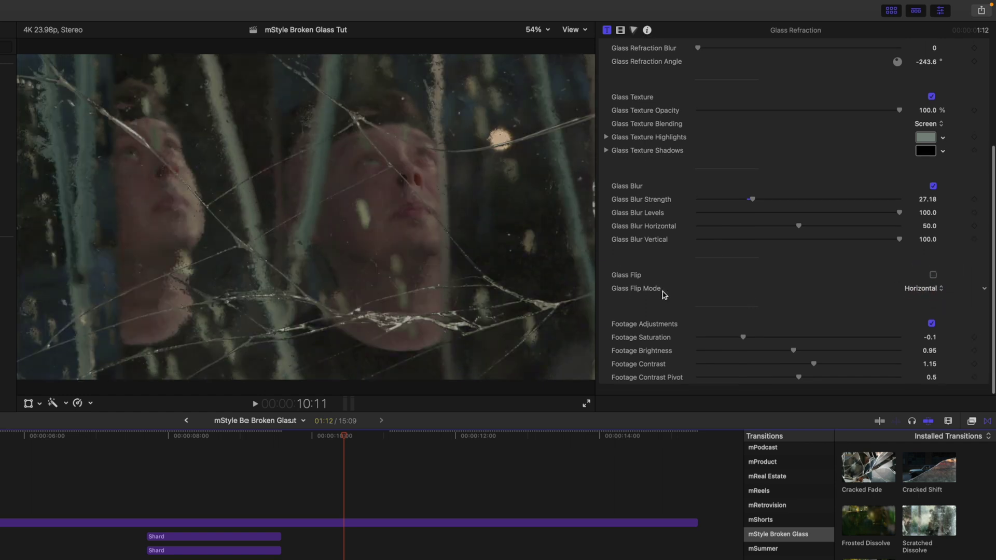
{"action": "left_click", "coordinate": [931, 328]}
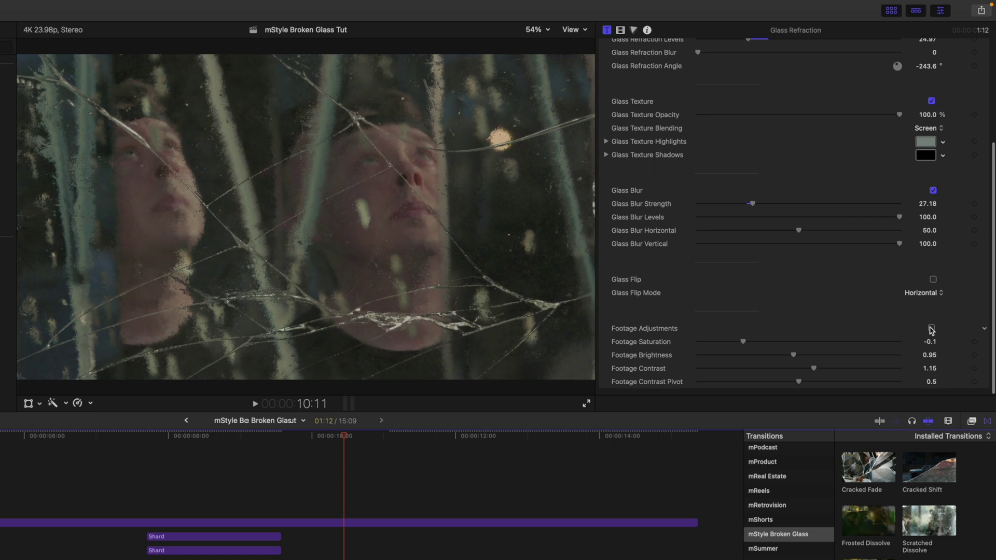
{"action": "left_click", "coordinate": [931, 328]}
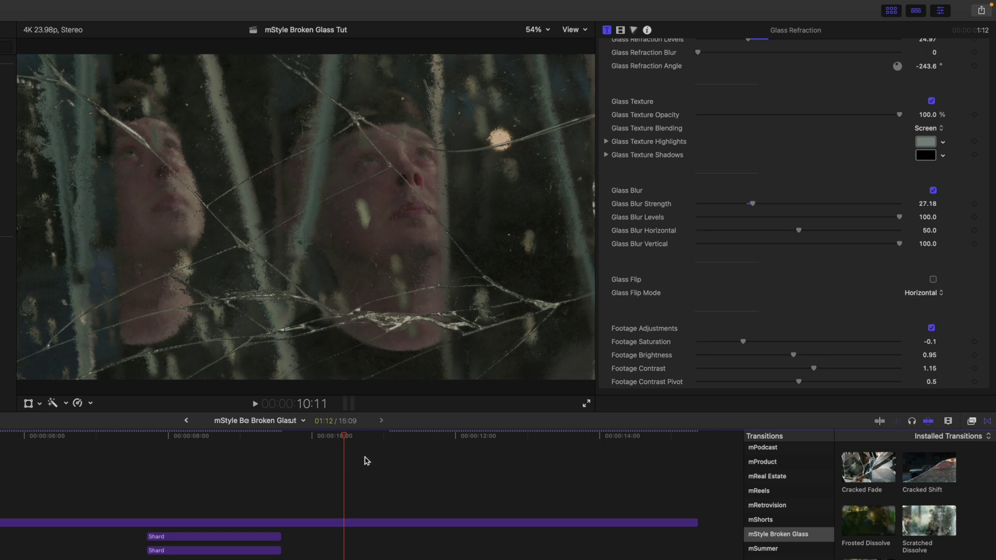
Add the Cracked Fade transition at the cut between the fourth and fifth clips (11:02) and scrub through it.
{"action": "scroll", "coordinate": [365, 461], "scroll_direction": "right", "scroll_amount": 3}
{"action": "left_click", "coordinate": [332, 438]}
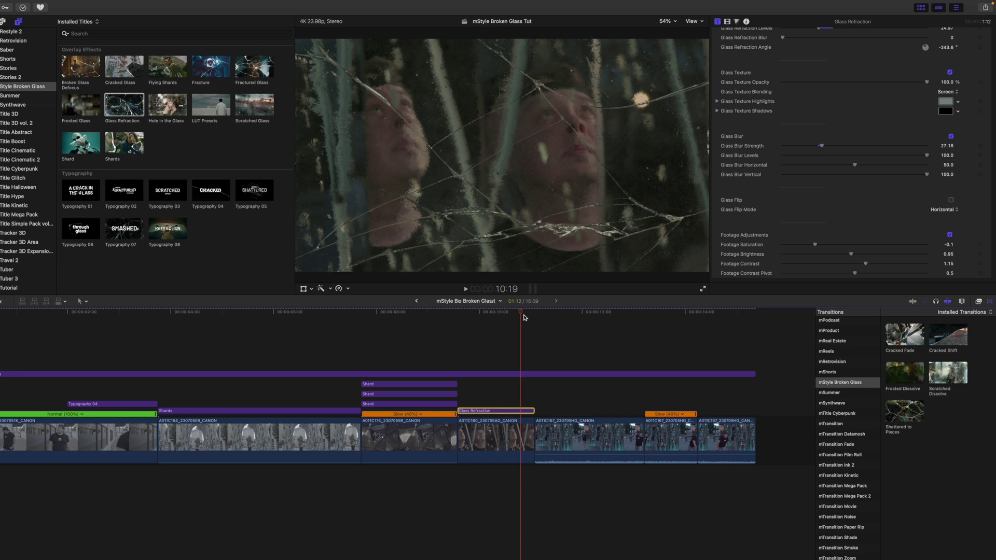
{"action": "left_click", "coordinate": [545, 318]}
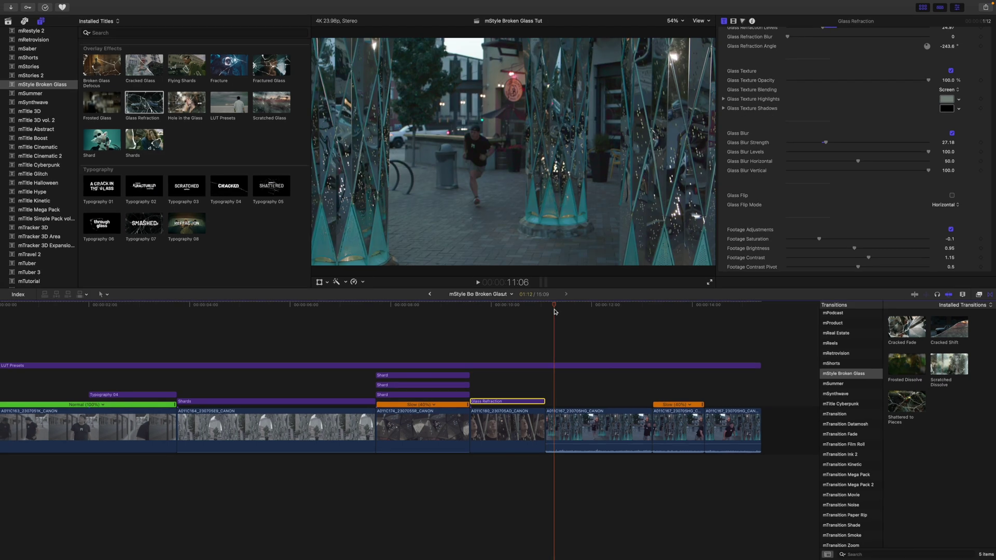
{"action": "left_click", "coordinate": [547, 311]}
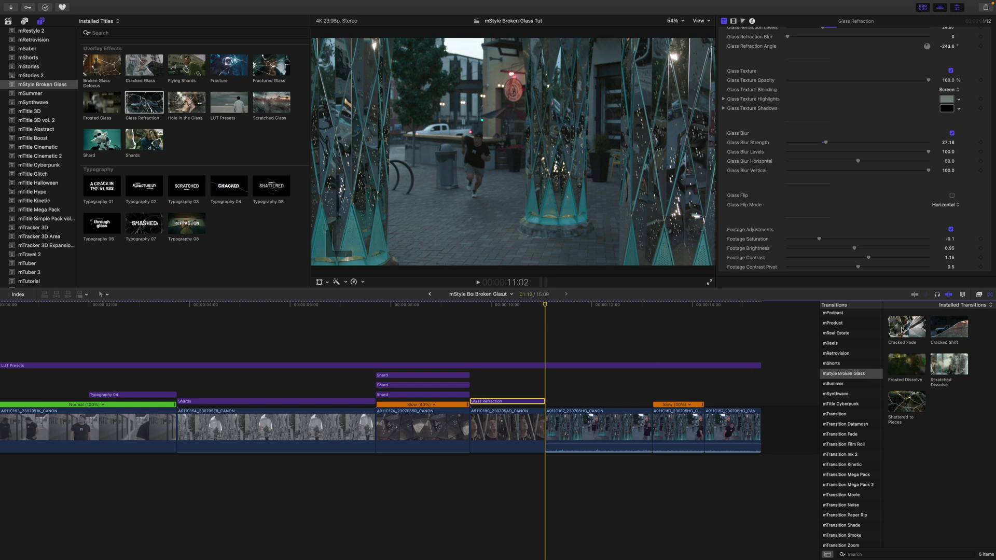
{"action": "left_click_drag", "start_coordinate": [903, 329], "coordinate": [538, 435]}
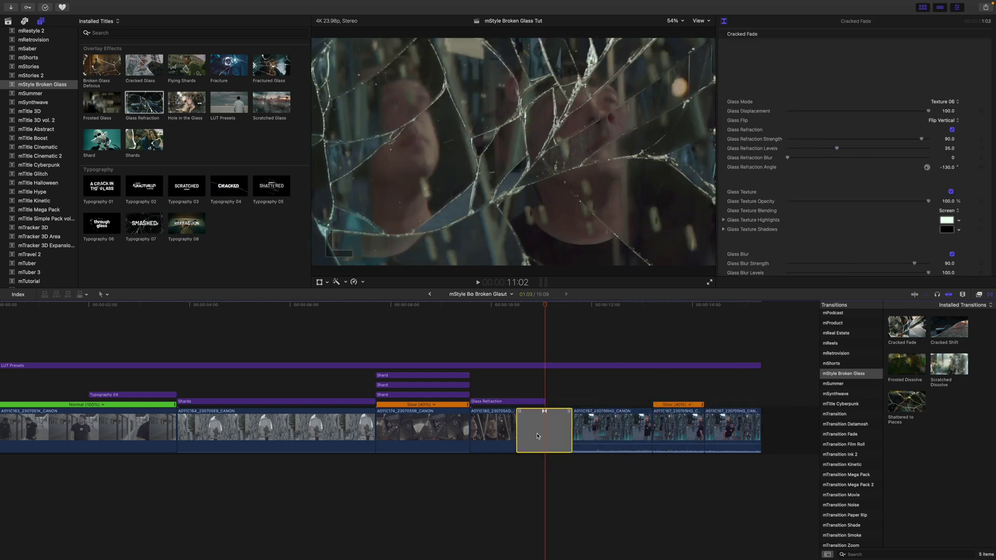
{"action": "left_click", "coordinate": [554, 311]}
{"action": "mouse_move", "coordinate": [554, 311]}
{"action": "left_mouse_down"}
{"action": "mouse_move", "coordinate": [570, 311]}
{"action": "mouse_move", "coordinate": [536, 315]}
{"action": "left_mouse_up"}
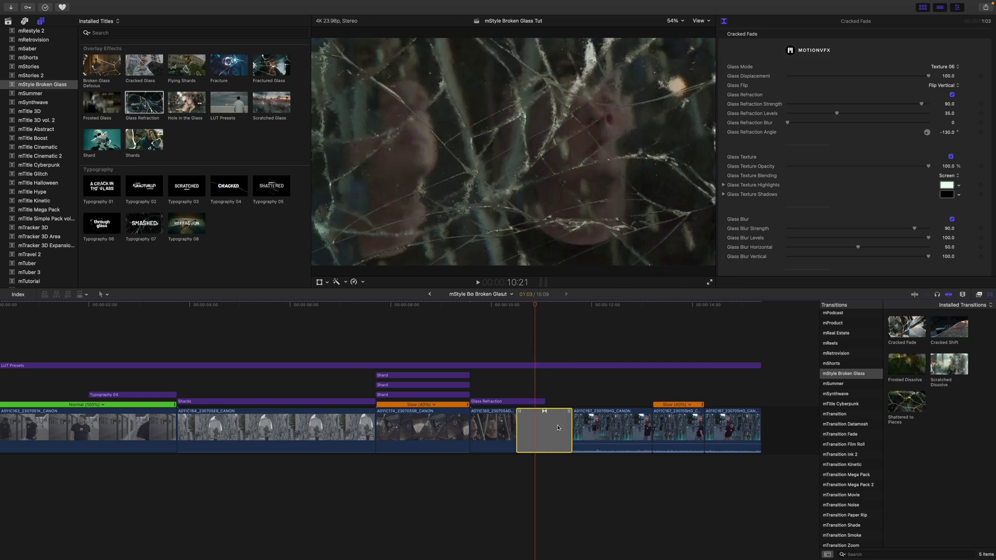
At 11:02, set the Cracked Fade's Glass Mode to Texture 04, keep Glass Displacement at 100 and review the remaining parameters.
{"action": "left_click_drag", "start_coordinate": [537, 306], "coordinate": [545, 306]}
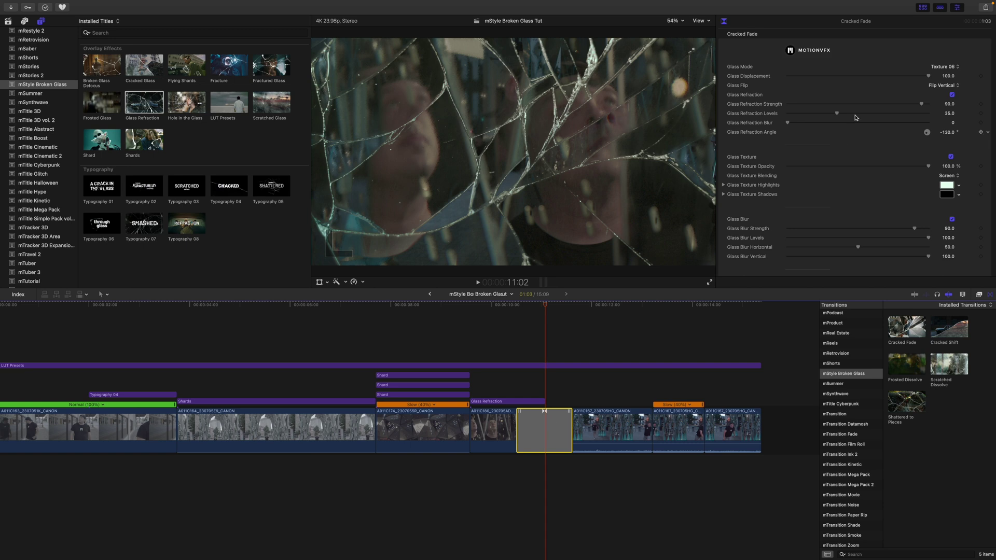
{"action": "left_click", "coordinate": [956, 69]}
{"action": "left_click", "coordinate": [949, 60]}
{"action": "left_click", "coordinate": [947, 68]}
{"action": "left_click", "coordinate": [946, 60]}
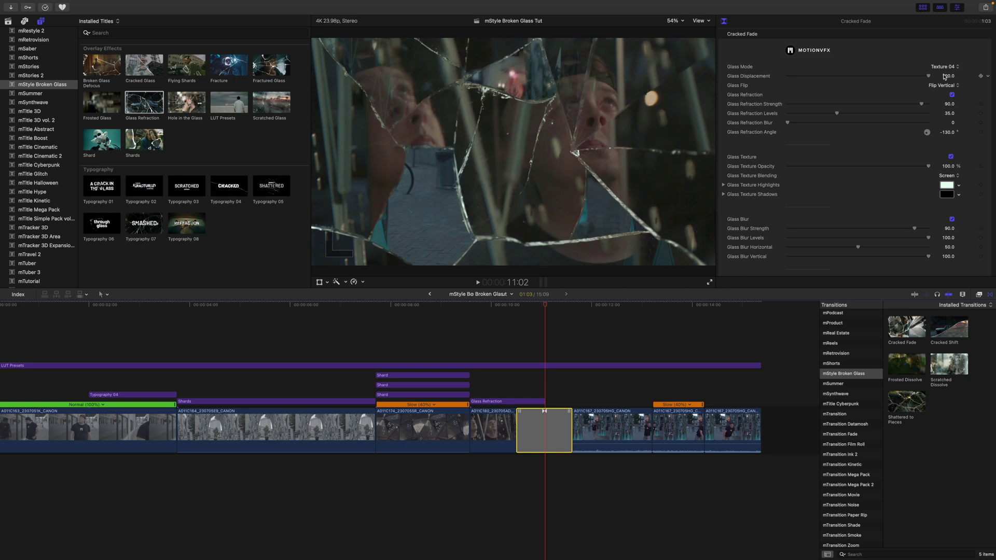
{"action": "left_click_drag", "start_coordinate": [931, 79], "coordinate": [953, 81]}
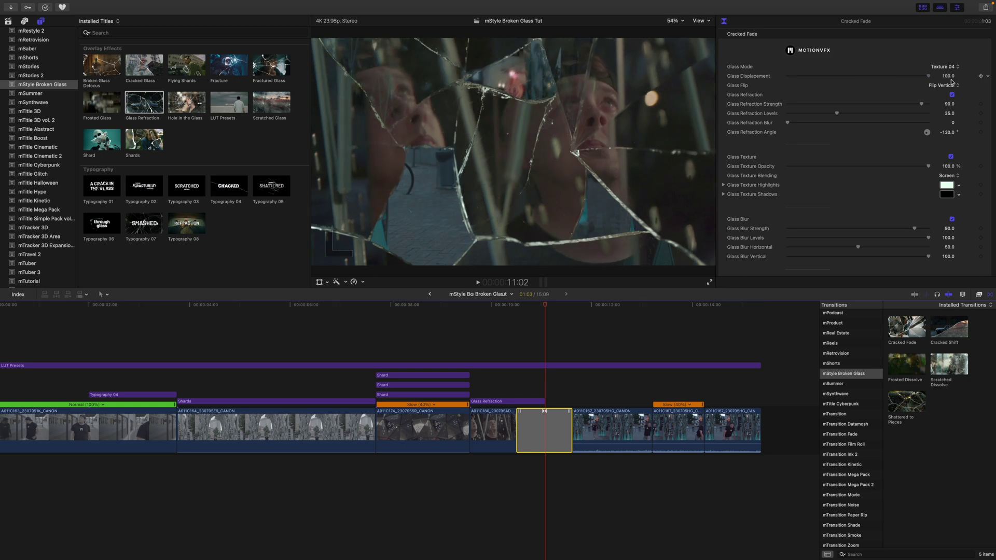
{"action": "scroll", "coordinate": [841, 118], "scroll_direction": "down", "scroll_amount": 2}
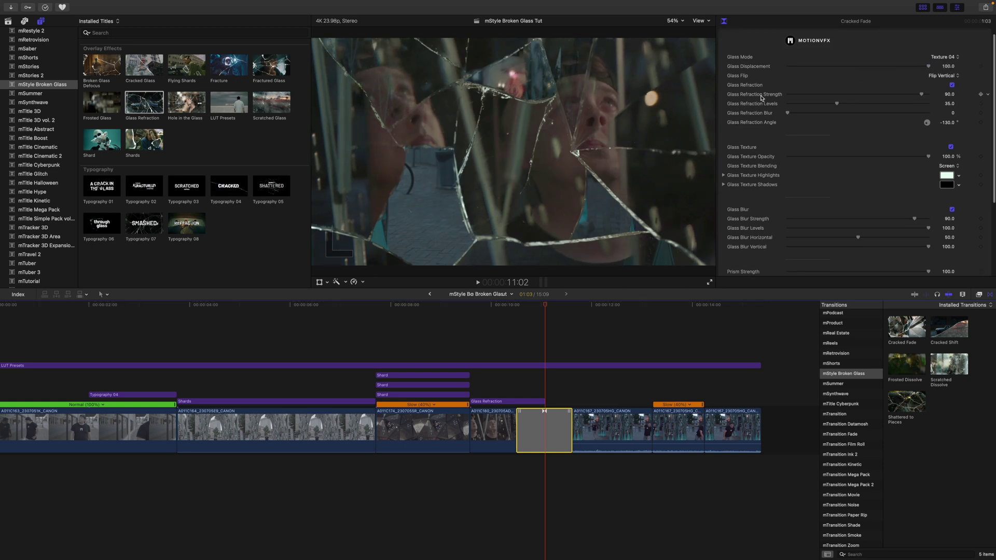
{"action": "scroll", "coordinate": [761, 98], "scroll_direction": "down", "scroll_amount": 2}
{"action": "scroll", "coordinate": [763, 130], "scroll_direction": "down", "scroll_amount": 10}
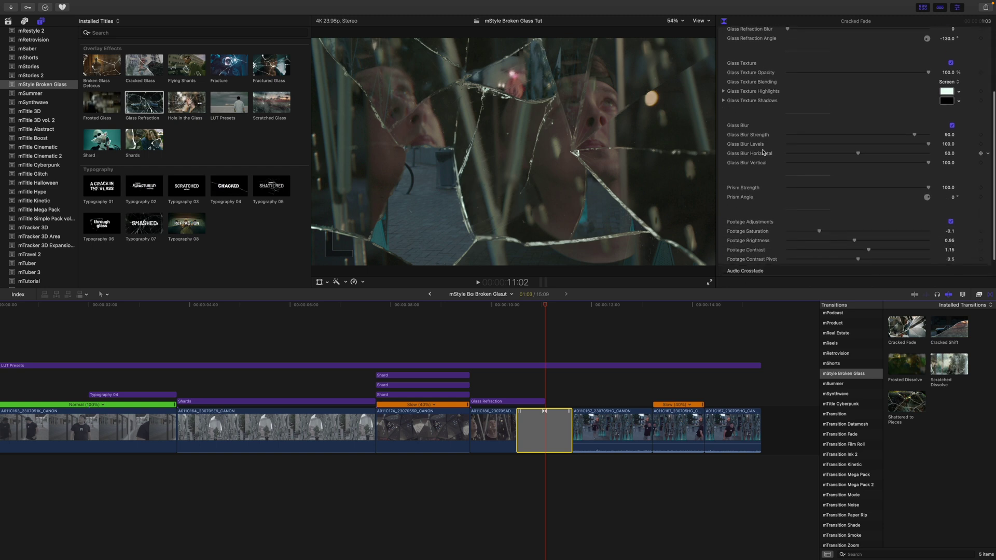
Delete the Cracked Fade transition between the fourth and fifth clips and scrub through the bare cut.
{"action": "scroll", "coordinate": [763, 151], "scroll_direction": "down", "scroll_amount": 3}
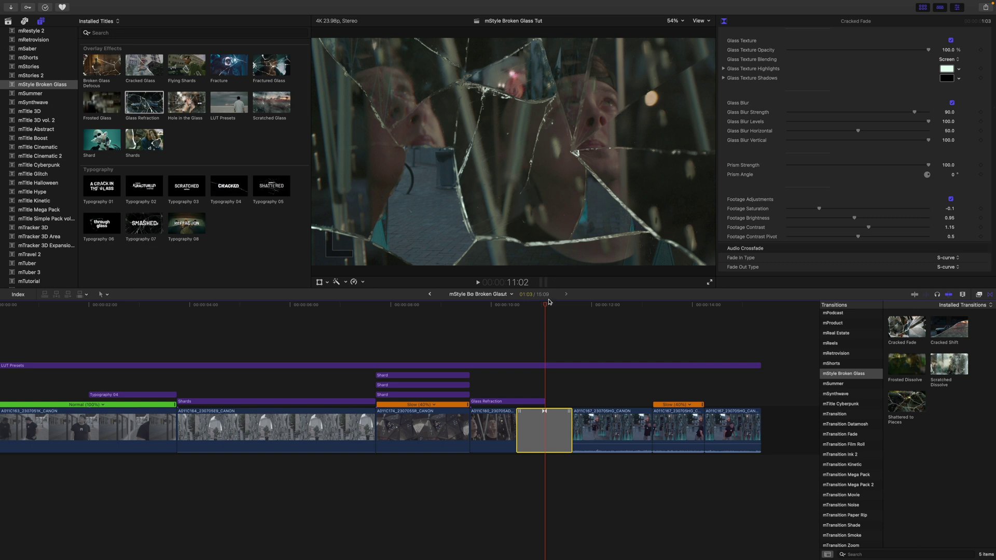
{"action": "mouse_move", "coordinate": [545, 307]}
{"action": "left_mouse_down"}
{"action": "mouse_move", "coordinate": [580, 309]}
{"action": "mouse_move", "coordinate": [552, 309]}
{"action": "left_mouse_up"}
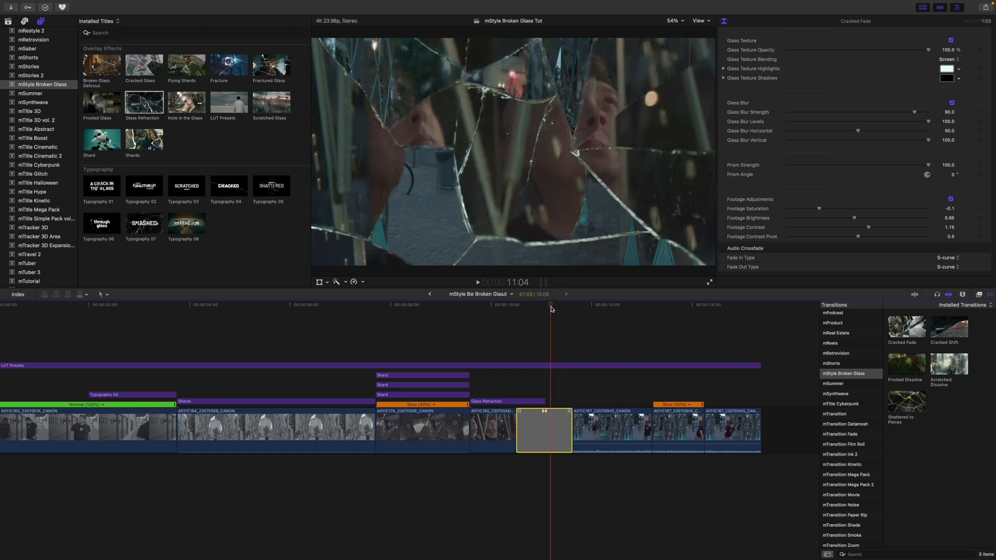
{"action": "key", "text": "Delete"}
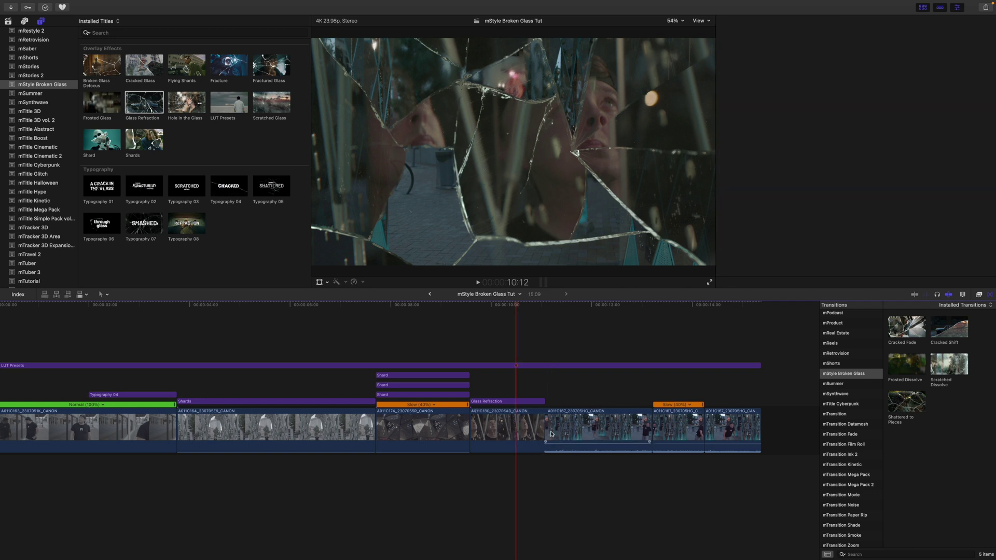
{"action": "left_click_drag", "start_coordinate": [515, 310], "coordinate": [536, 308]}
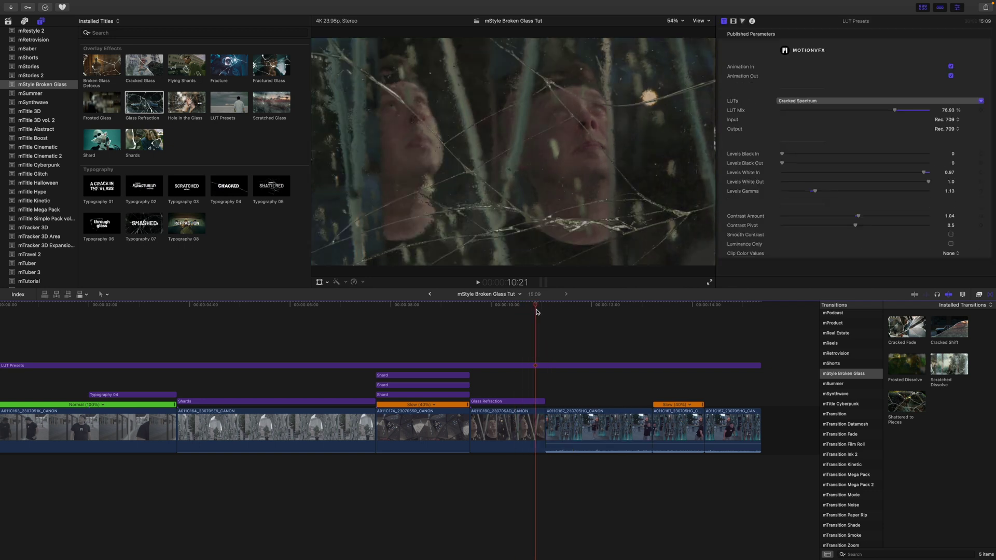
Overlay the fifth clip from 11:02 with Scratched Glass, with Animation In and Out off, trimmed to the clip's end.
{"action": "left_click_drag", "start_coordinate": [537, 306], "coordinate": [545, 306]}
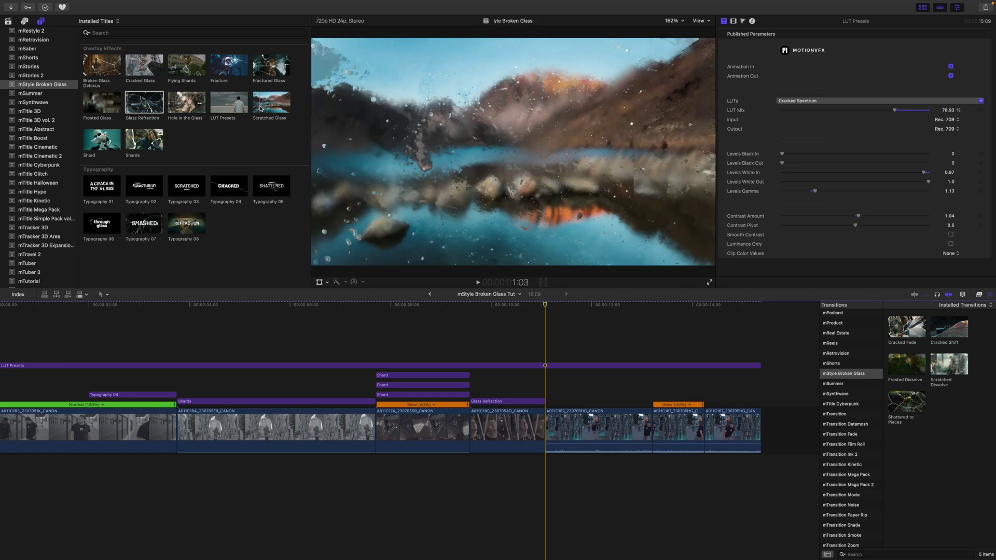
{"action": "left_click_drag", "start_coordinate": [261, 107], "coordinate": [546, 381]}
{"action": "scroll", "coordinate": [542, 381], "scroll_direction": "right", "scroll_amount": 3}
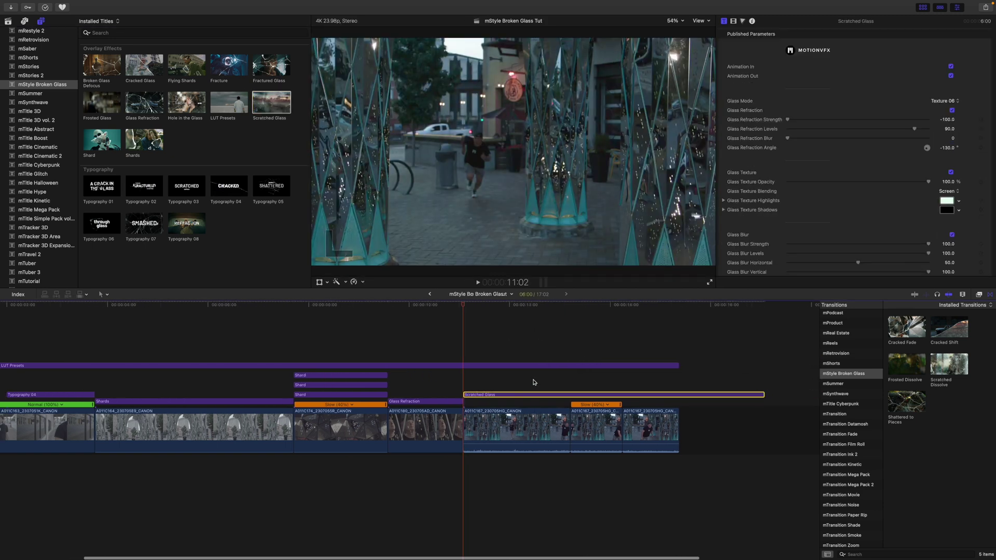
{"action": "left_click", "coordinate": [951, 66]}
{"action": "left_click", "coordinate": [951, 76]}
{"action": "left_click_drag", "start_coordinate": [465, 307], "coordinate": [559, 316]}
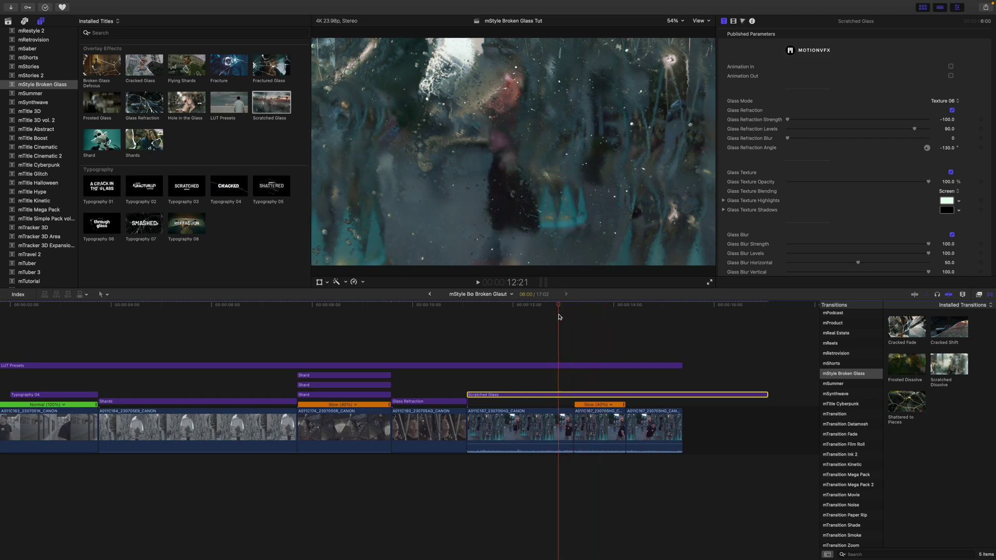
{"action": "left_click_drag", "start_coordinate": [768, 395], "coordinate": [572, 396]}
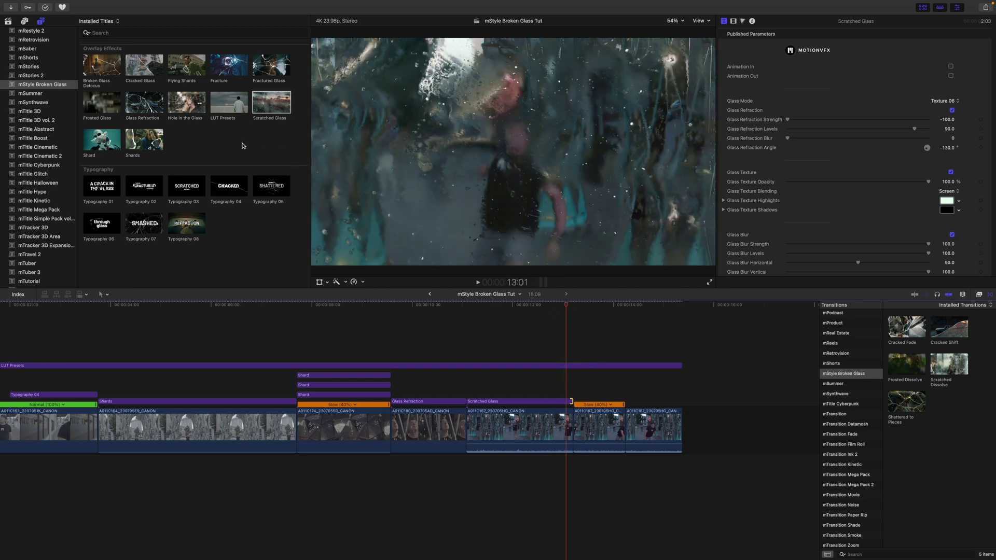
Overlay the last two clips with Hole in the Glass, trimmed to the end of the footage, with Animation In and Out off.
{"action": "left_click_drag", "start_coordinate": [181, 108], "coordinate": [574, 373]}
{"action": "scroll", "coordinate": [575, 395], "scroll_direction": "right", "scroll_amount": 5}
{"action": "left_click_drag", "start_coordinate": [707, 395], "coordinate": [516, 393]}
{"action": "left_click", "coordinate": [450, 396]}
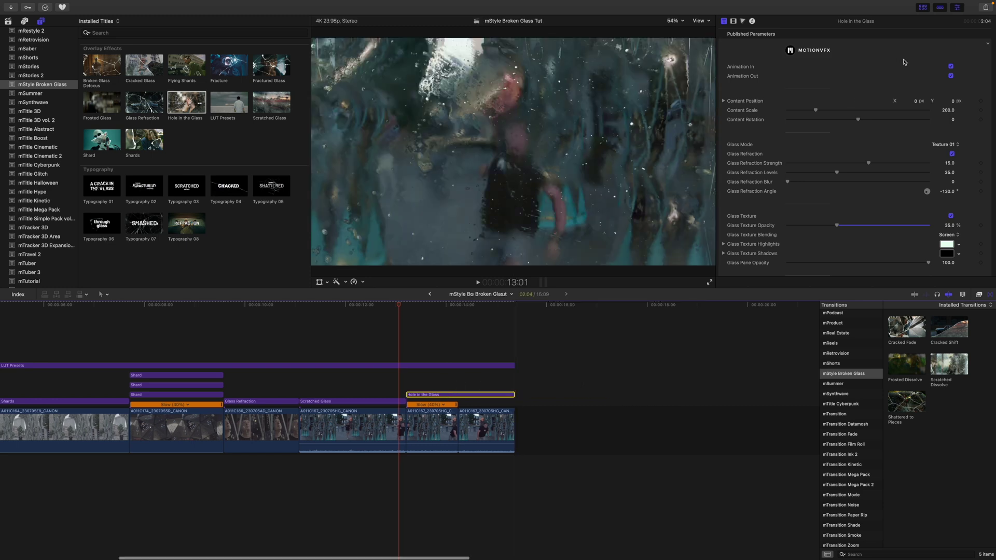
{"action": "left_click", "coordinate": [950, 67]}
{"action": "left_click", "coordinate": [951, 76]}
{"action": "scroll", "coordinate": [398, 322], "scroll_direction": "left", "scroll_amount": 1}
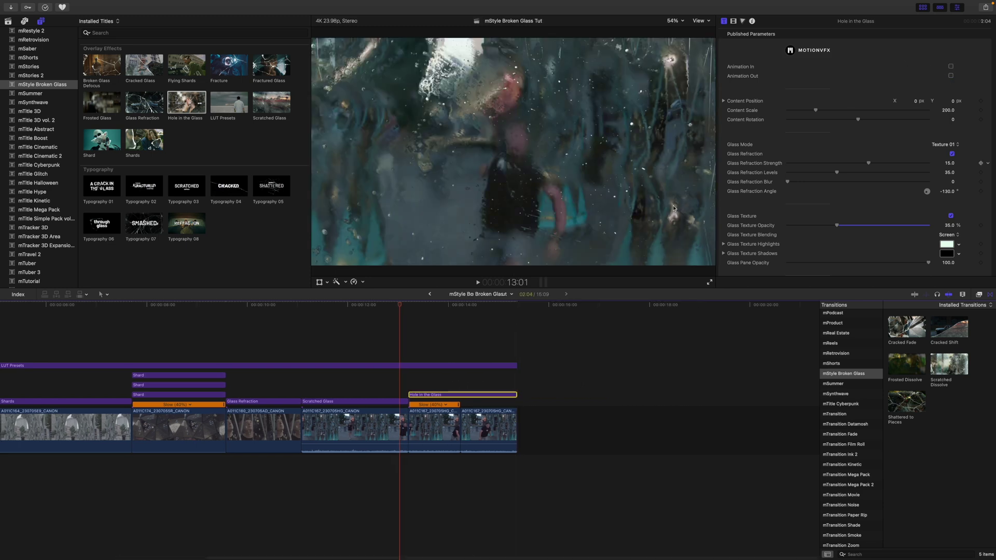
At 13:12, set the Hole in the Glass Content Scale to 327.6 and its Content Position to X 0.0, Y -0.04.
{"action": "left_click", "coordinate": [408, 307]}
{"action": "left_click_drag", "start_coordinate": [413, 309], "coordinate": [425, 309]}
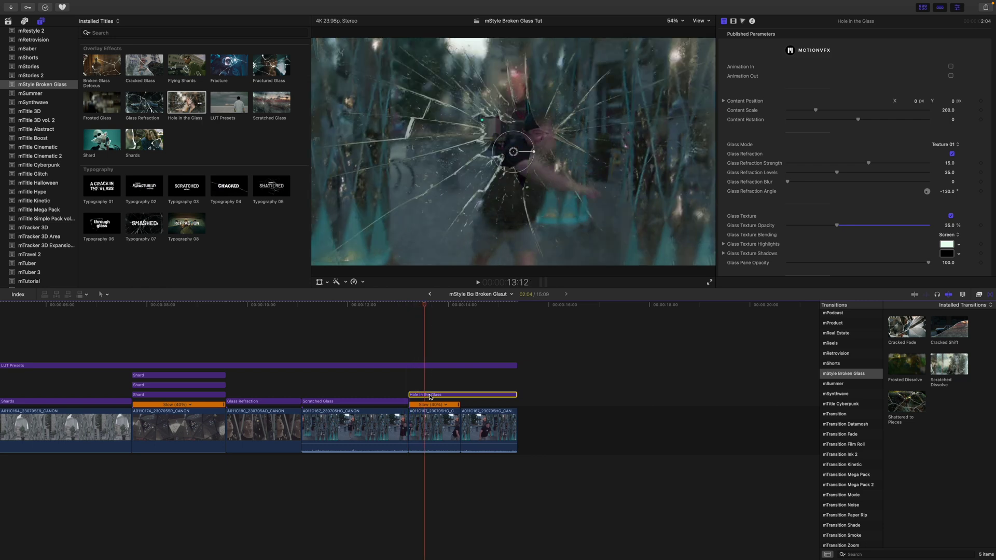
{"action": "mouse_move", "coordinate": [512, 155]}
{"action": "left_mouse_down"}
{"action": "mouse_move", "coordinate": [549, 142]}
{"action": "mouse_move", "coordinate": [517, 149]}
{"action": "mouse_move", "coordinate": [516, 162]}
{"action": "left_mouse_up"}
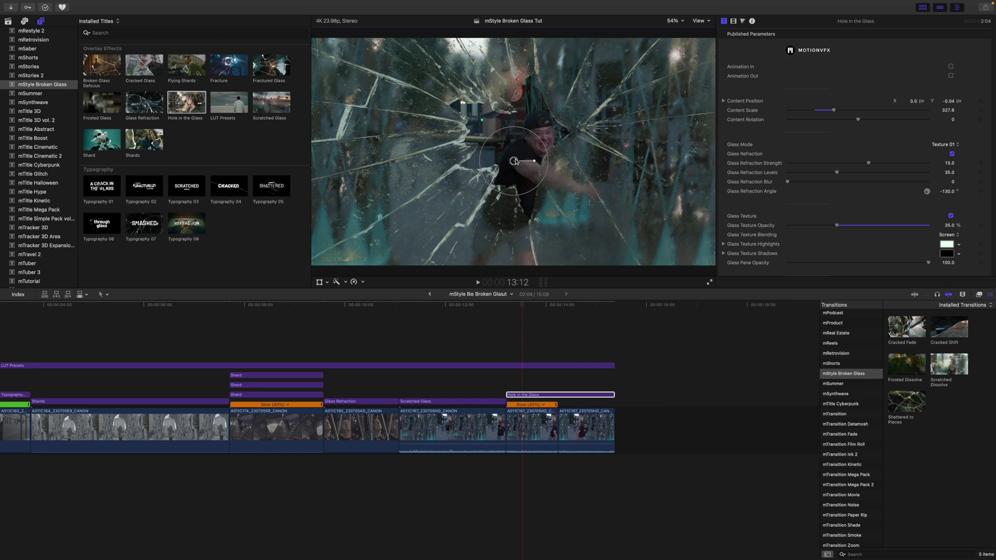
Add Flying Shards above Hole in the Glass from 13:05, trimmed to the end of the footage, with Animation Out off.
{"action": "mouse_move", "coordinate": [509, 308]}
{"action": "left_mouse_down"}
{"action": "mouse_move", "coordinate": [495, 310]}
{"action": "mouse_move", "coordinate": [567, 312]}
{"action": "mouse_move", "coordinate": [509, 314]}
{"action": "left_mouse_up"}
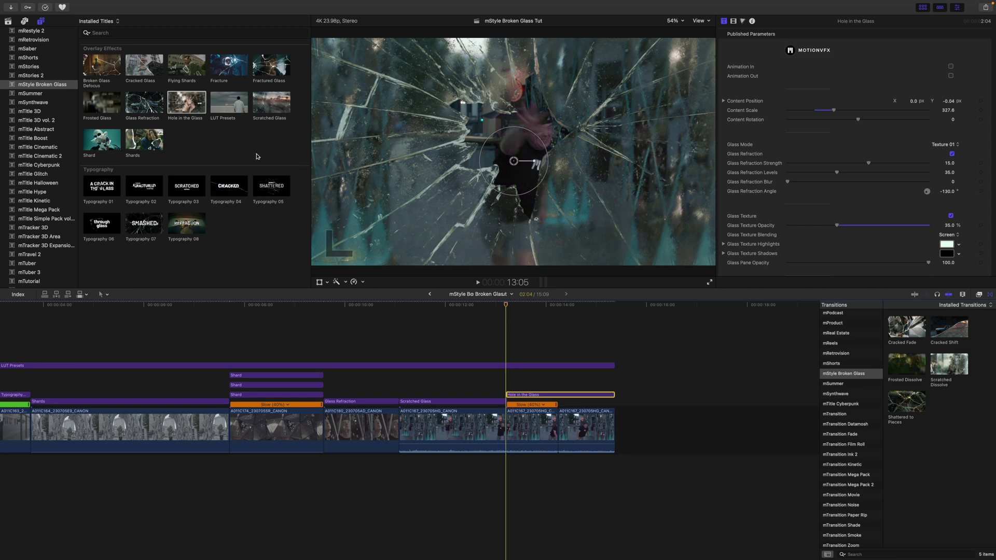
{"action": "left_click_drag", "start_coordinate": [180, 71], "coordinate": [506, 379]}
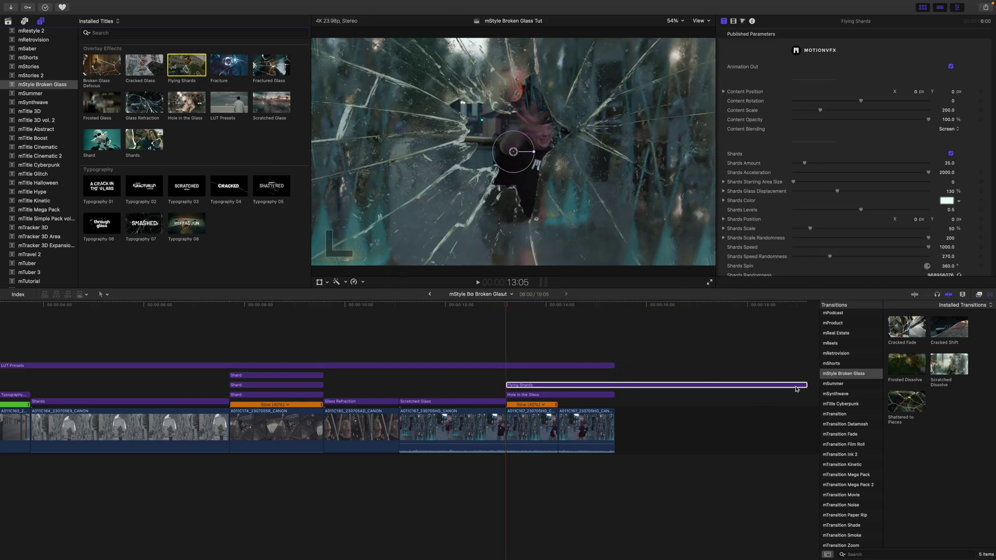
{"action": "left_click_drag", "start_coordinate": [805, 385], "coordinate": [613, 385]}
{"action": "mouse_move", "coordinate": [511, 306]}
{"action": "left_mouse_down"}
{"action": "mouse_move", "coordinate": [525, 309]}
{"action": "mouse_move", "coordinate": [512, 309]}
{"action": "left_mouse_up"}
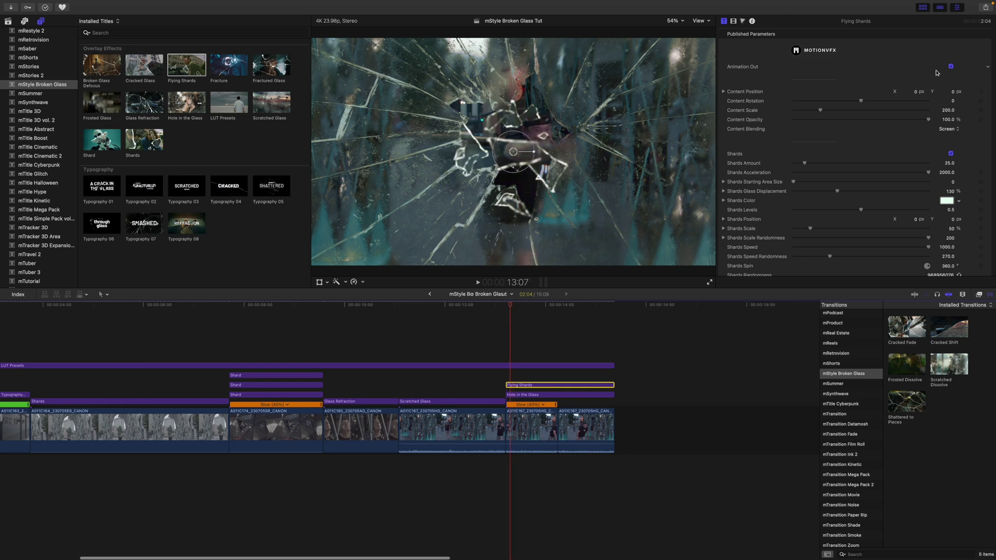
{"action": "left_click", "coordinate": [952, 67]}
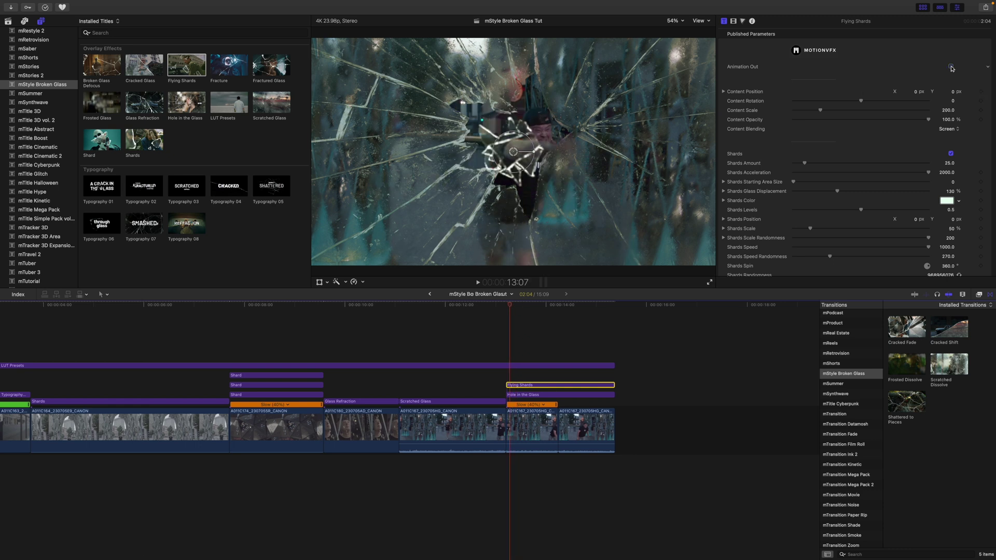
{"action": "left_click_drag", "start_coordinate": [511, 307], "coordinate": [507, 307]}
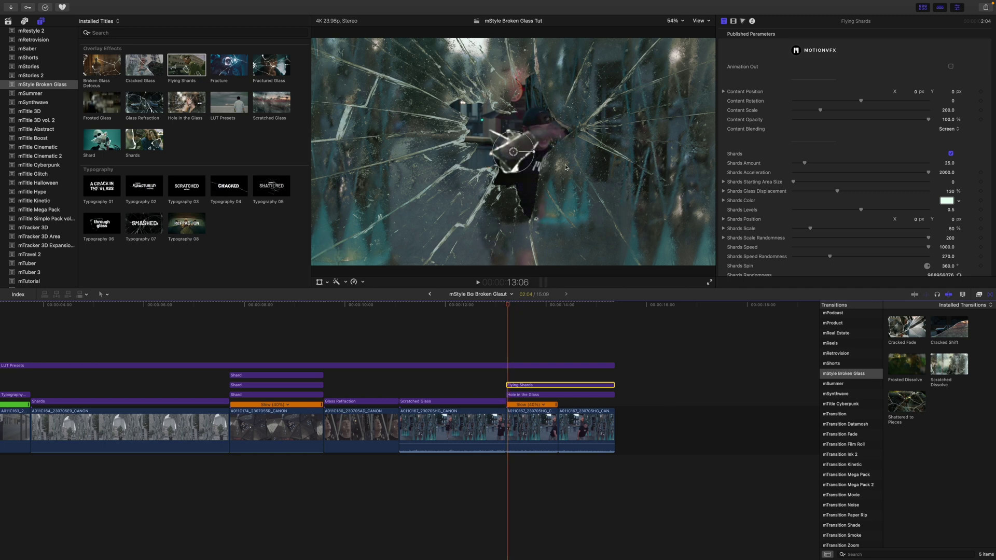
Place the Flying Shards over the hole at X 0.03, Y 0.03, with Content Rotation 0.5 and Content Scale 409.
{"action": "left_click_drag", "start_coordinate": [537, 130], "coordinate": [520, 146]}
{"action": "left_click", "coordinate": [818, 178]}
{"action": "scroll", "coordinate": [784, 172], "scroll_direction": "down", "scroll_amount": 1}
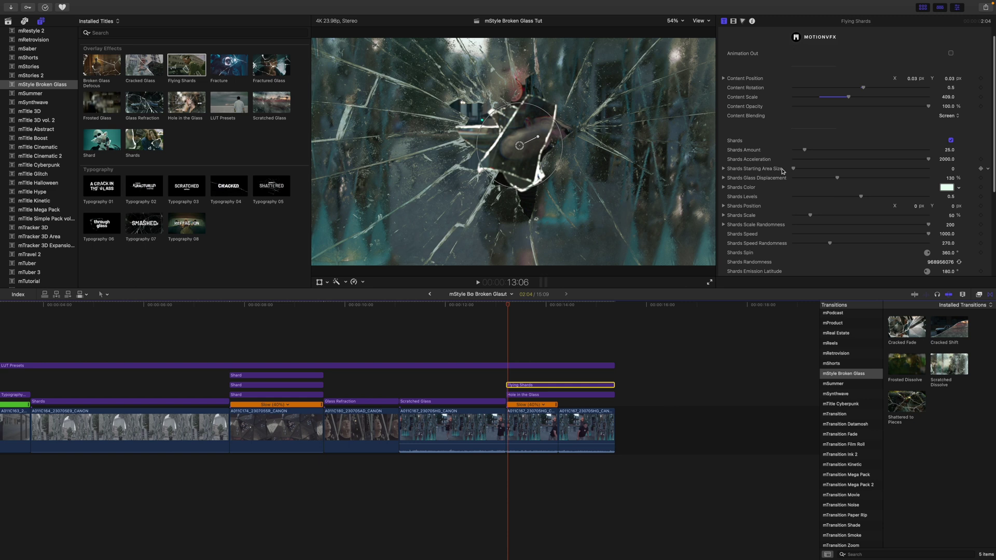
Set the Flying Shards' Shards Amount to 151.2, Shards Levels to 0.63 and Shards Scale to 44.34%.
{"action": "scroll", "coordinate": [794, 166], "scroll_direction": "down", "scroll_amount": 2}
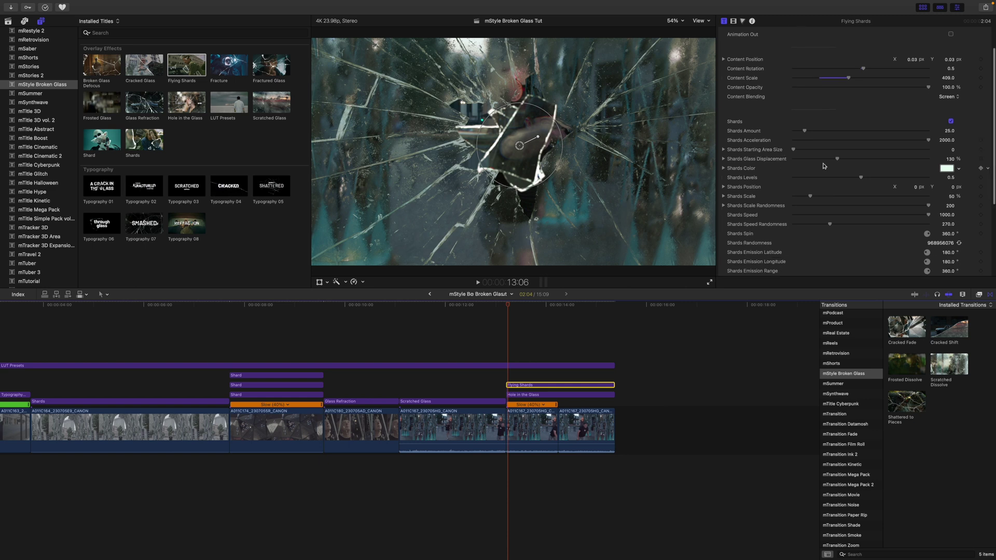
{"action": "left_click_drag", "start_coordinate": [812, 134], "coordinate": [861, 134]}
{"action": "left_click_drag", "start_coordinate": [861, 177], "coordinate": [878, 178]}
{"action": "left_click_drag", "start_coordinate": [811, 196], "coordinate": [808, 196]}
{"action": "scroll", "coordinate": [830, 181], "scroll_direction": "down", "scroll_amount": 4}
Darken the Shards Color to a grey-green, and set Shards Glass Displacement to 139.82% and Shards Starting Area Size to 121.85.
{"action": "left_click", "coordinate": [947, 103]}
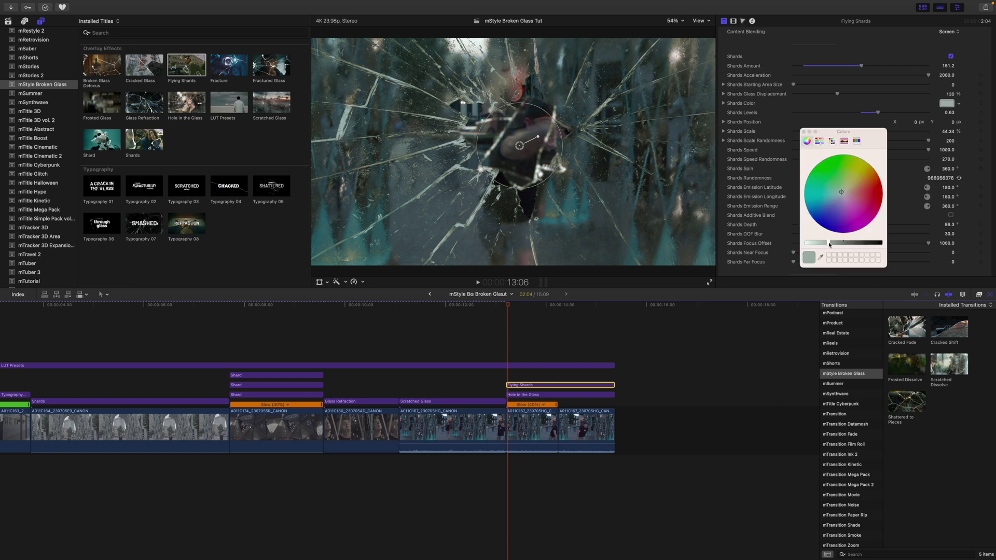
{"action": "left_click", "coordinate": [830, 244]}
{"action": "scroll", "coordinate": [836, 215], "scroll_direction": "up", "scroll_amount": 2}
{"action": "mouse_move", "coordinate": [836, 123]}
{"action": "left_mouse_down"}
{"action": "mouse_move", "coordinate": [862, 126]}
{"action": "mouse_move", "coordinate": [840, 123]}
{"action": "left_mouse_up"}
{"action": "left_click_drag", "start_coordinate": [793, 115], "coordinate": [810, 114]}
{"action": "scroll", "coordinate": [774, 243], "scroll_direction": "up", "scroll_amount": 4}
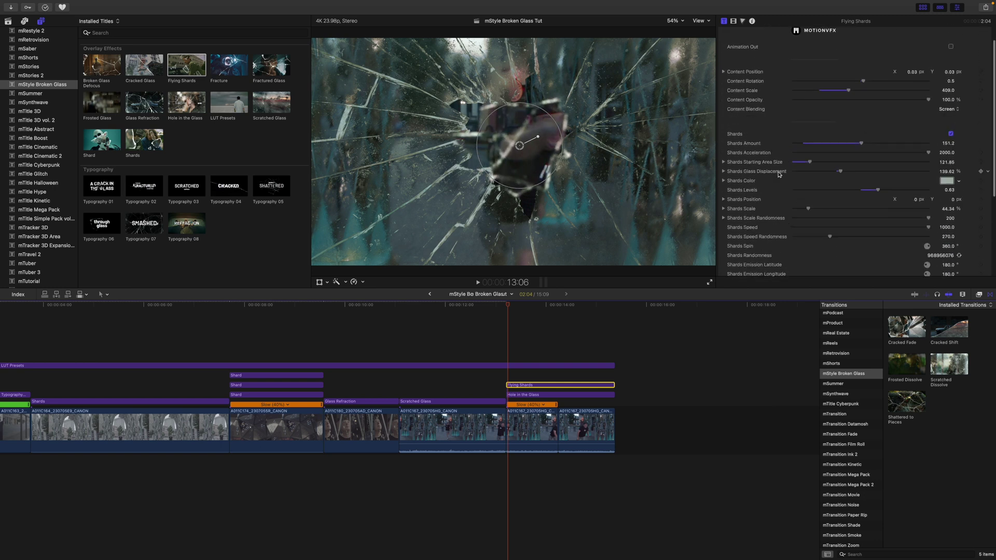
Offset Flying Shards to start at 13:04, one frame before Hole in the Glass at 13:05, and scrub through the impact.
{"action": "mouse_move", "coordinate": [508, 306]}
{"action": "left_mouse_down"}
{"action": "mouse_move", "coordinate": [494, 308]}
{"action": "mouse_move", "coordinate": [549, 316]}
{"action": "mouse_move", "coordinate": [502, 318]}
{"action": "mouse_move", "coordinate": [510, 317]}
{"action": "left_mouse_up"}
{"action": "key", "text": "super+equal"}
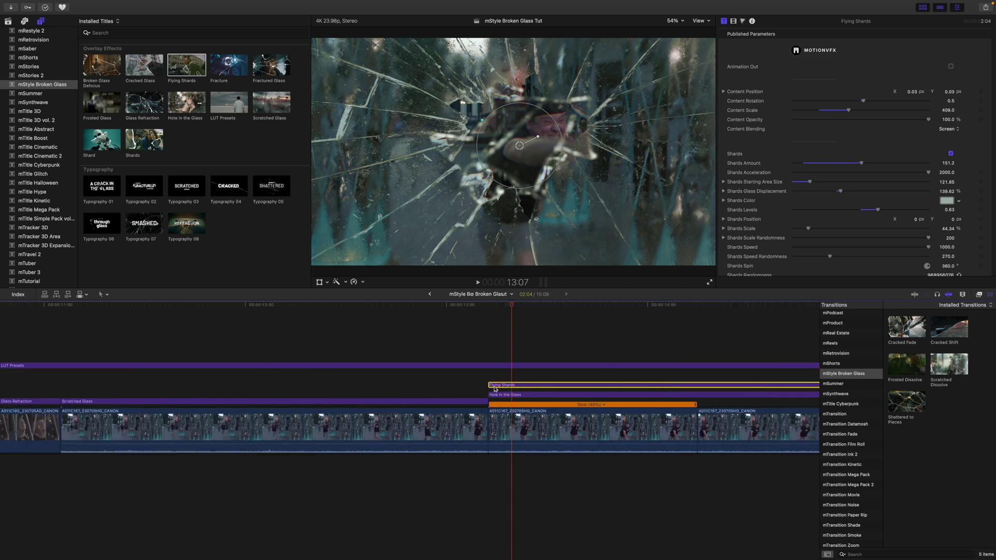
{"action": "mouse_move", "coordinate": [494, 389]}
{"action": "left_mouse_down"}
{"action": "mouse_move", "coordinate": [502, 386]}
{"action": "mouse_move", "coordinate": [489, 395]}
{"action": "left_mouse_up"}
{"action": "left_click_drag", "start_coordinate": [516, 306], "coordinate": [492, 315]}
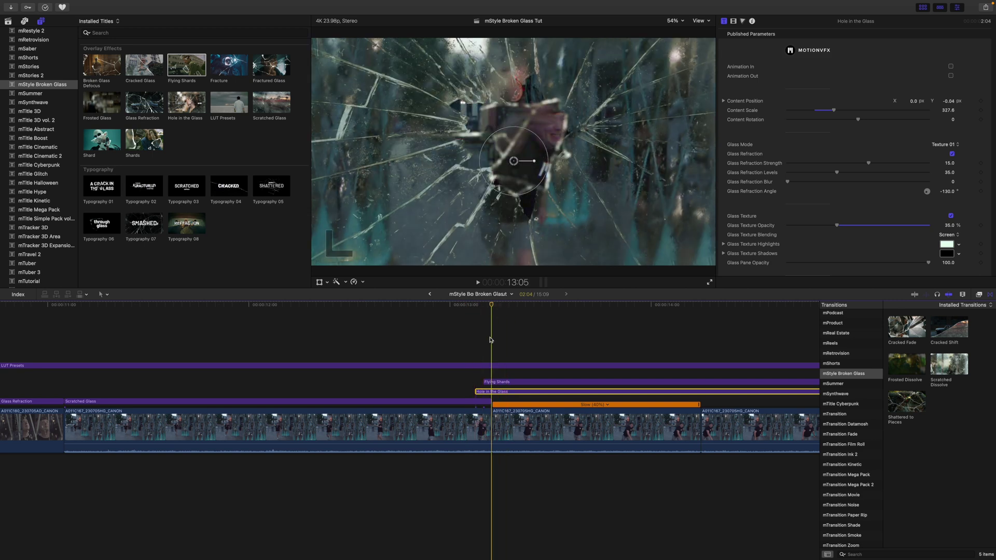
{"action": "mouse_move", "coordinate": [493, 396]}
{"action": "left_mouse_down"}
{"action": "mouse_move", "coordinate": [519, 396]}
{"action": "mouse_move", "coordinate": [509, 396]}
{"action": "left_mouse_up"}
{"action": "mouse_move", "coordinate": [494, 314]}
{"action": "left_mouse_down"}
{"action": "mouse_move", "coordinate": [459, 314]}
{"action": "mouse_move", "coordinate": [573, 328]}
{"action": "mouse_move", "coordinate": [485, 326]}
{"action": "left_mouse_up"}
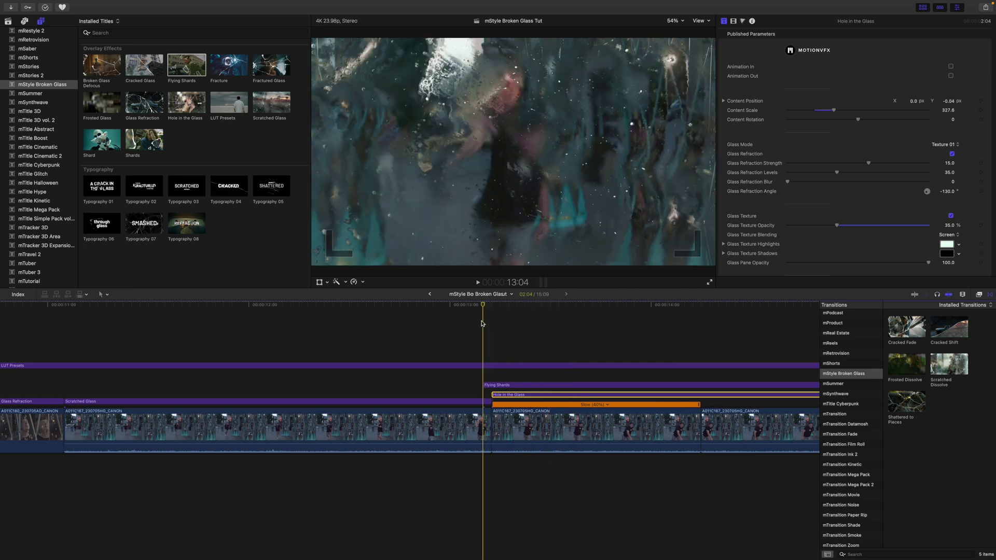
{"action": "mouse_move", "coordinate": [483, 309]}
{"action": "left_mouse_down"}
{"action": "mouse_move", "coordinate": [461, 311]}
{"action": "mouse_move", "coordinate": [595, 322]}
{"action": "mouse_move", "coordinate": [493, 322]}
{"action": "left_mouse_up"}
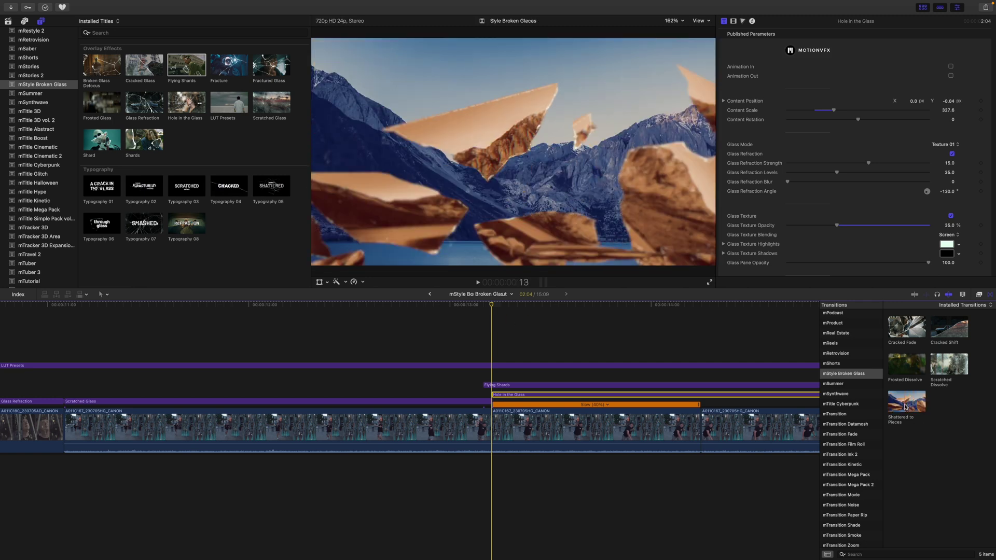
Add the Shattered to Pieces transition at the 13:05 cut and shorten it to 11 frames.
{"action": "left_click_drag", "start_coordinate": [909, 405], "coordinate": [466, 440]}
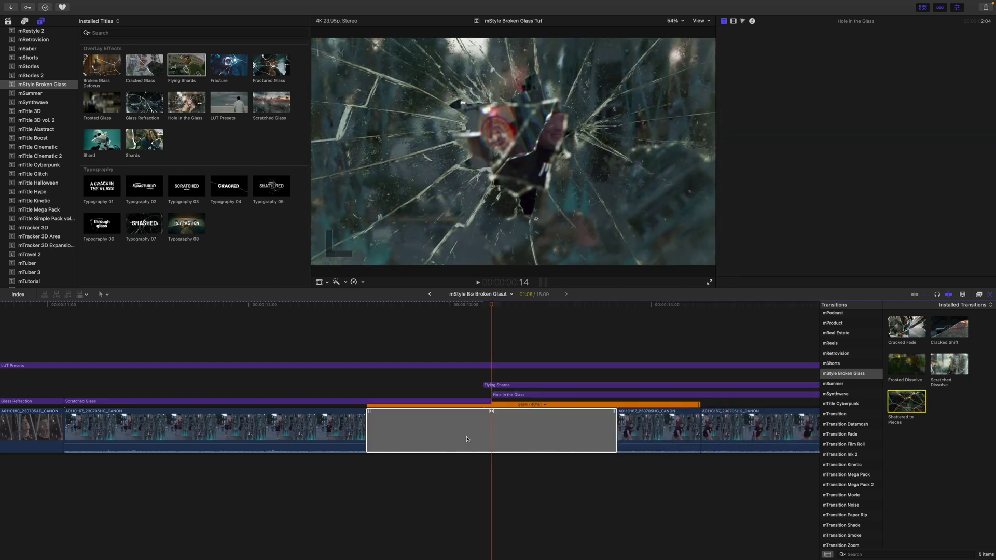
{"action": "left_click_drag", "start_coordinate": [369, 438], "coordinate": [409, 439]}
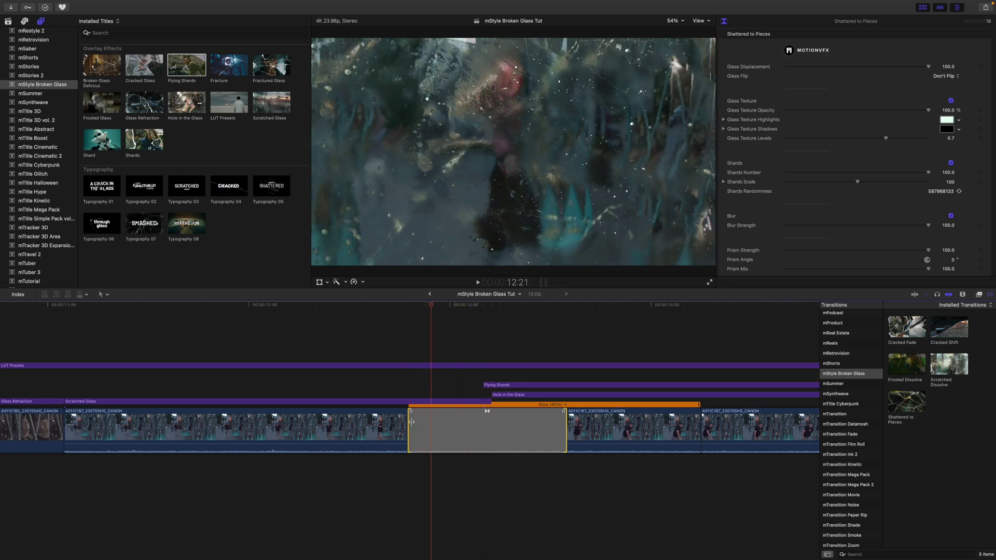
{"action": "left_click_drag", "start_coordinate": [413, 423], "coordinate": [442, 423]}
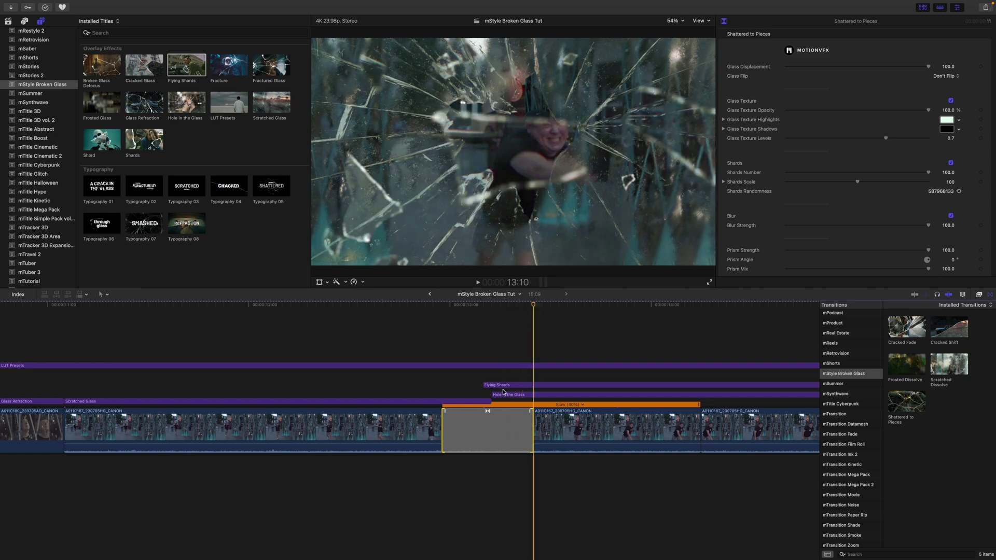
Roll the cut under the Shattered to Pieces transition three frames later and scrub back to check it.
{"action": "left_click_drag", "start_coordinate": [488, 414], "coordinate": [512, 415]}
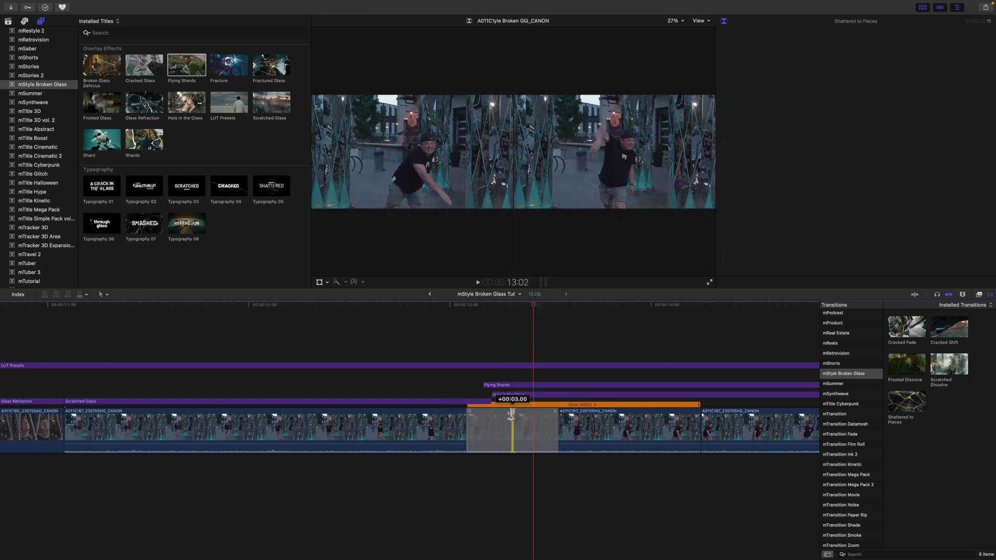
{"action": "left_click_drag", "start_coordinate": [538, 313], "coordinate": [534, 313]}
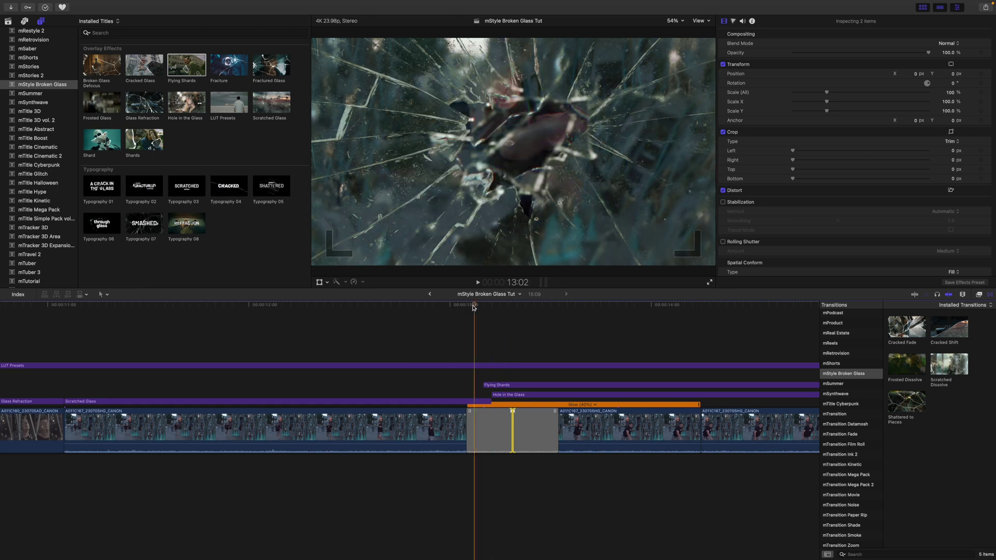